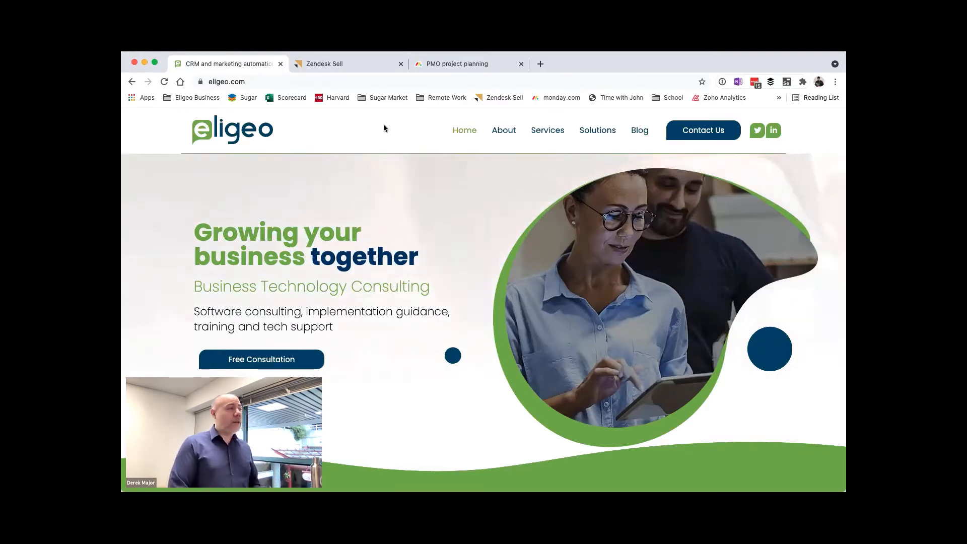
Step: View the PMO project planning board in monday.com and switch to Zendesk Sell
left_click(378, 65)
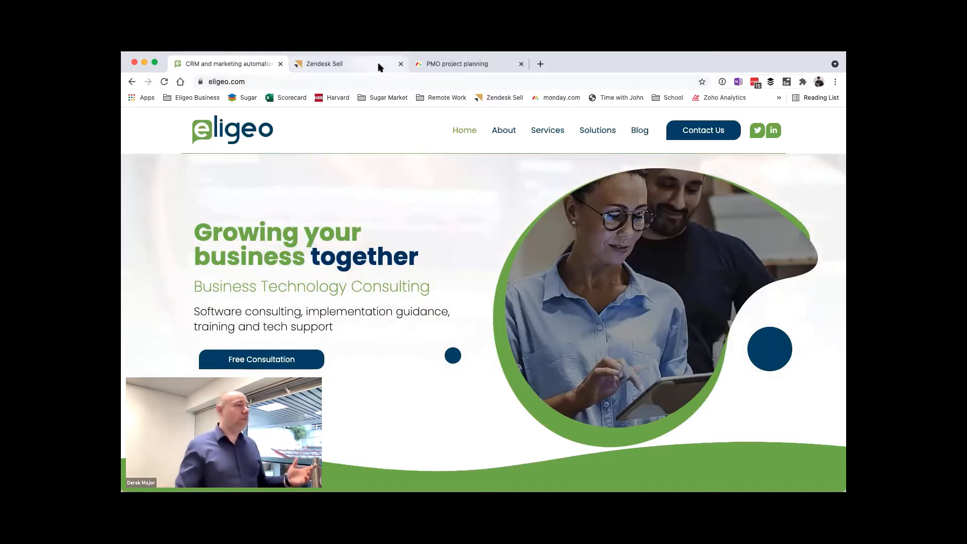
left_click(447, 65)
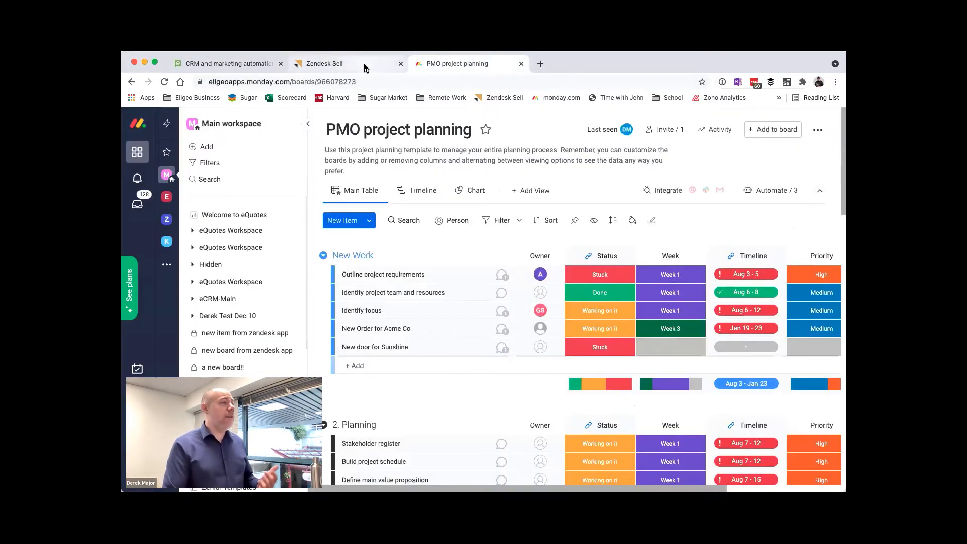
left_click(364, 64)
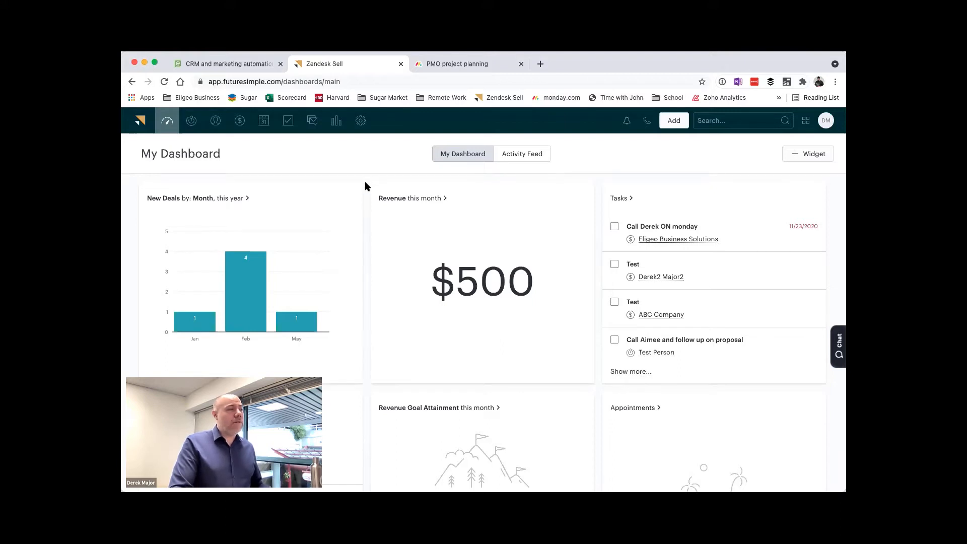
Step: Start adding a new lead and enter the lead's first and last name
left_click(674, 120)
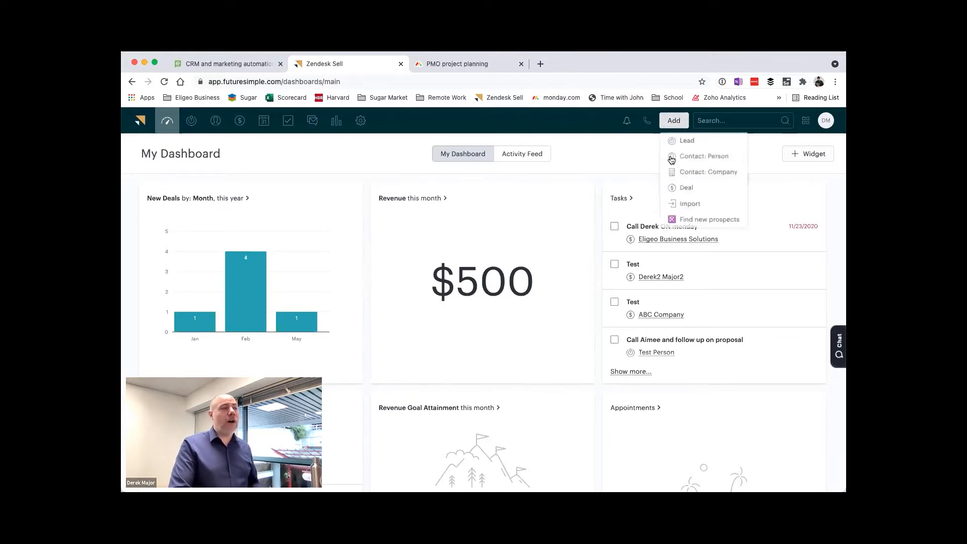
left_click(707, 141)
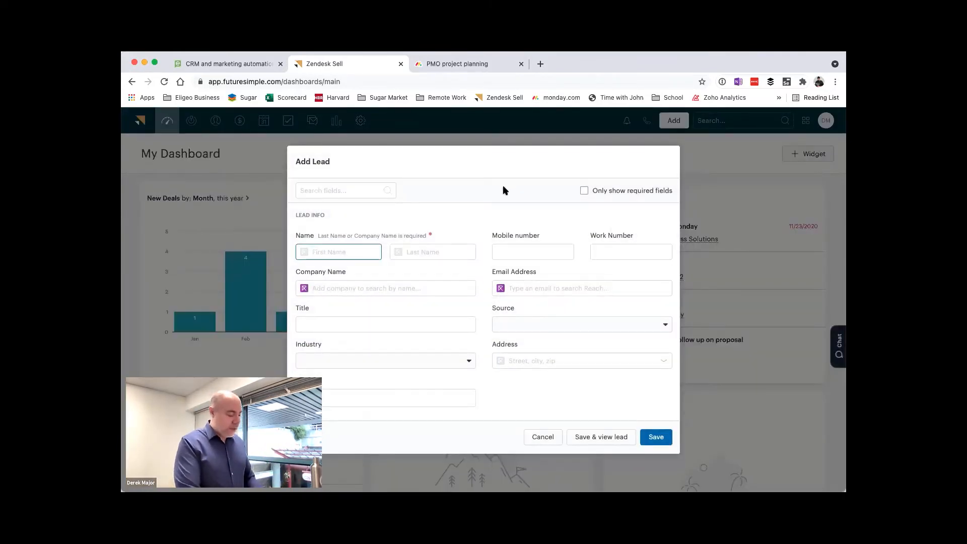
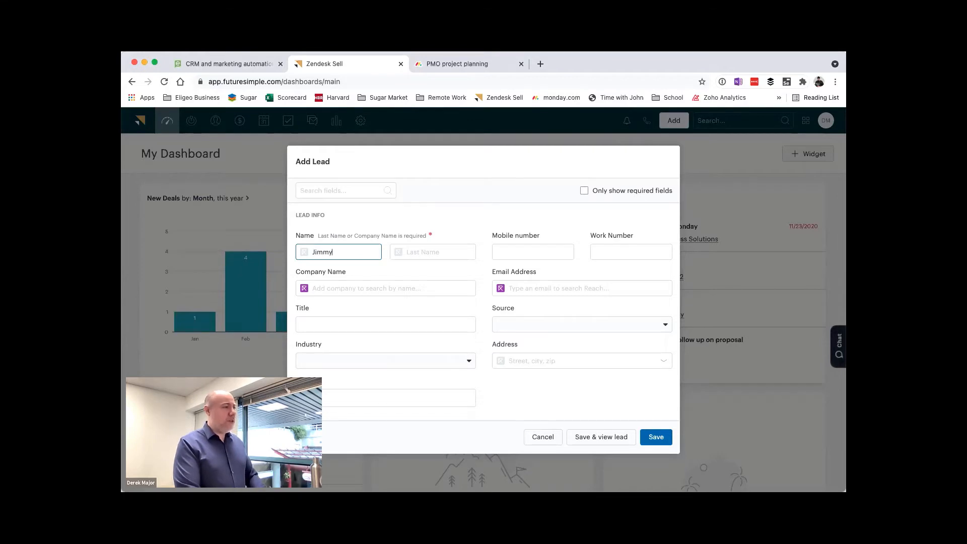
key("Tab")
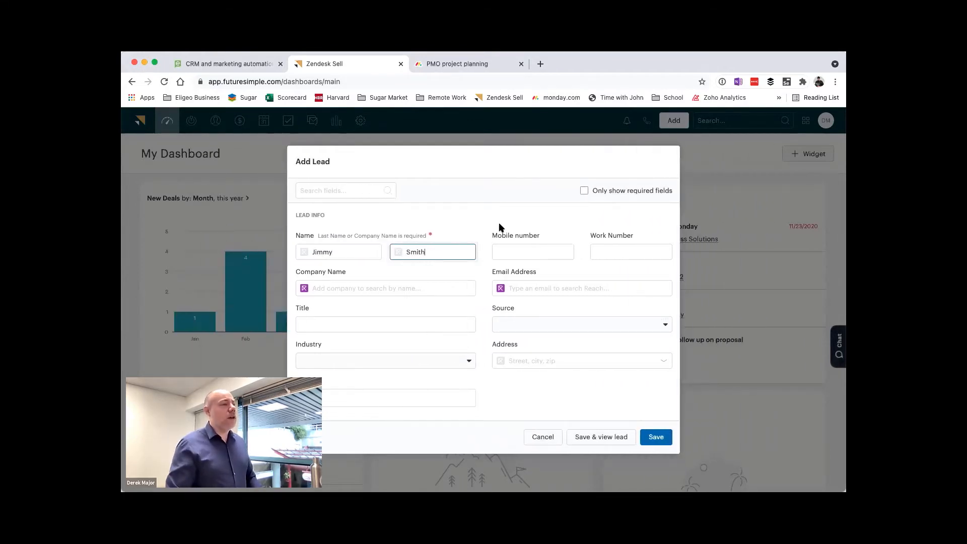
Step: Enter Jim Electronics Corp as the lead's company name
left_click(386, 289)
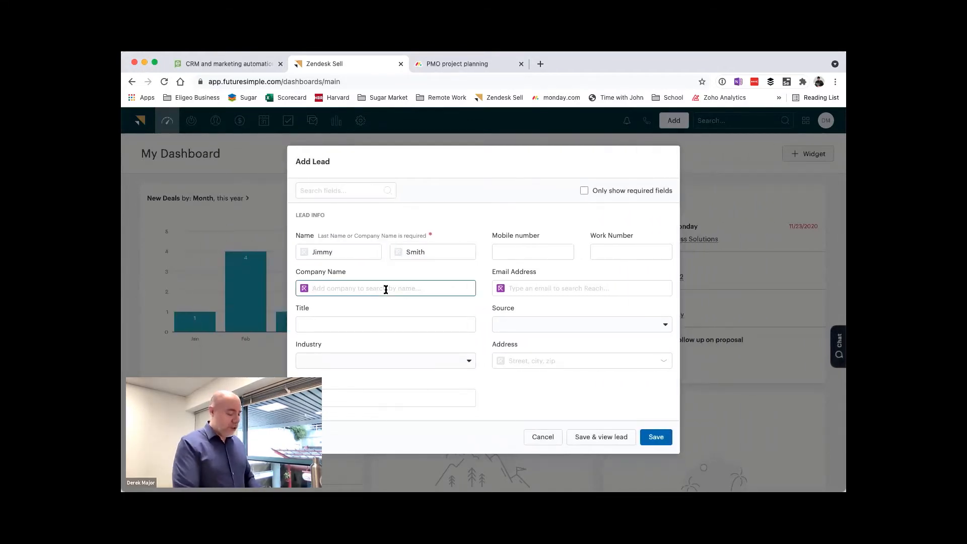
type("Jim Ele")
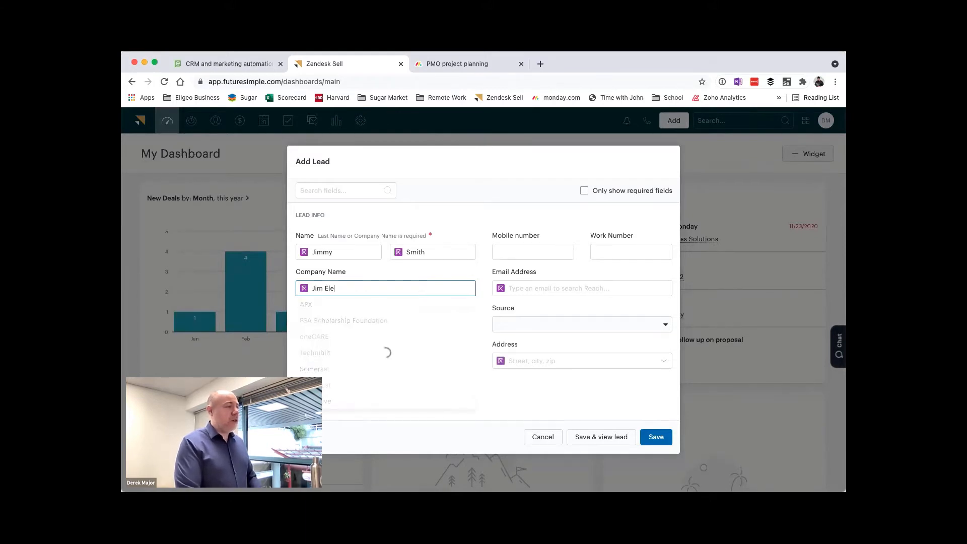
type("ctronic Corps")
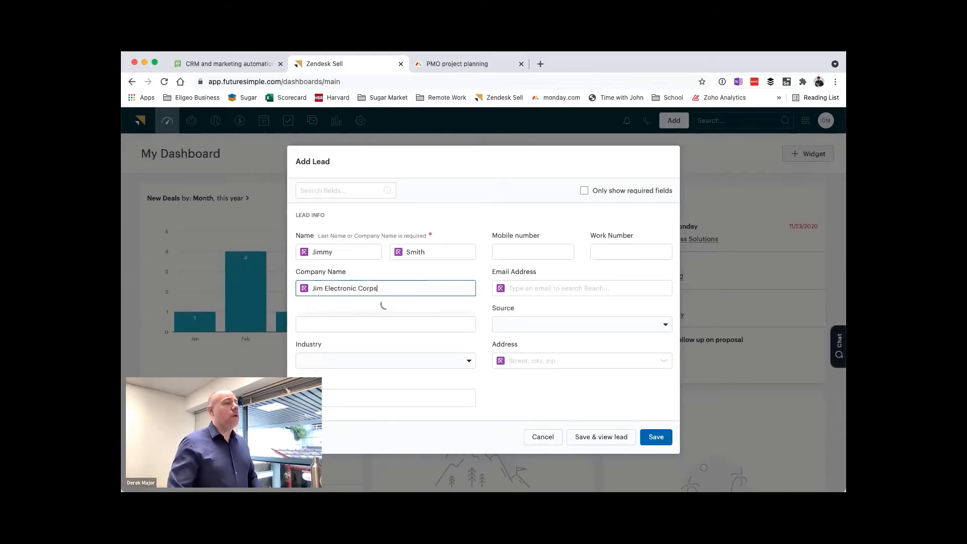
key("BackSpace")
left_click(359, 287)
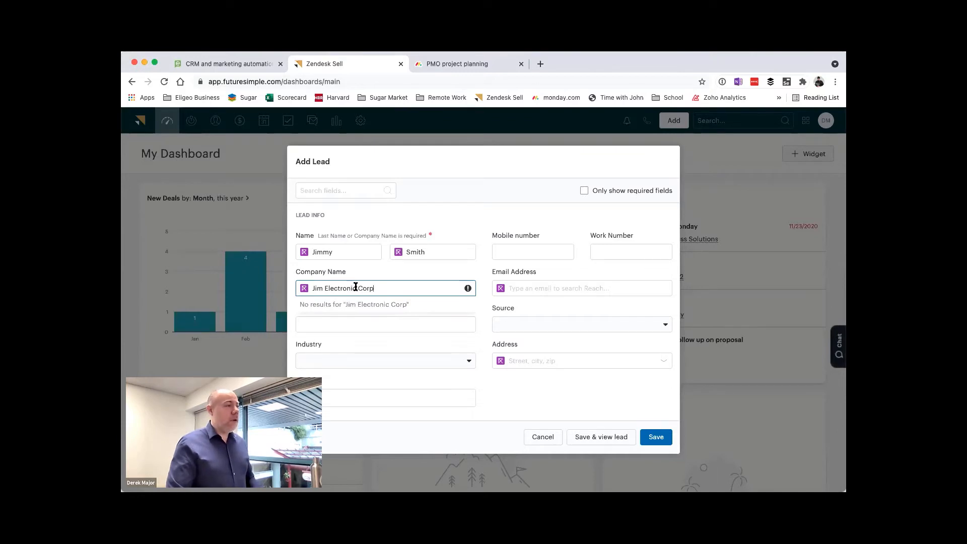
type("s")
Step: Fill in the lead's e-mail address
left_click(526, 284)
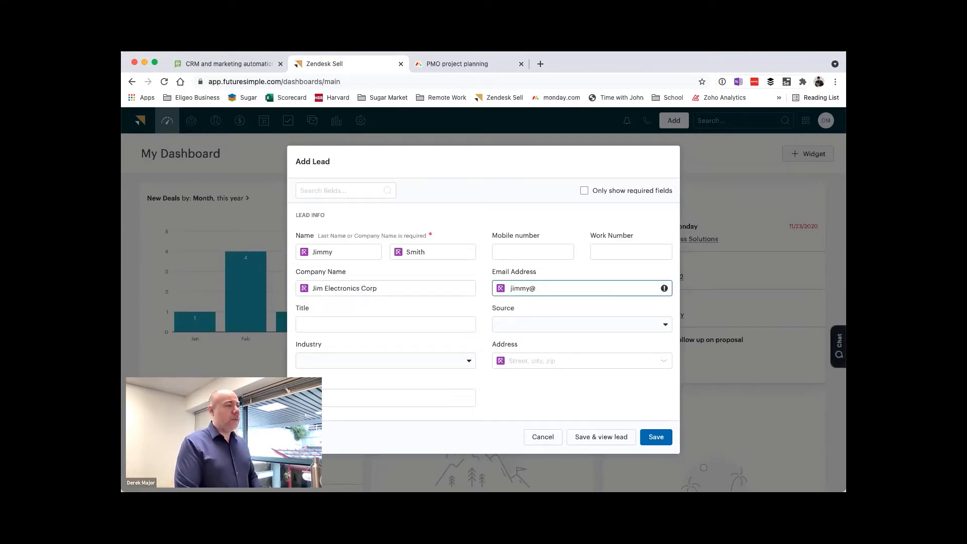
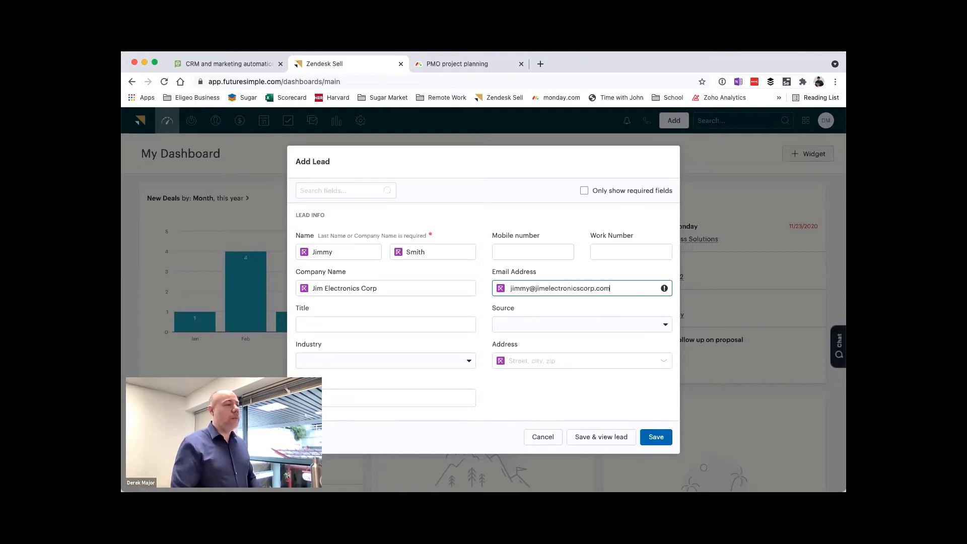
left_click(423, 321)
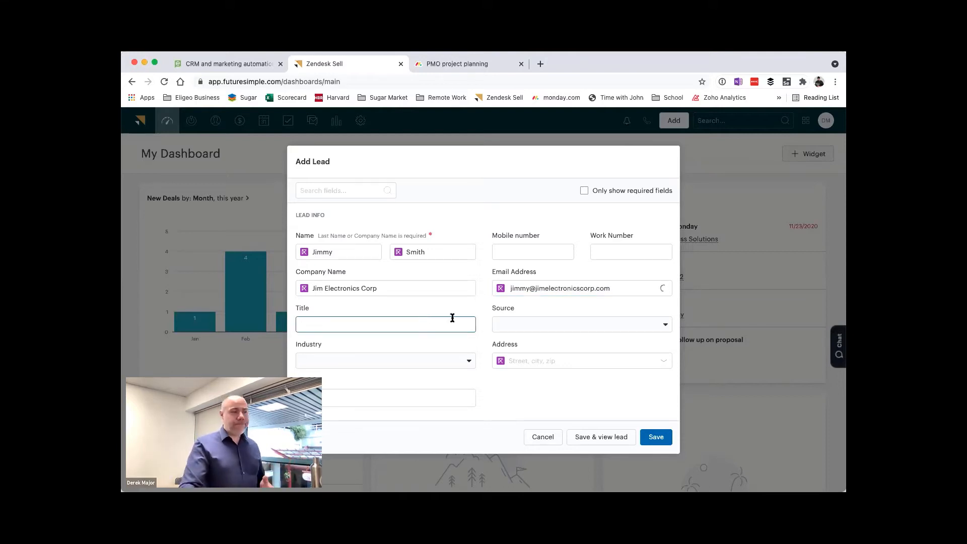
left_click(594, 328)
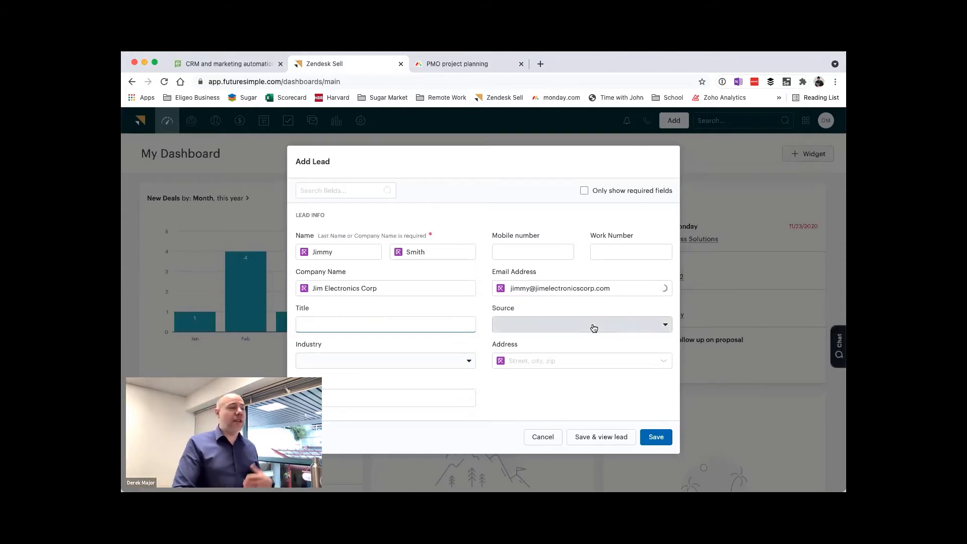
left_click(395, 325)
Step: Set the lead's industry to Electronic & Electrical Equipment
left_click(445, 362)
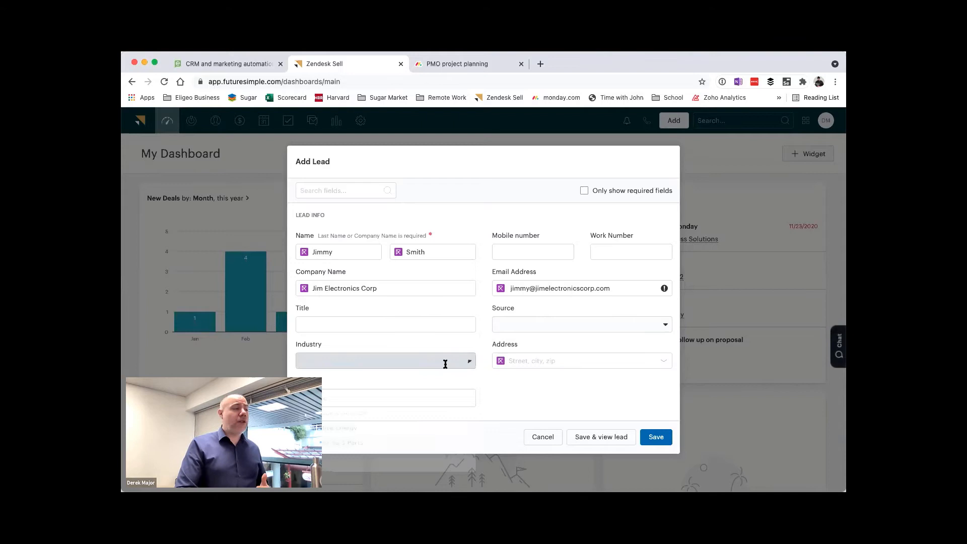
left_click(384, 415)
left_click(421, 368)
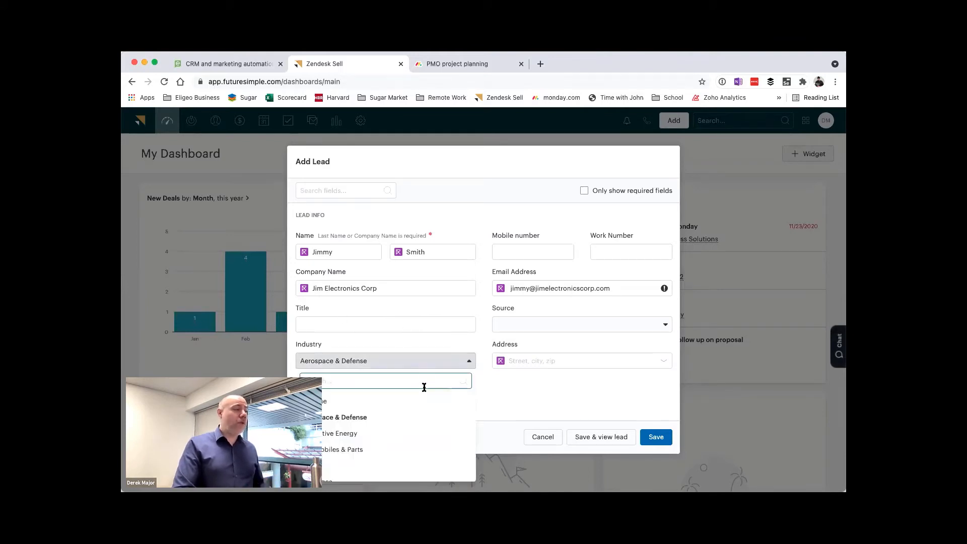
scroll(418, 416, "down", 3)
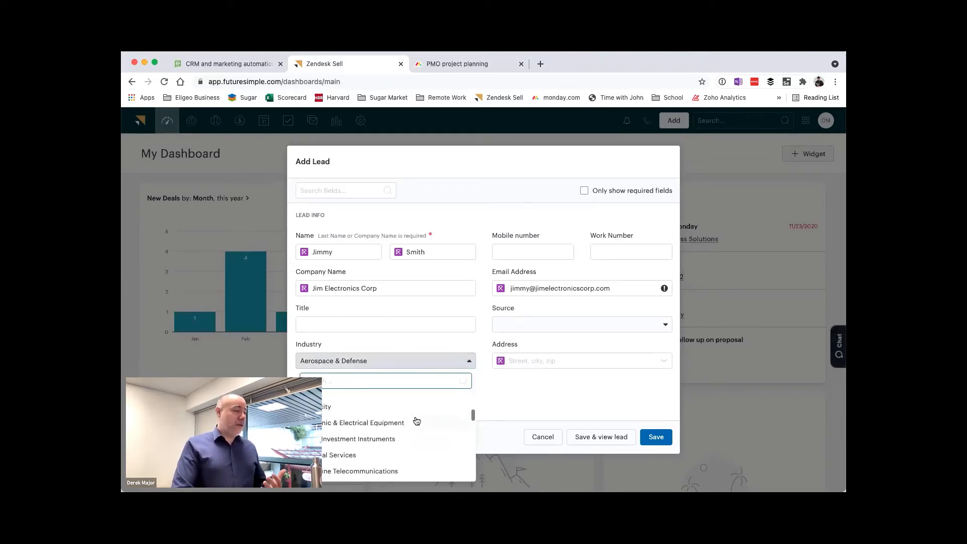
left_click(415, 422)
Step: Enter the description "Lead called in through the phone system or IVR or a phone call campaign", then save and view the lead
scroll(443, 346, "down", 5)
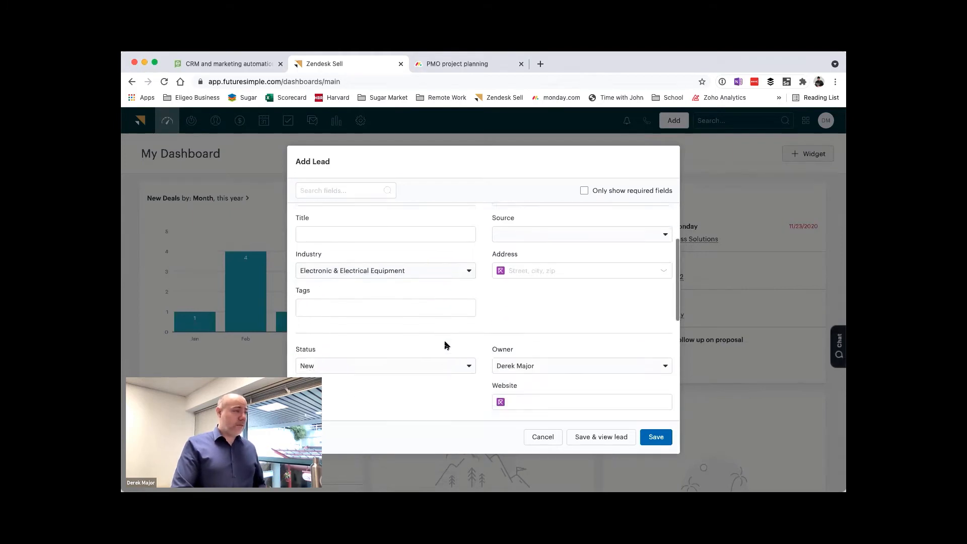
scroll(462, 345, "down", 5)
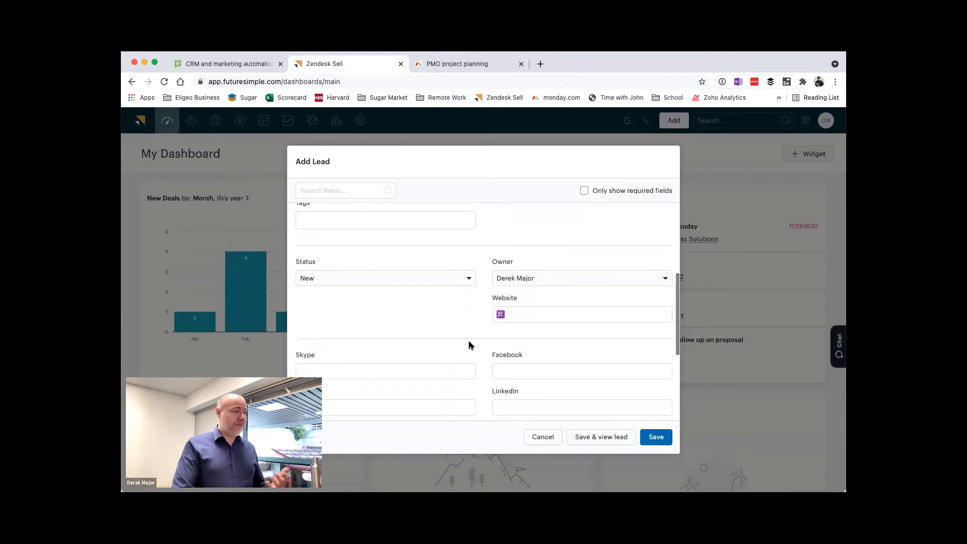
left_click(429, 343)
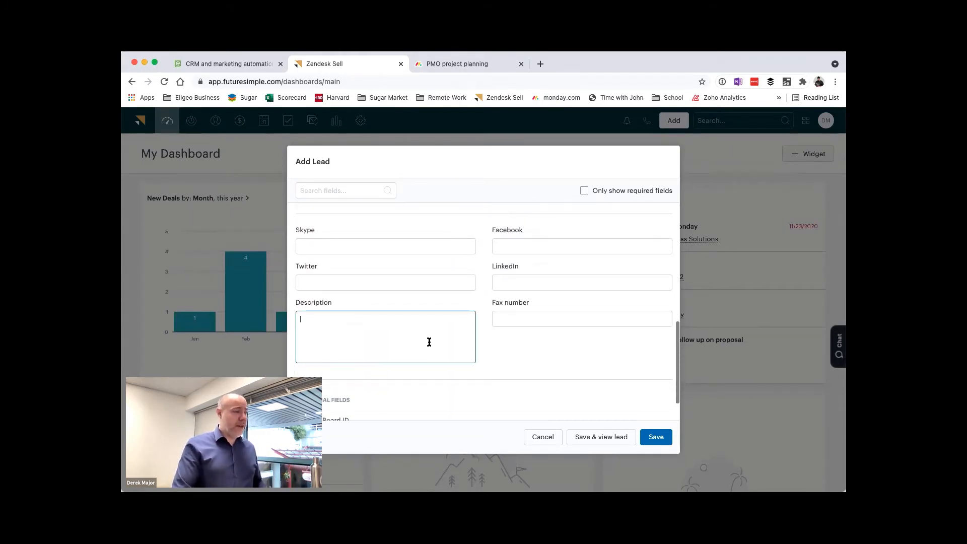
type("Lead called ")
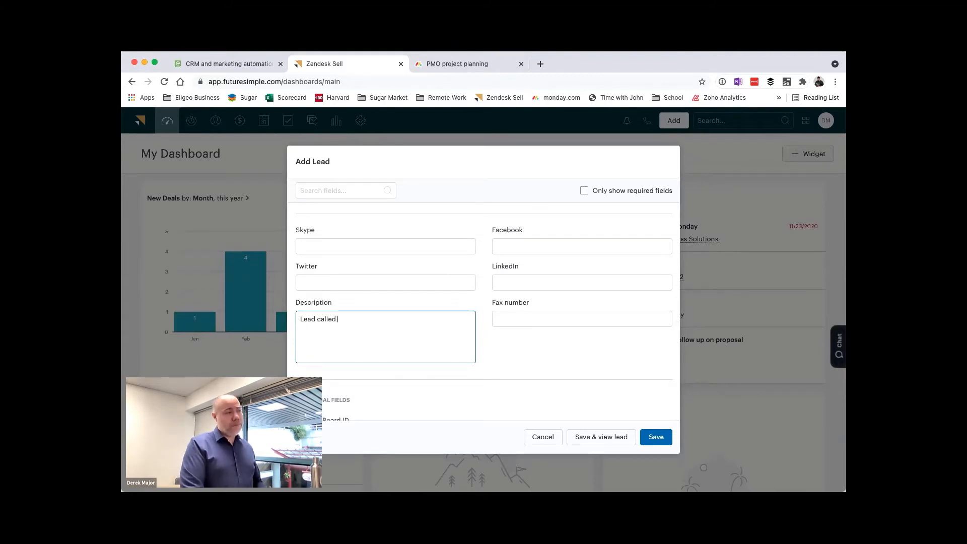
type("in through the phone")
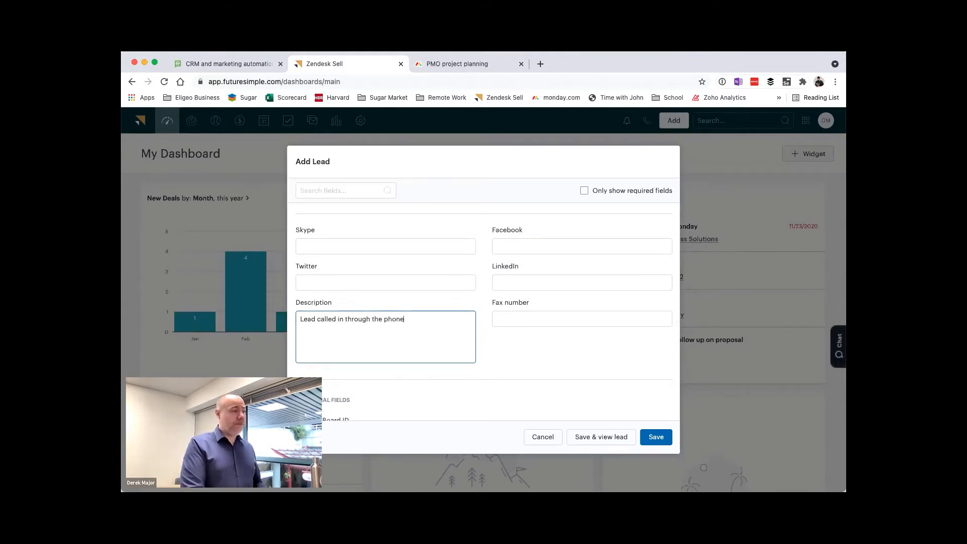
type(" system or IVR or a")
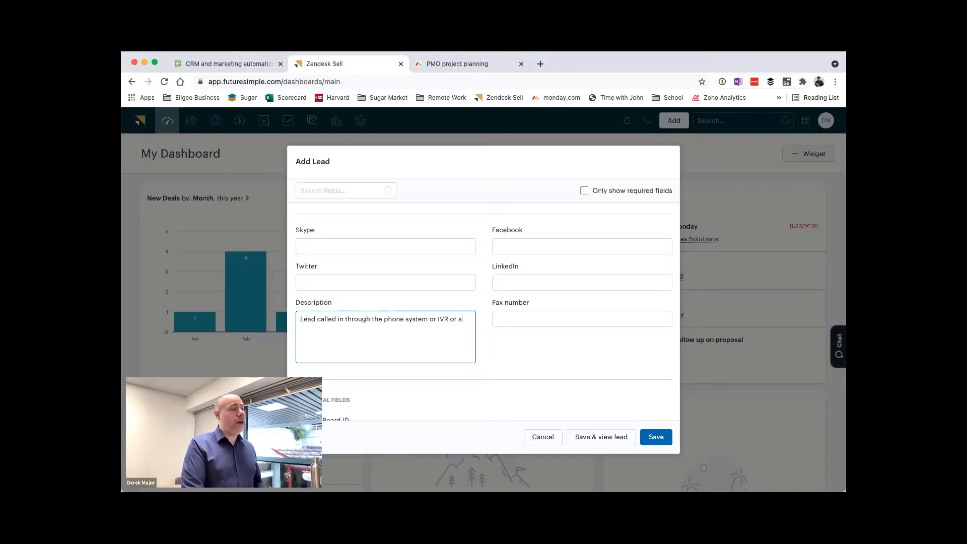
type(" phone call campaign")
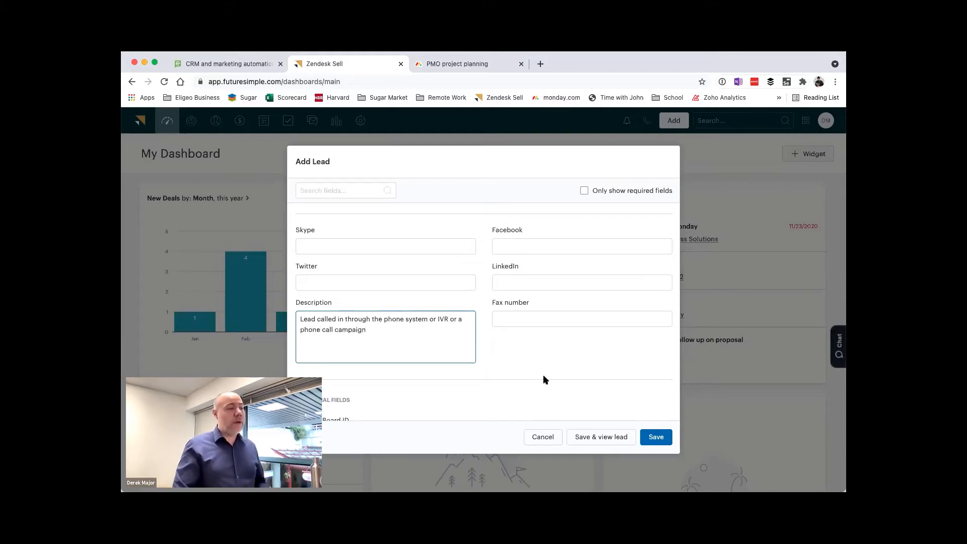
left_click(594, 440)
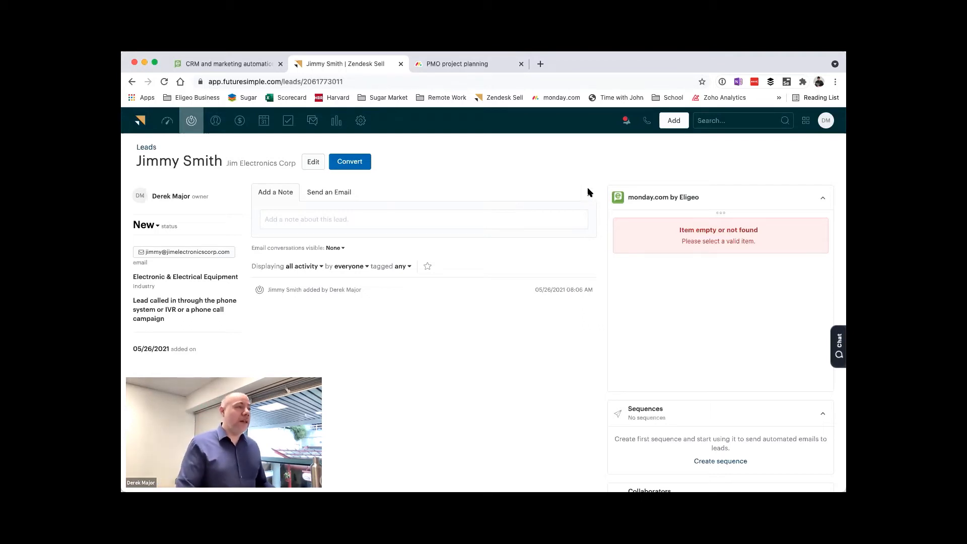
Step: Open the Zendesk Sell settings in a new browser tab and go to the installed apps
right_click(360, 122)
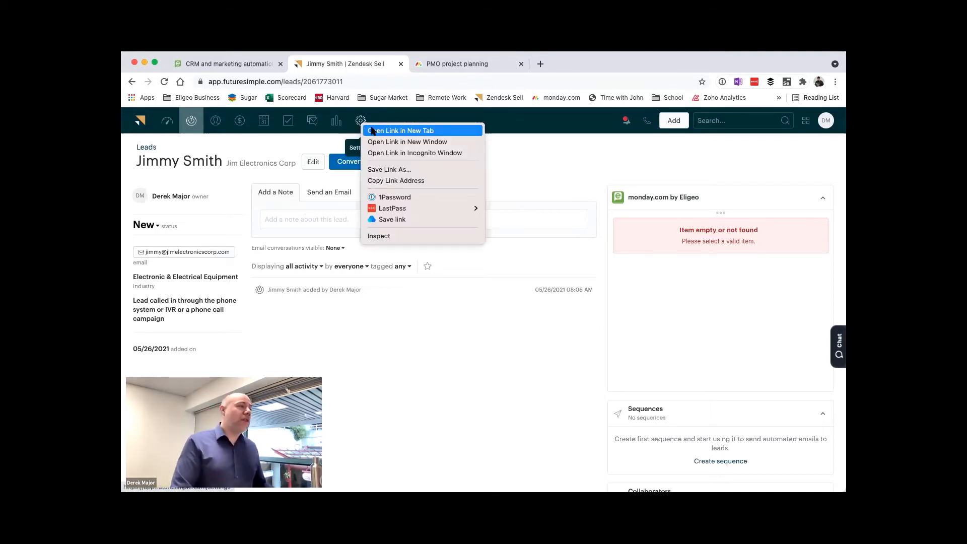
left_click(401, 131)
left_click(479, 63)
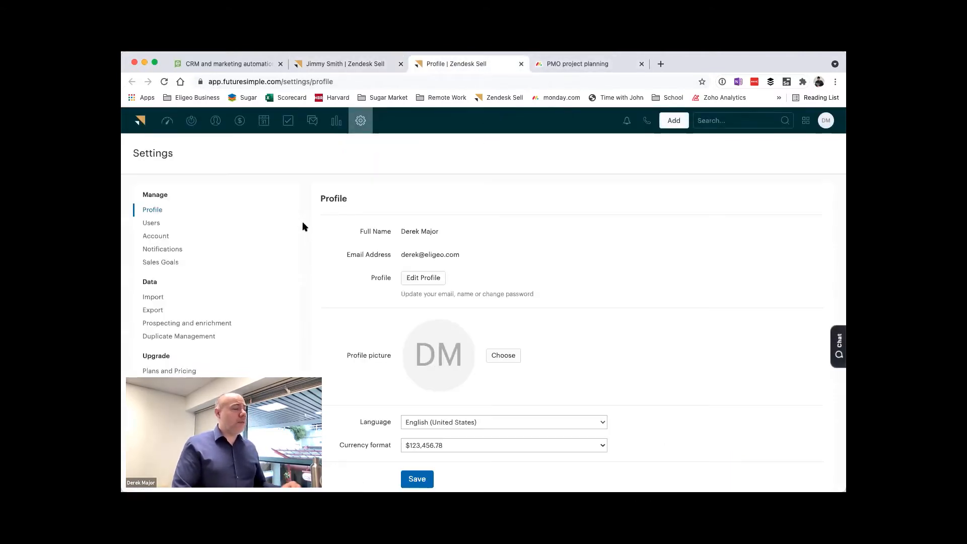
scroll(304, 225, "down", 5)
scroll(305, 236, "down", 5)
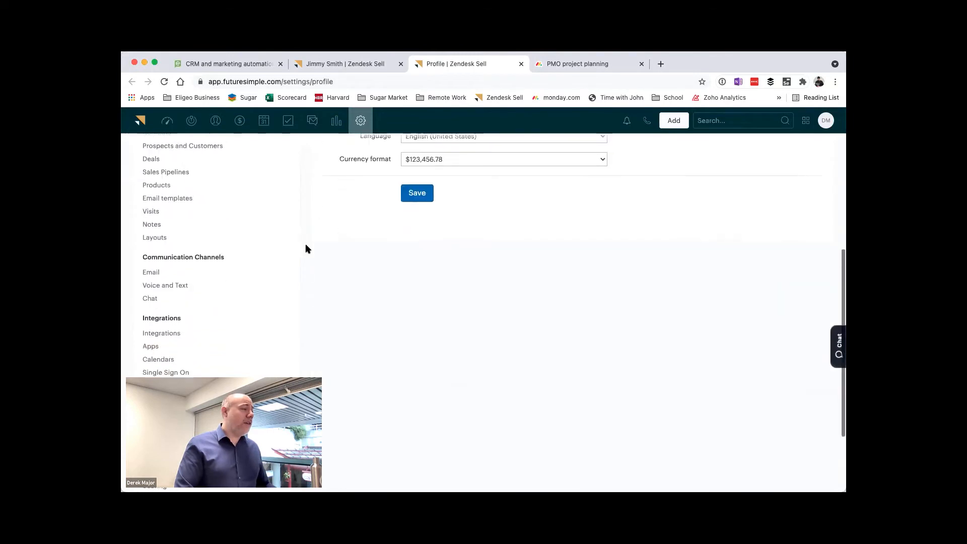
left_click(156, 328)
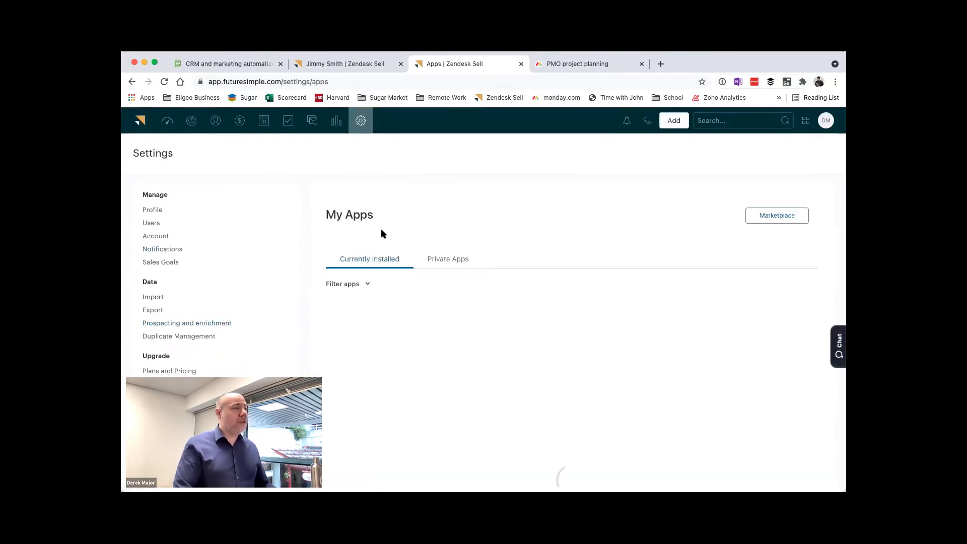
Step: Open the settings of the enabled monday.com by Eligeo app and review its app details and installation fields
scroll(408, 246, "down", 3)
scroll(408, 244, "down", 4)
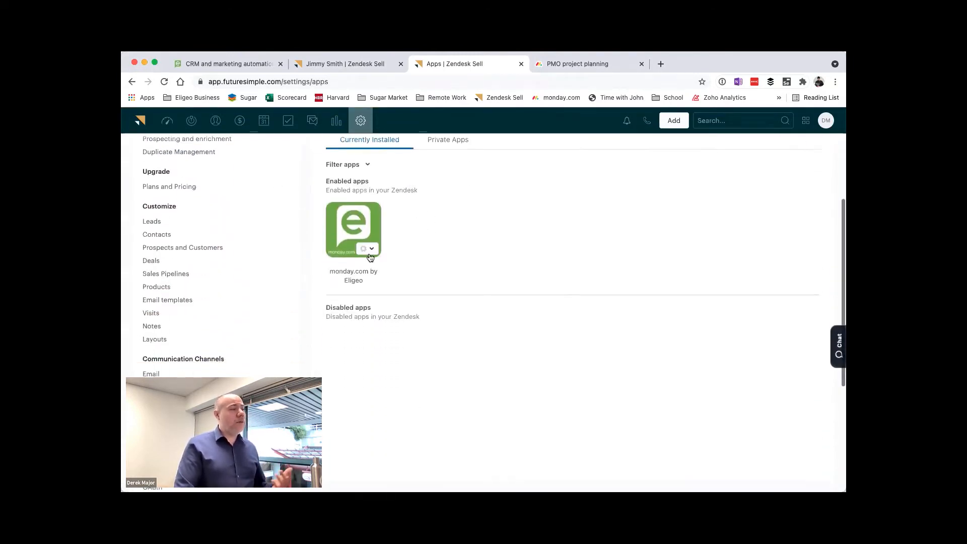
left_click(366, 245)
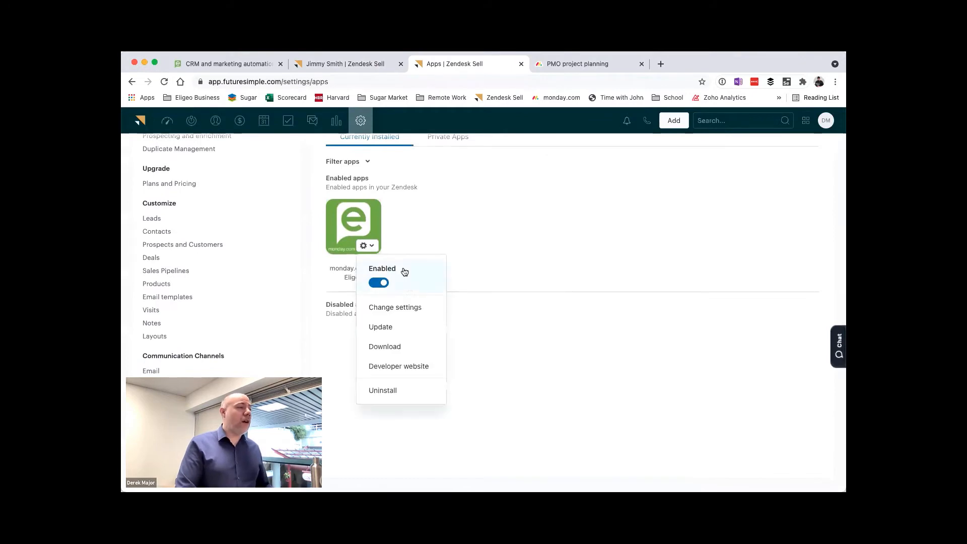
left_click(409, 308)
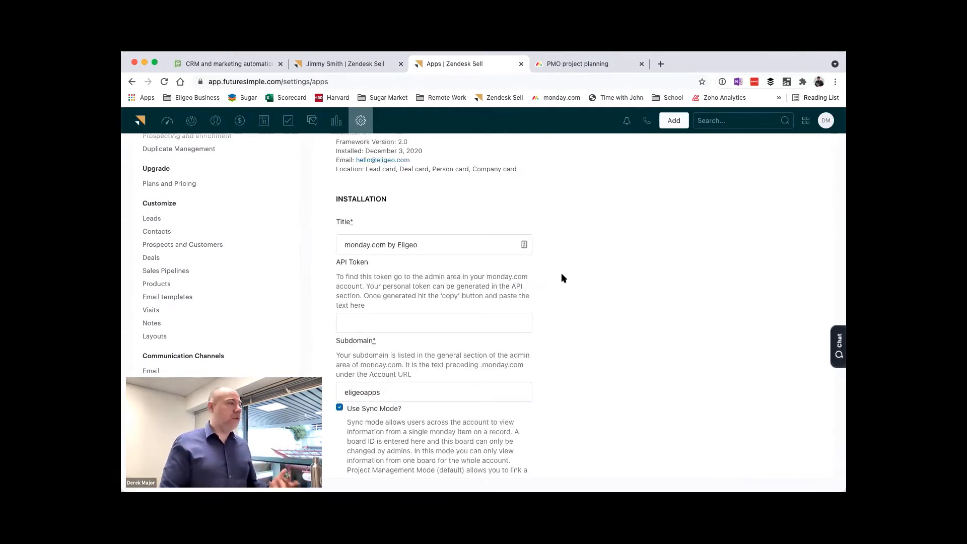
scroll(561, 274, "up", 4)
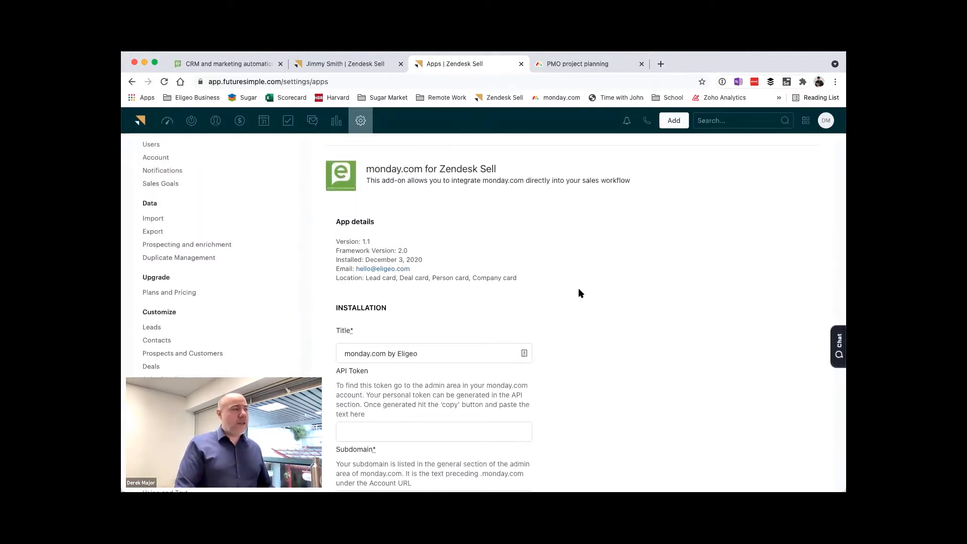
Step: Review the app's API token, subdomain, Use Sync Mode and Board Id fields in the installation form
scroll(578, 289, "down", 4)
scroll(578, 295, "down", 2)
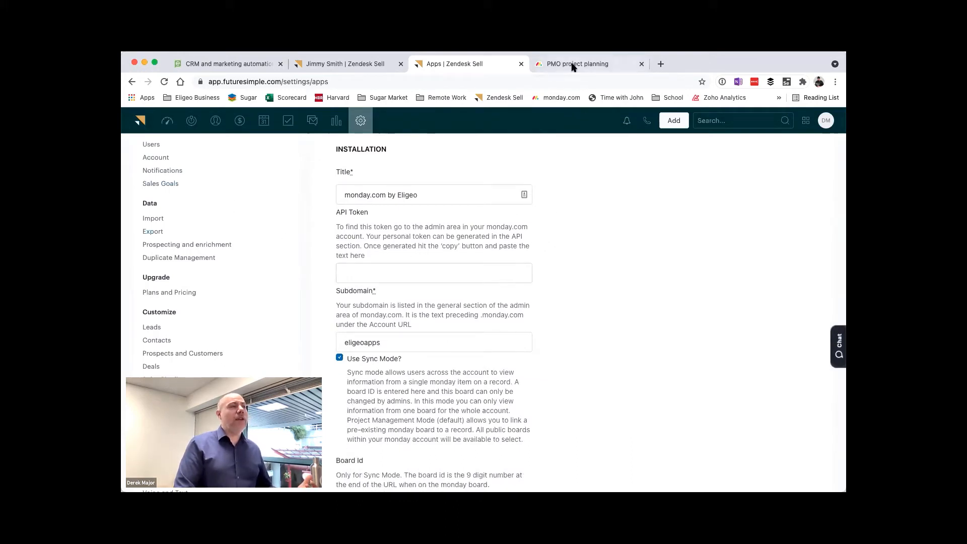
scroll(558, 225, "down", 1)
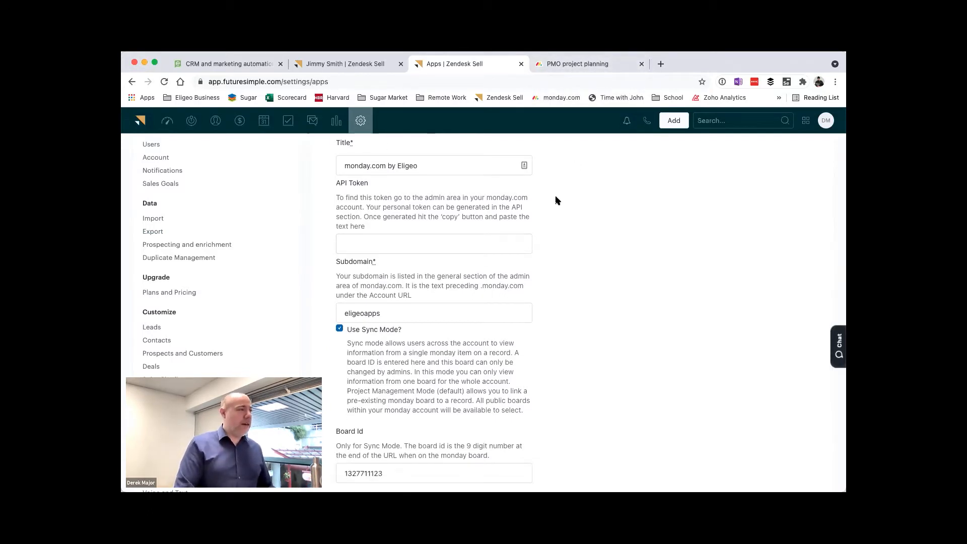
scroll(555, 235, "down", 2)
left_click(339, 256)
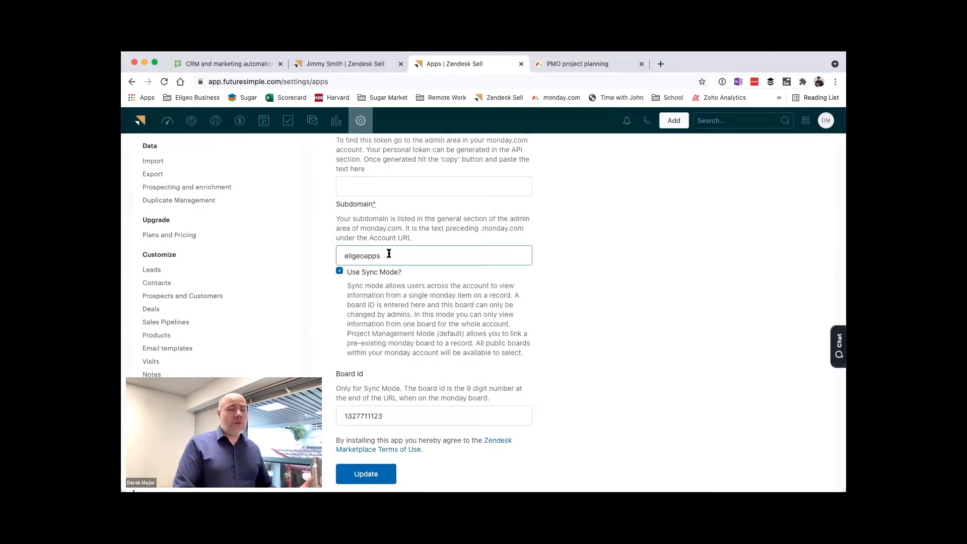
scroll(544, 275, "down", 1)
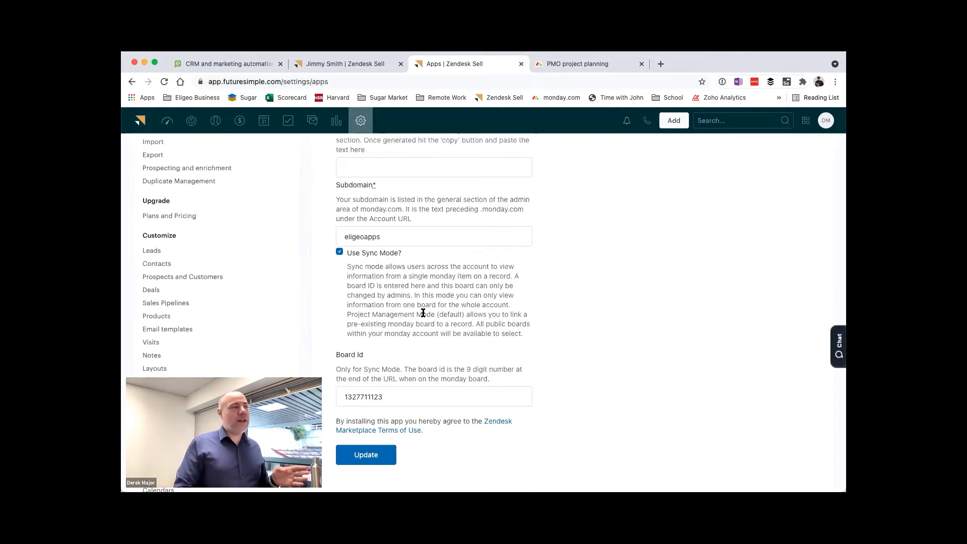
double_click(392, 397)
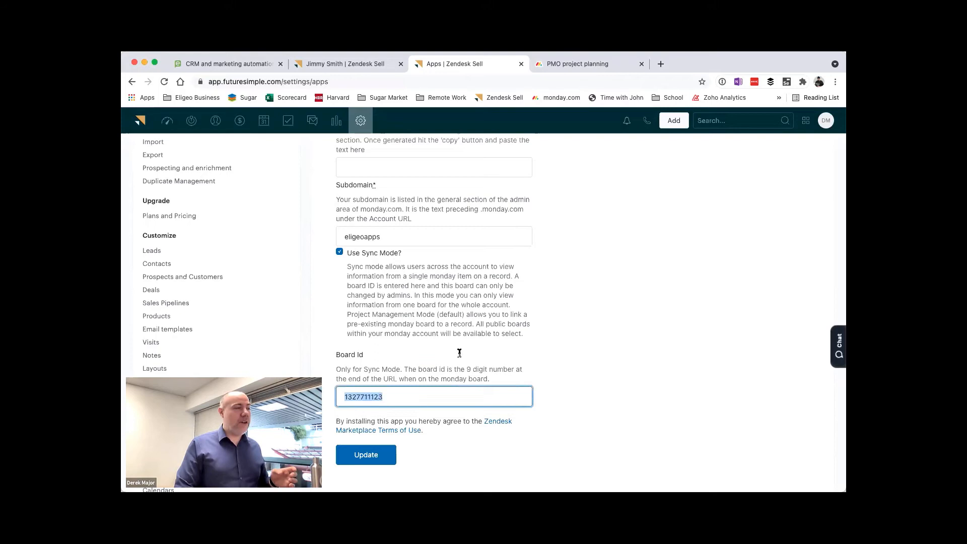
Step: Compare the PMO project planning board in monday.com with the monday.com by Eligeo widget on the lead's page
left_click(564, 64)
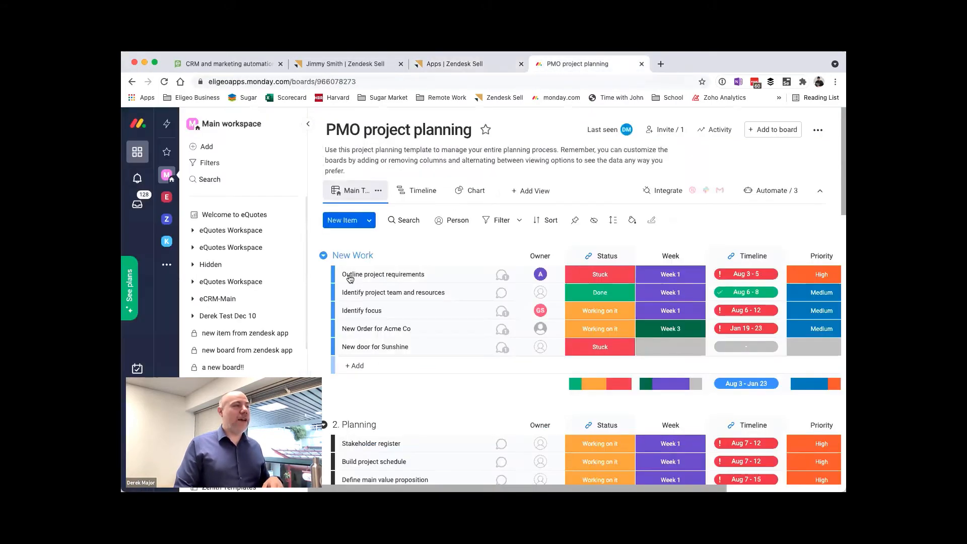
left_click(480, 65)
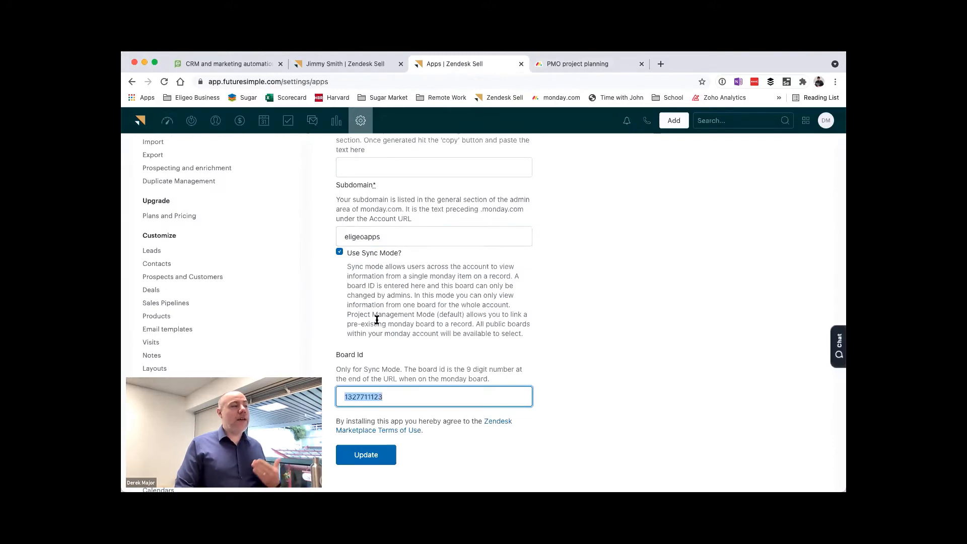
left_click(350, 64)
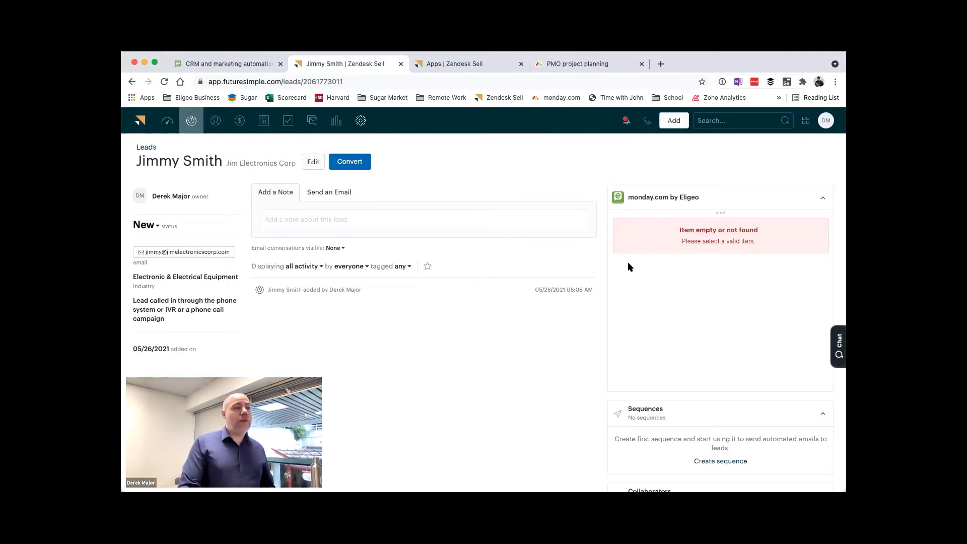
left_click(587, 66)
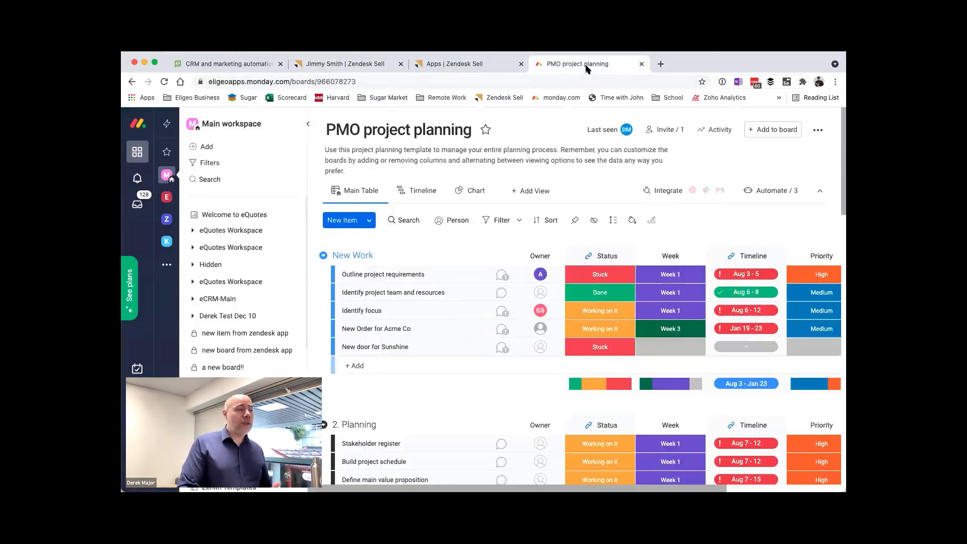
Step: Turn off Use Sync Mode in the monday.com by Eligeo app settings and update the installation
left_click(456, 64)
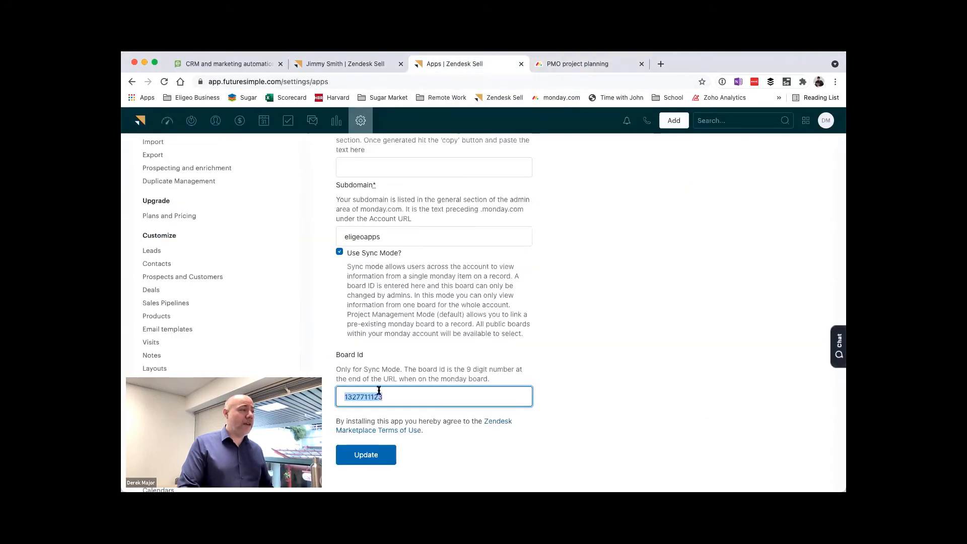
left_click(340, 252)
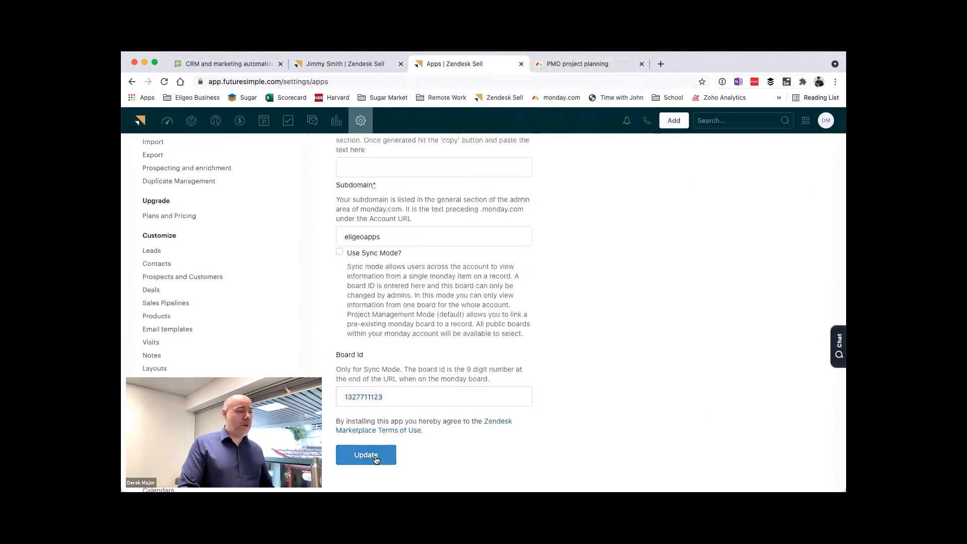
left_click(374, 456)
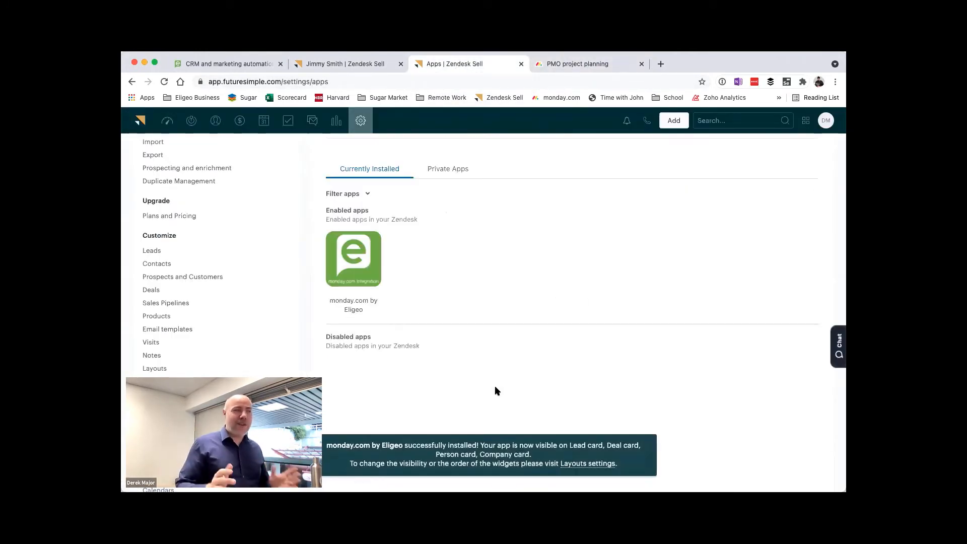
Step: Return to the lead's page and open the board settings of its monday.com by Eligeo widget
left_click(374, 68)
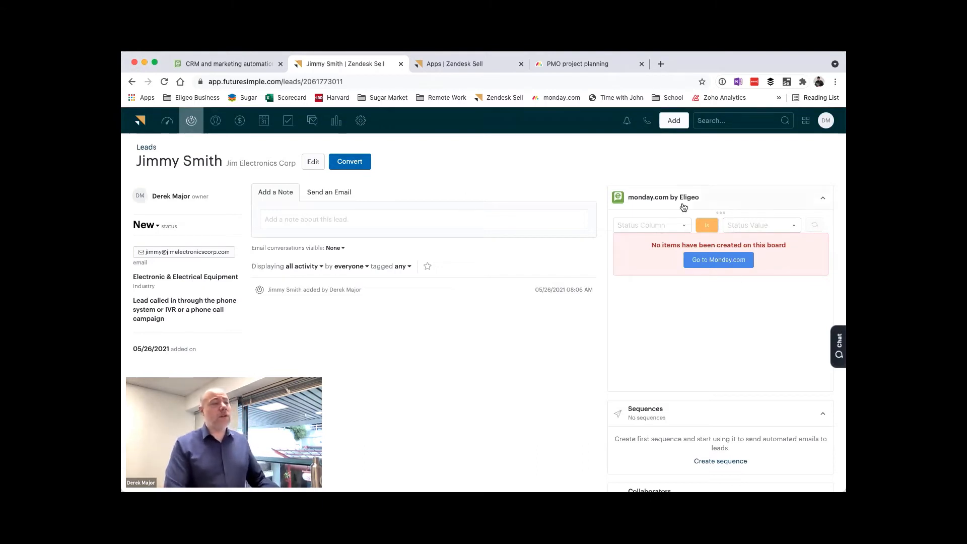
left_click_drag(654, 245, 795, 244)
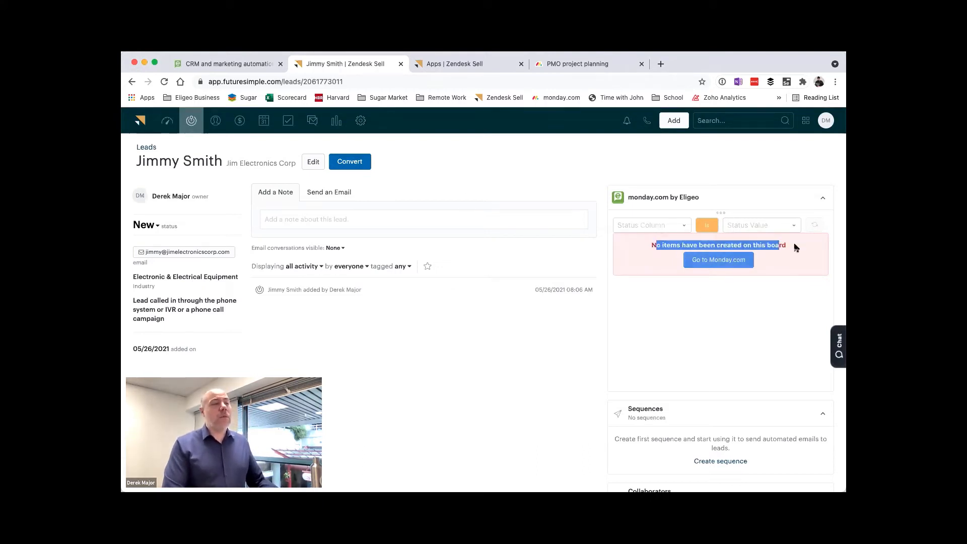
left_click(790, 248)
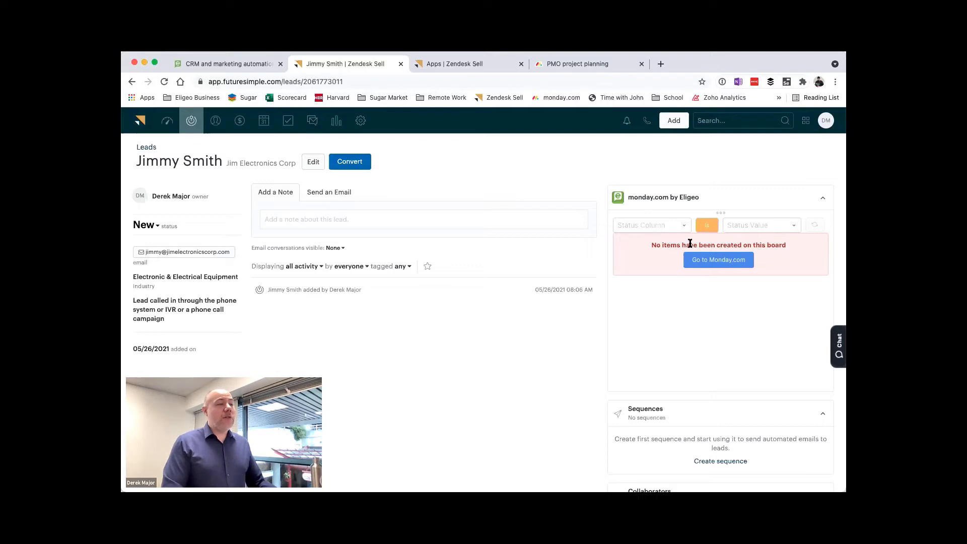
left_click(719, 215)
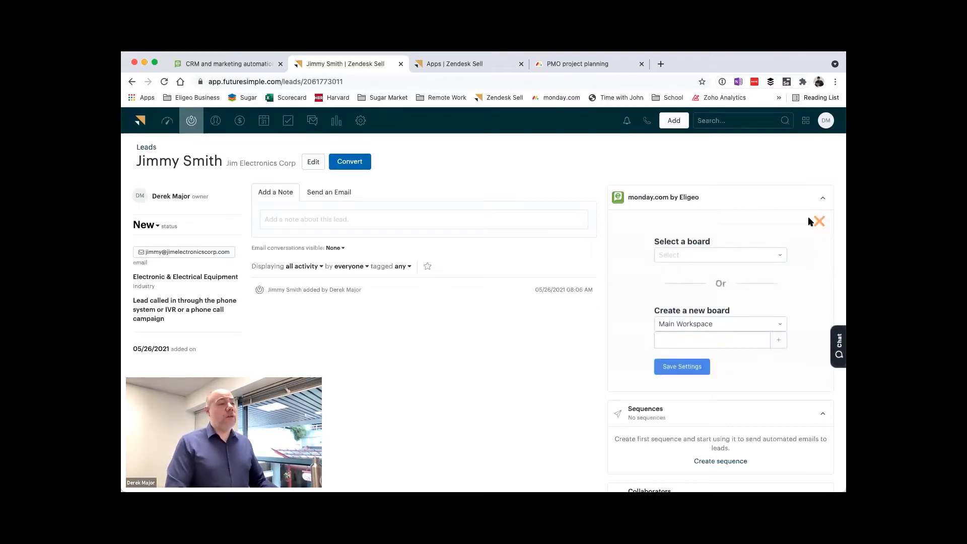
left_click(718, 220)
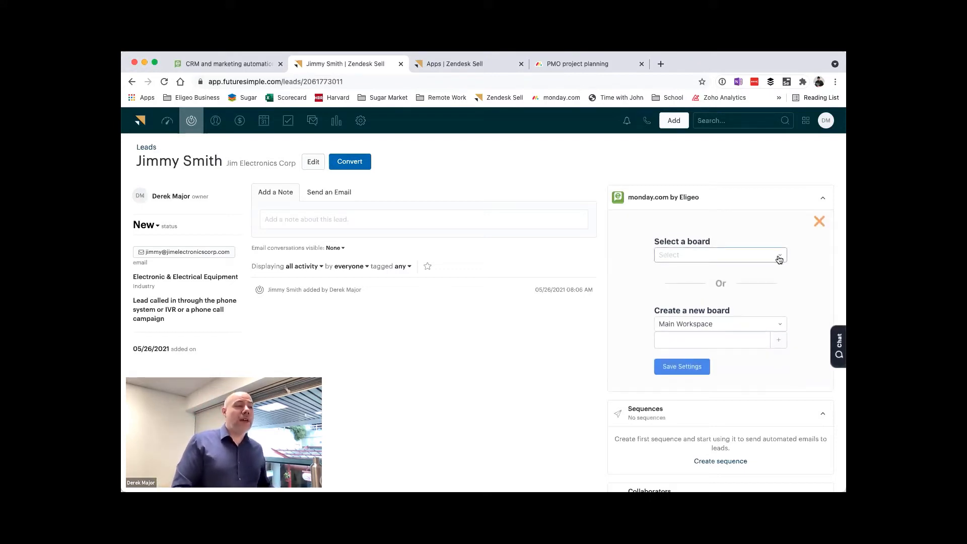
Step: Browse the existing monday.com boards that can be linked to the lead, without selecting one
left_click(779, 259)
scroll(746, 296, "down", 10)
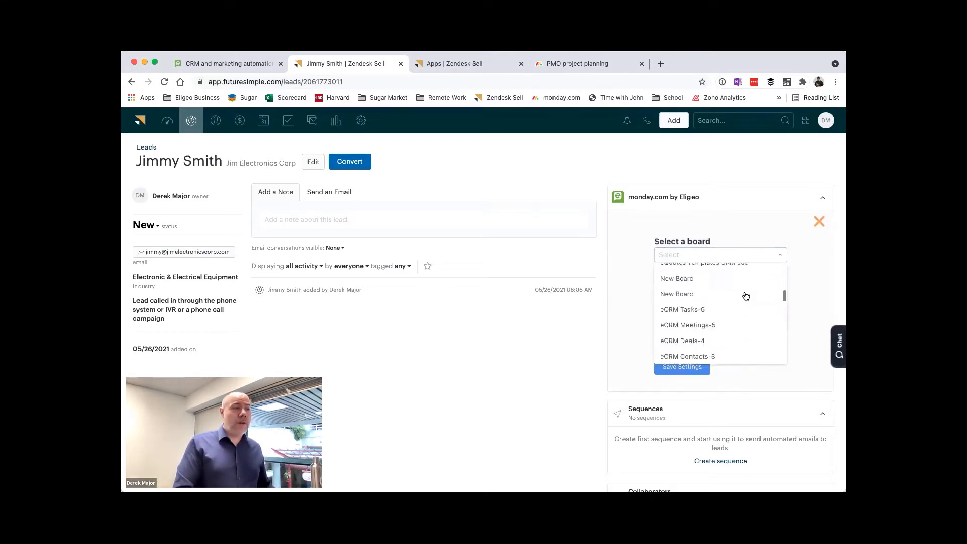
scroll(747, 296, "up", 10)
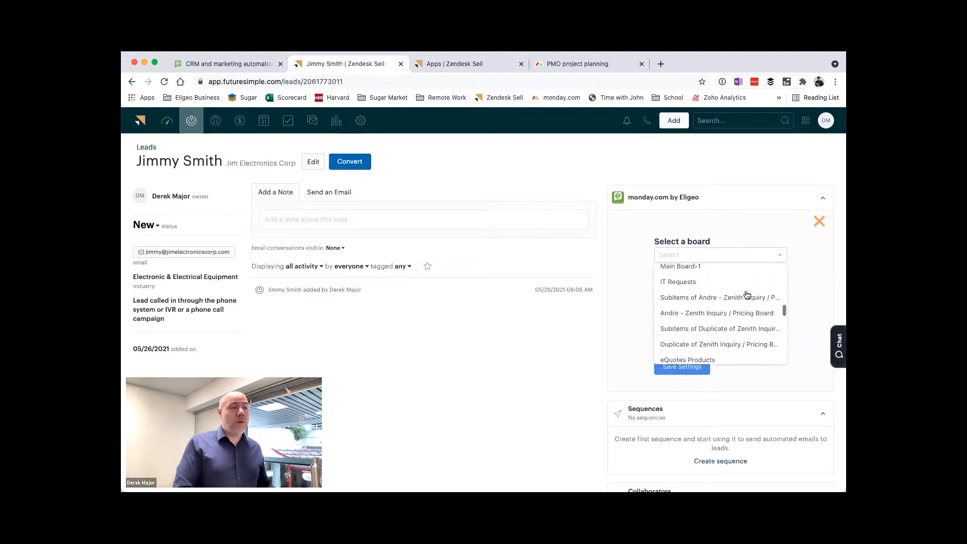
left_click(799, 266)
Step: Create a new board named "May 26th Demo" in the Main Workspace from the lead's monday.com widget
left_click(730, 327)
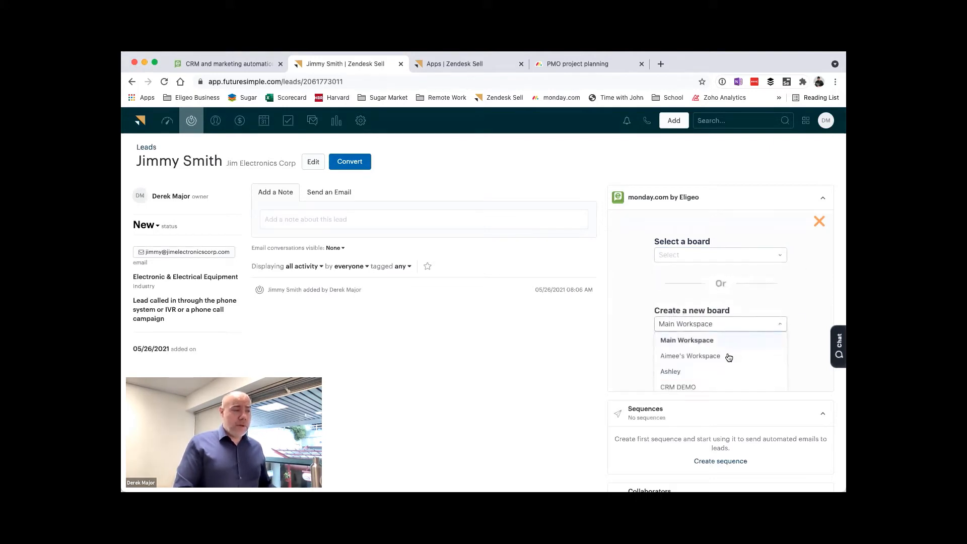
left_click(699, 341)
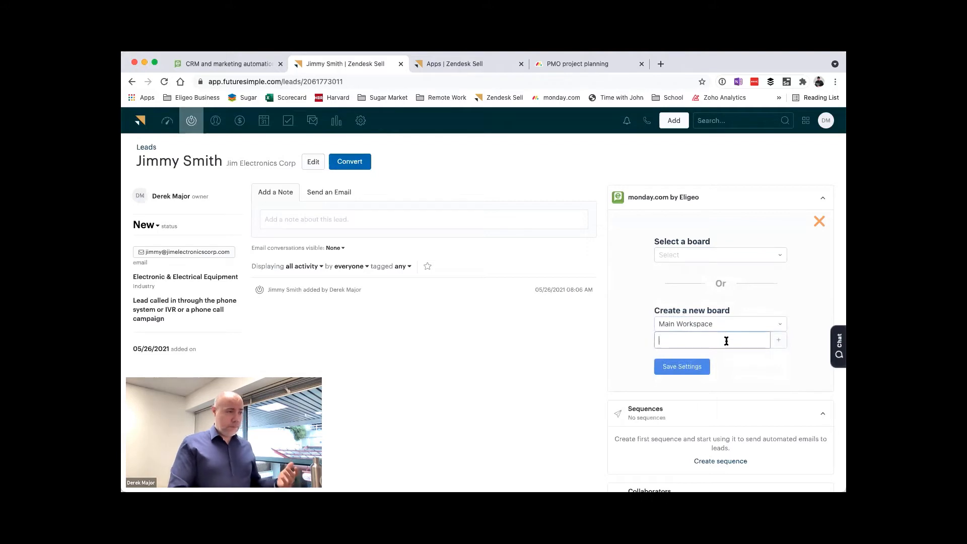
type("May 26th Demo")
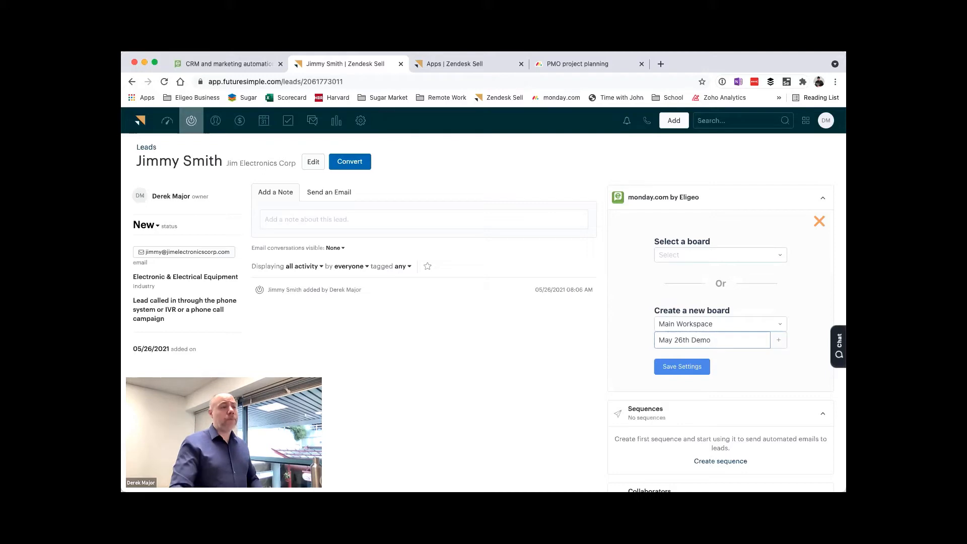
left_click(778, 339)
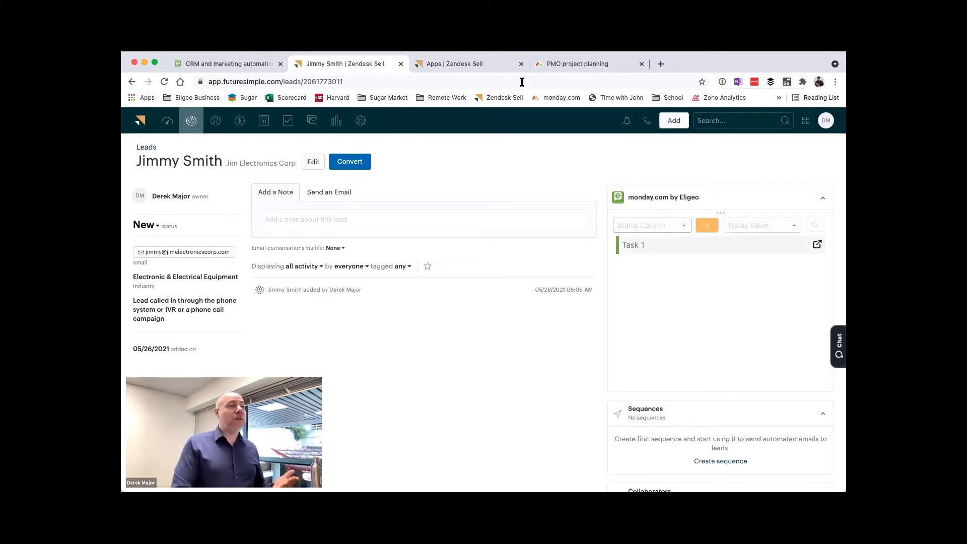
Step: Switch to monday.com, find the May 26th Demo board in the Main workspace and open it
left_click(551, 65)
scroll(237, 244, "down", 2)
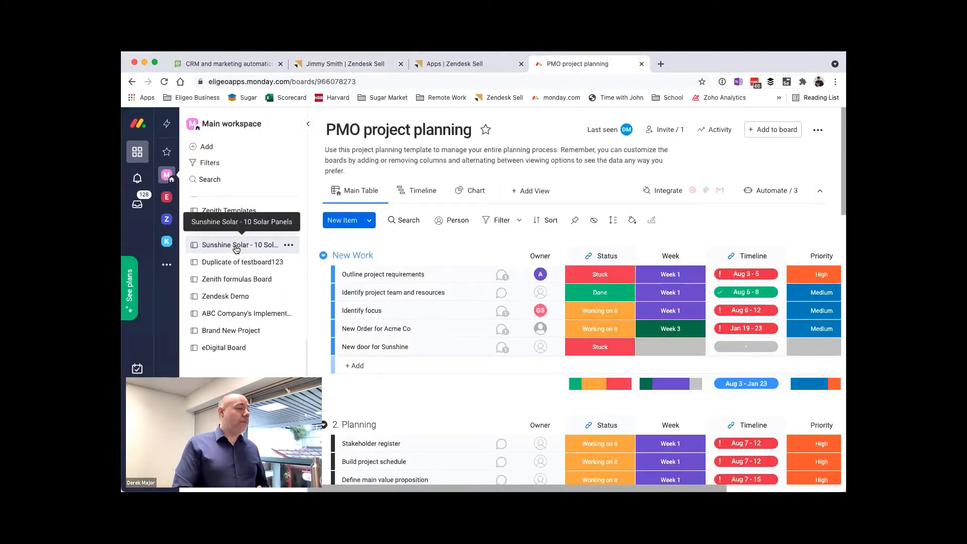
scroll(241, 252, "up", 3)
scroll(242, 255, "up", 5)
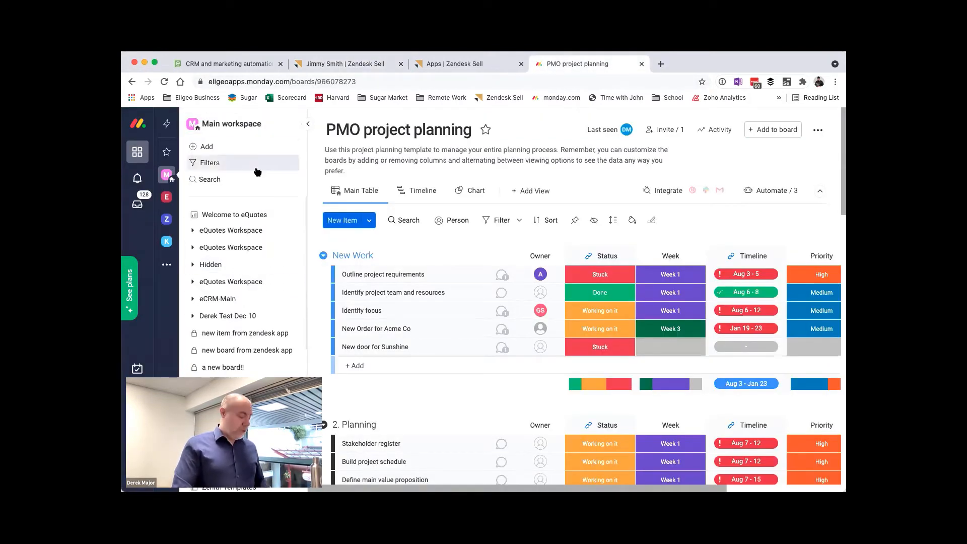
scroll(257, 257, "down", 5)
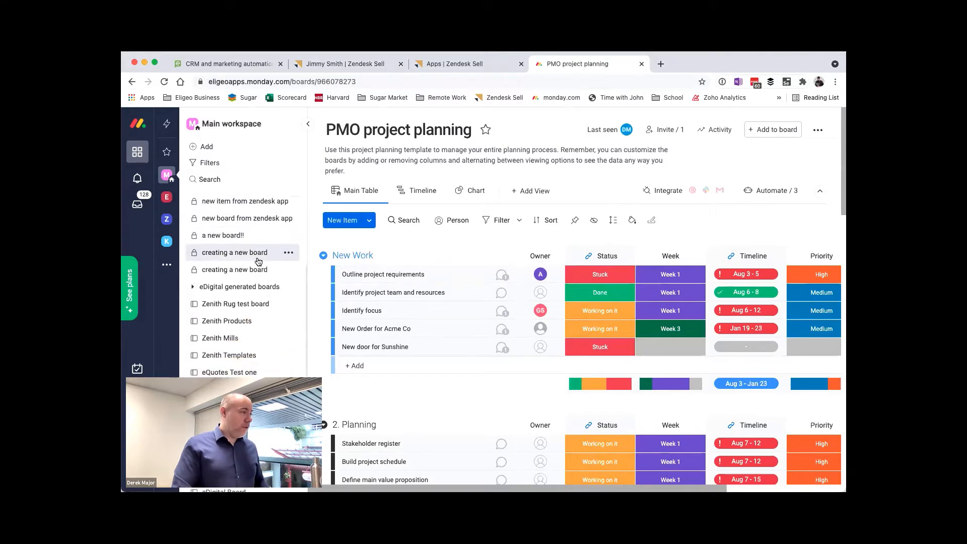
left_click(258, 261)
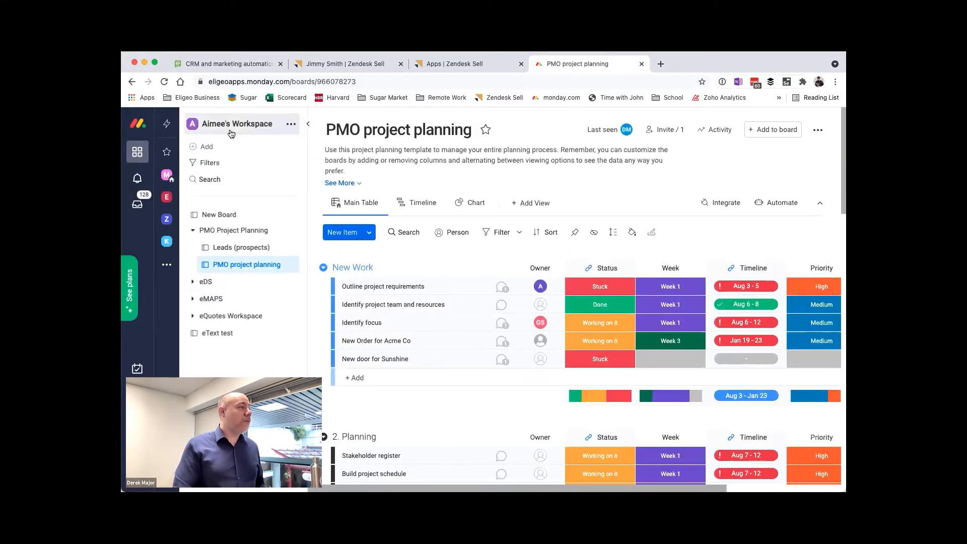
left_click(165, 174)
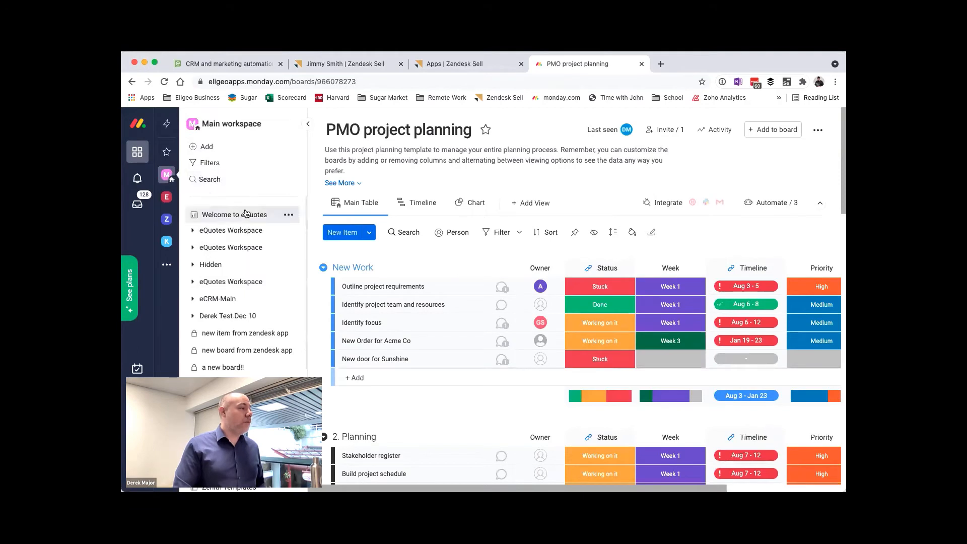
left_click(233, 439)
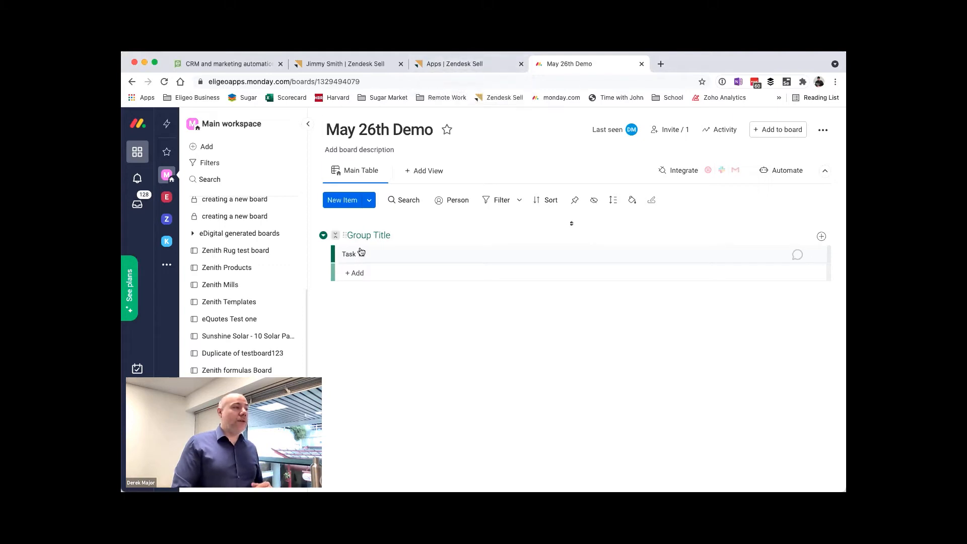
Step: Check the items in the lead's monday.com widget, then return to the May 26th Demo board
left_click(476, 65)
left_click(348, 67)
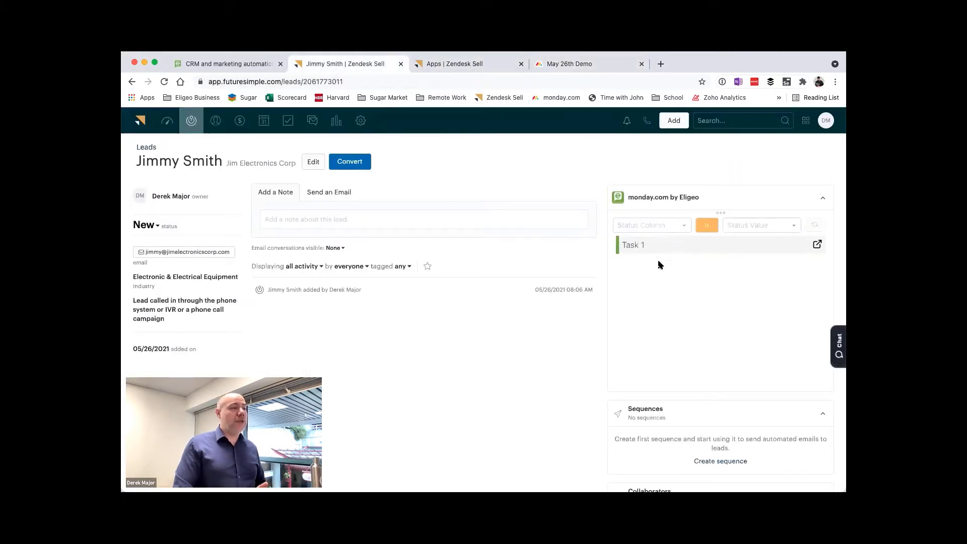
left_click(564, 67)
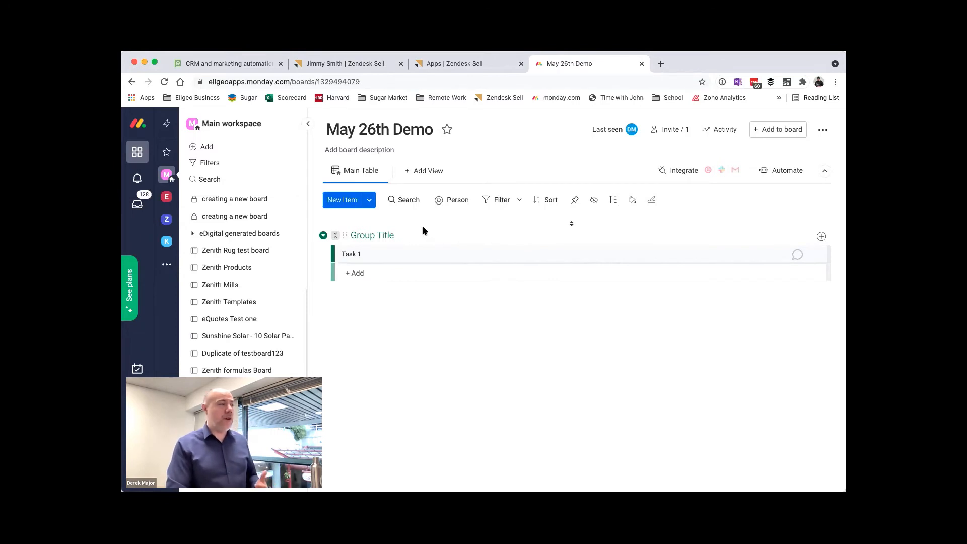
Step: Add two items named "This is a test" and "This is a test 2" to the May 26th Demo board
left_click(375, 272)
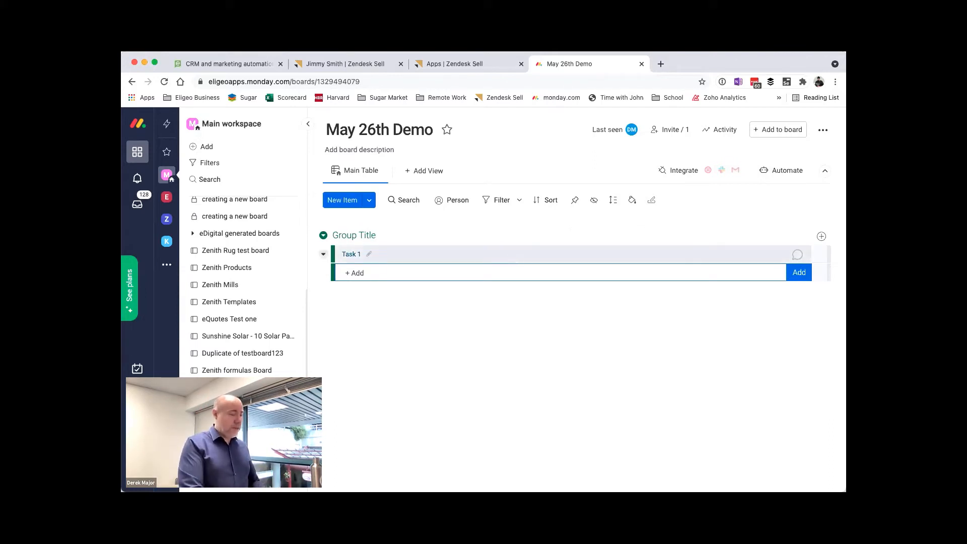
type("TRhis i")
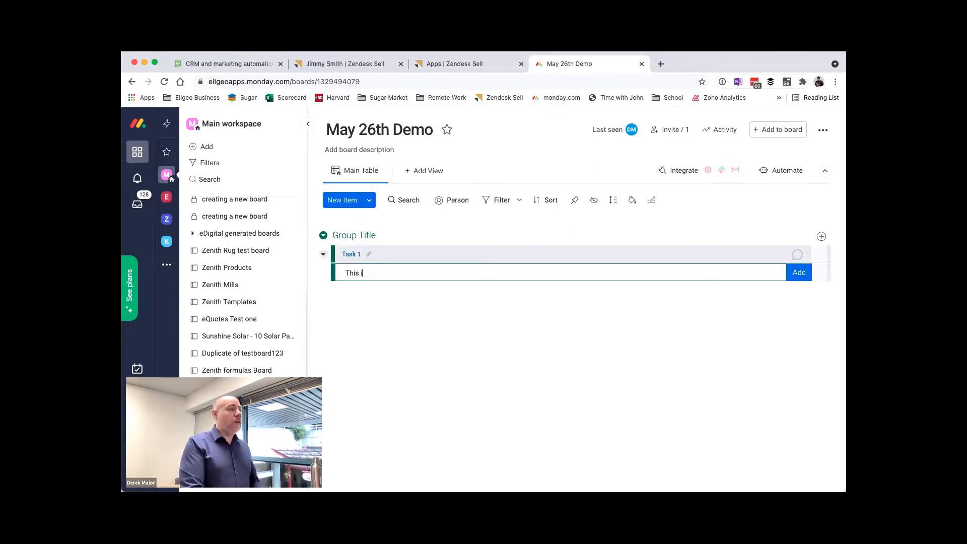
type("st")
key("Return")
type("This is a t")
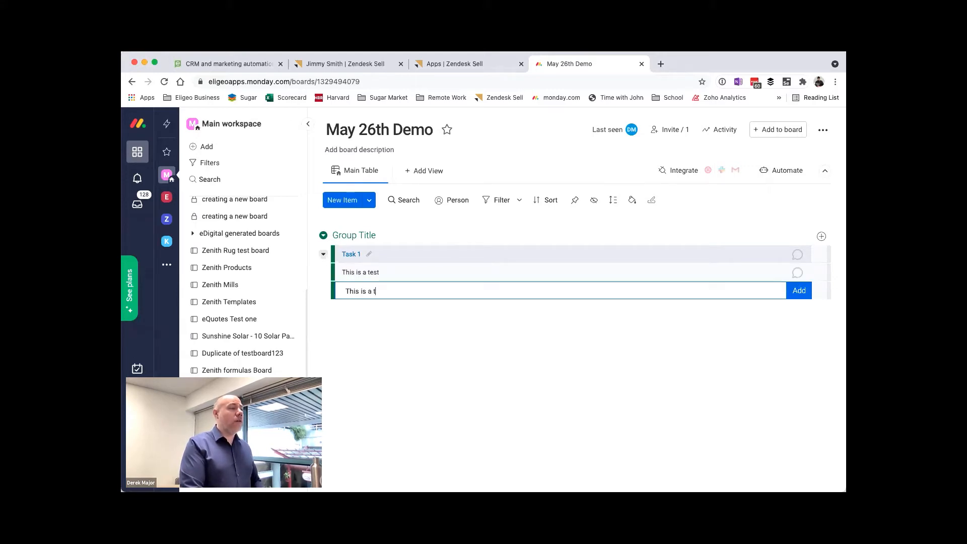
type("est 2")
key("Return")
Step: Add a Status column and a Text column to the May 26th Demo board
left_click(822, 237)
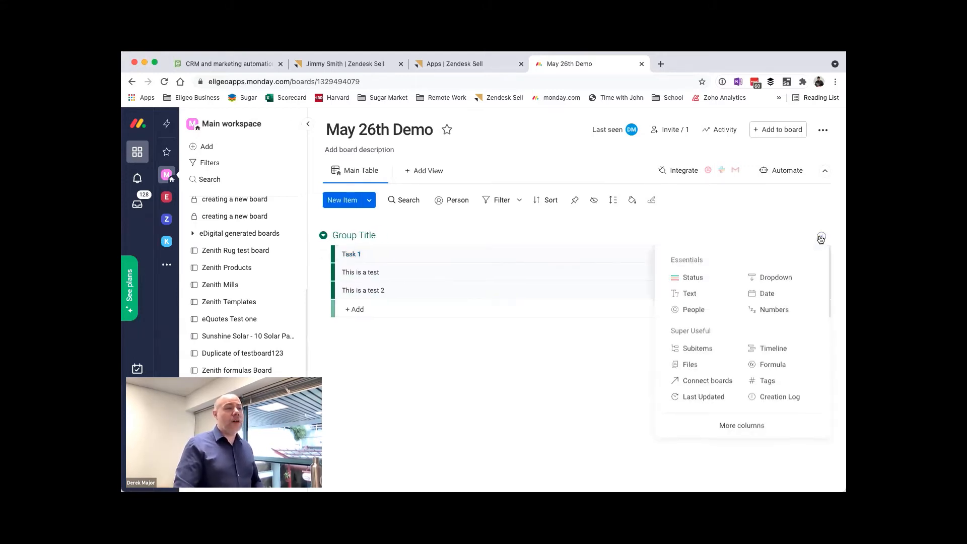
left_click(721, 277)
left_click(821, 237)
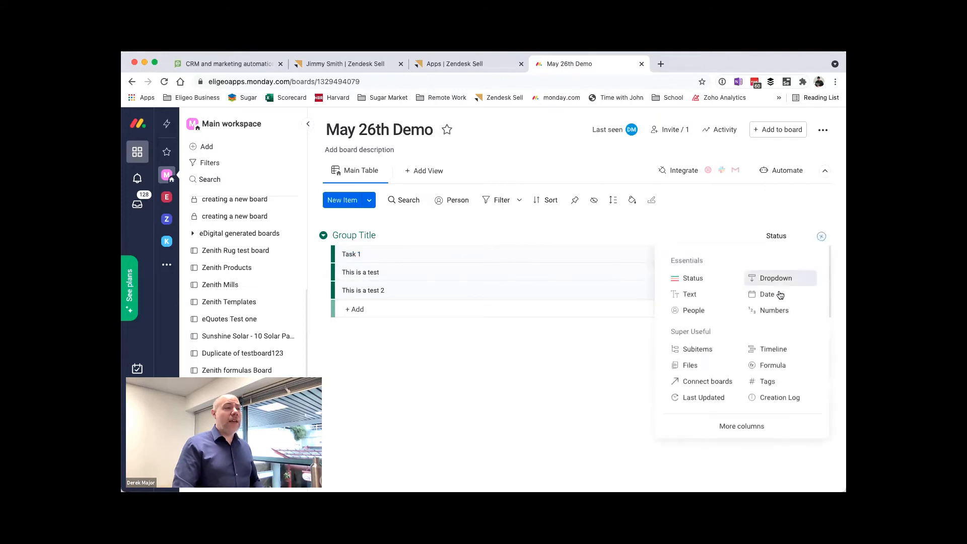
left_click(701, 295)
Step: Set the status of Task 1 and "This is a test 2" to Done, and "This is a test" to Working on it
left_click(705, 255)
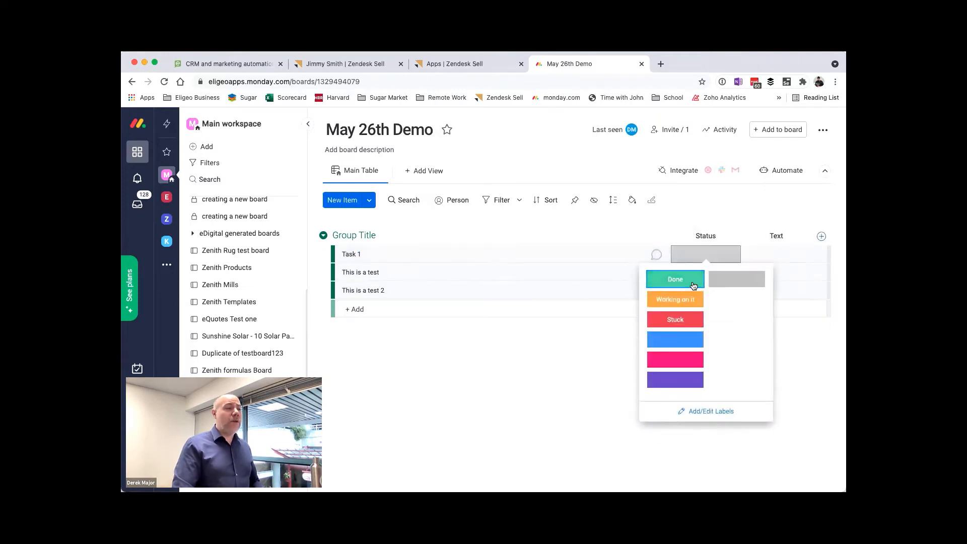
left_click(693, 285)
left_click(706, 272)
left_click(685, 318)
left_click(708, 291)
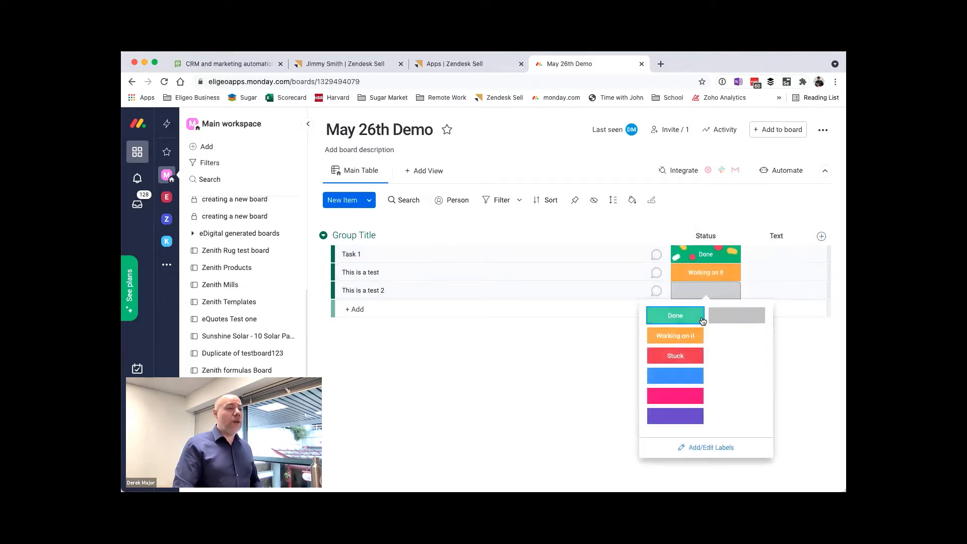
left_click(702, 320)
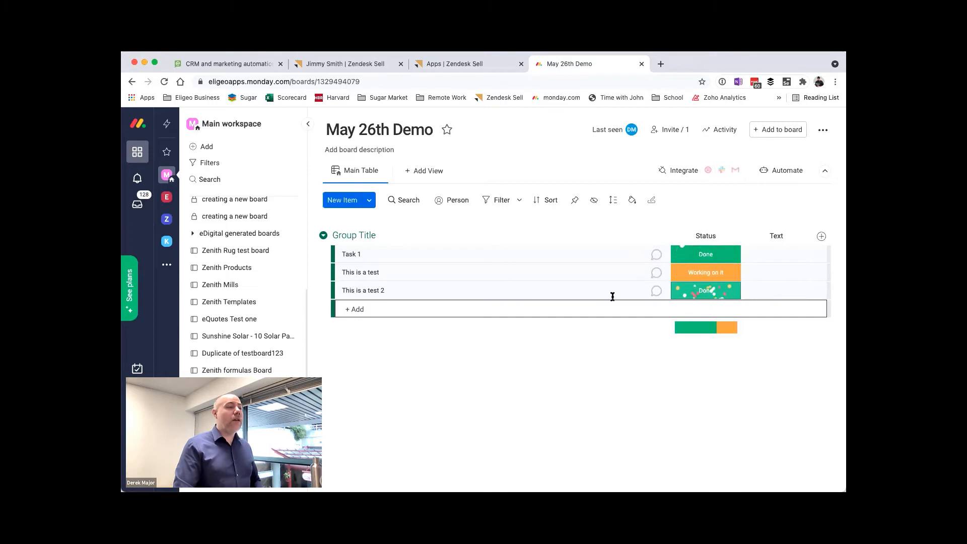
Step: Switch to the lead in Zendesk Sell and reload the page to check the items in the monday.com widget
left_click(475, 66)
left_click(361, 65)
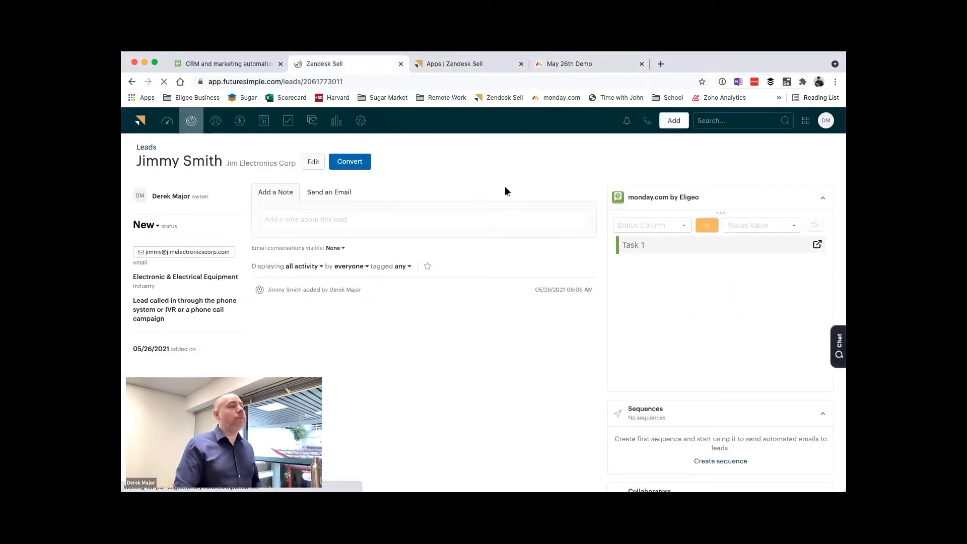
key("super+r")
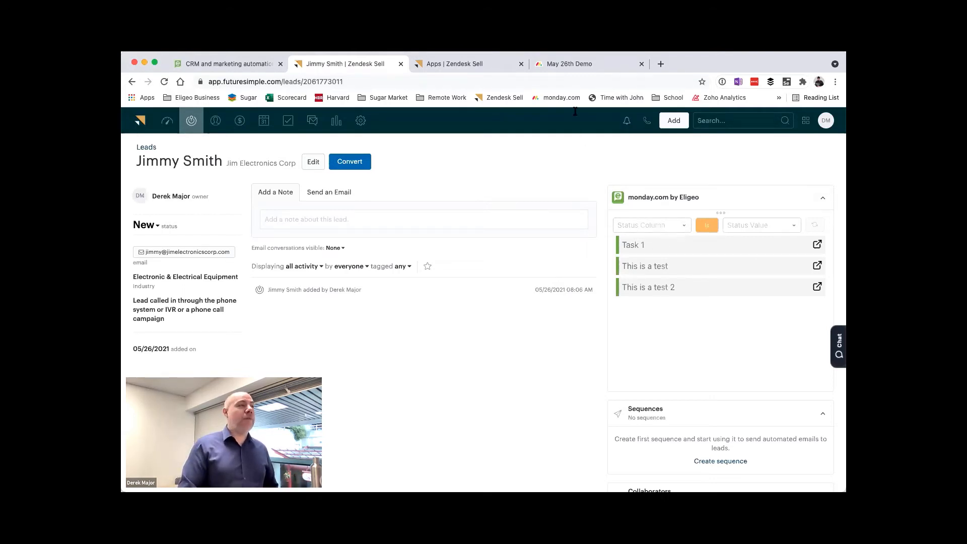
Step: Return to the May 26th Demo board in monday.com and rename Task 1 as "Call customer to confirm the sample type"
left_click(569, 65)
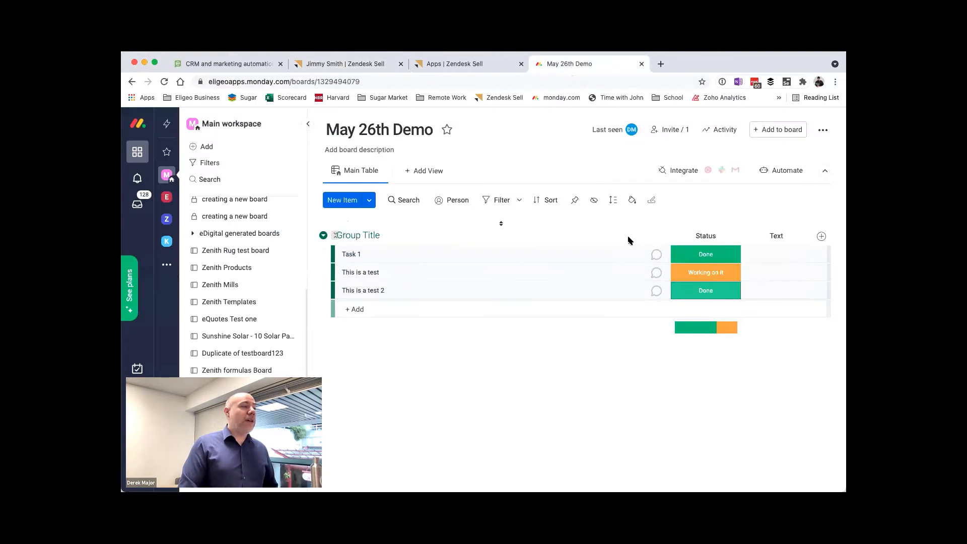
left_click(364, 254)
type("Call customer to")
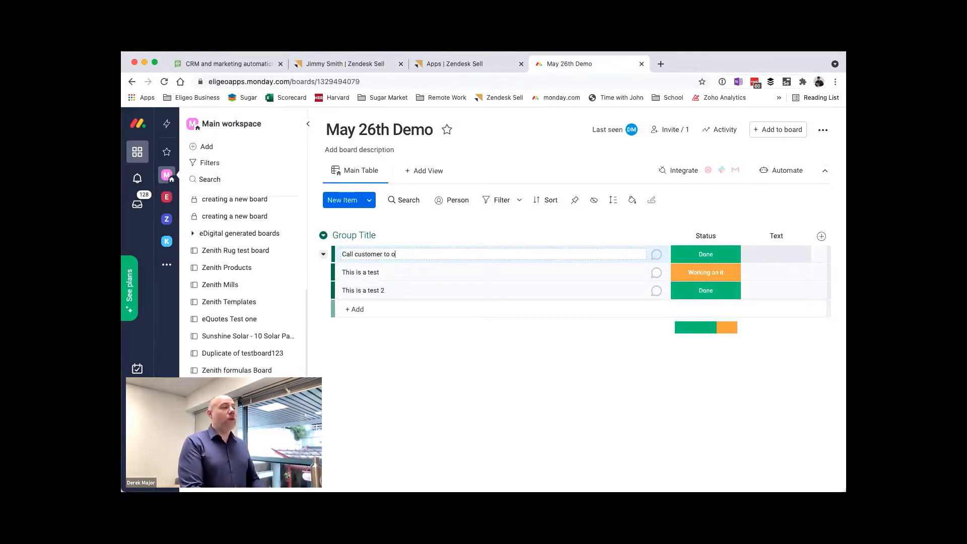
type(" confirm the sample type")
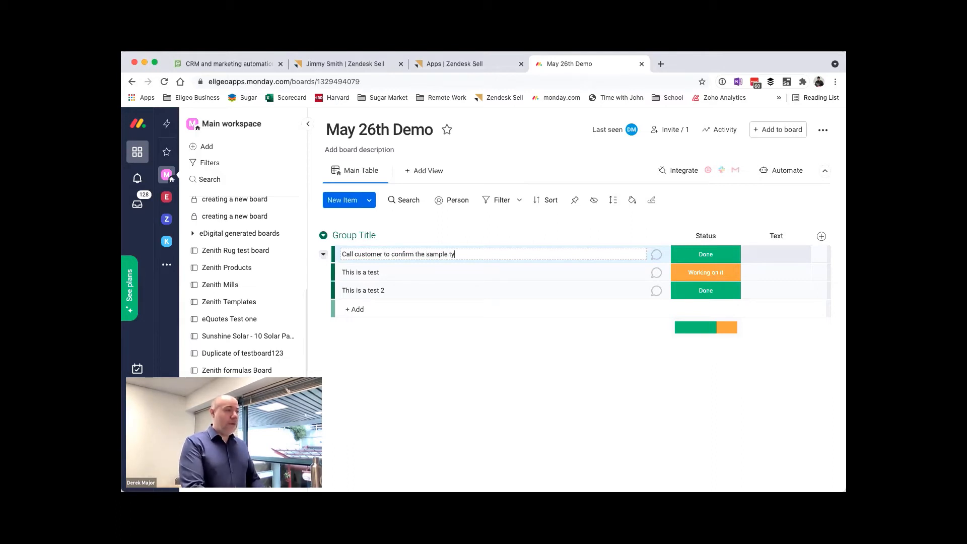
Step: Rename the item "This is a test" as "Confirm credit card"
left_click(379, 272)
double_click(374, 272)
left_click(375, 273)
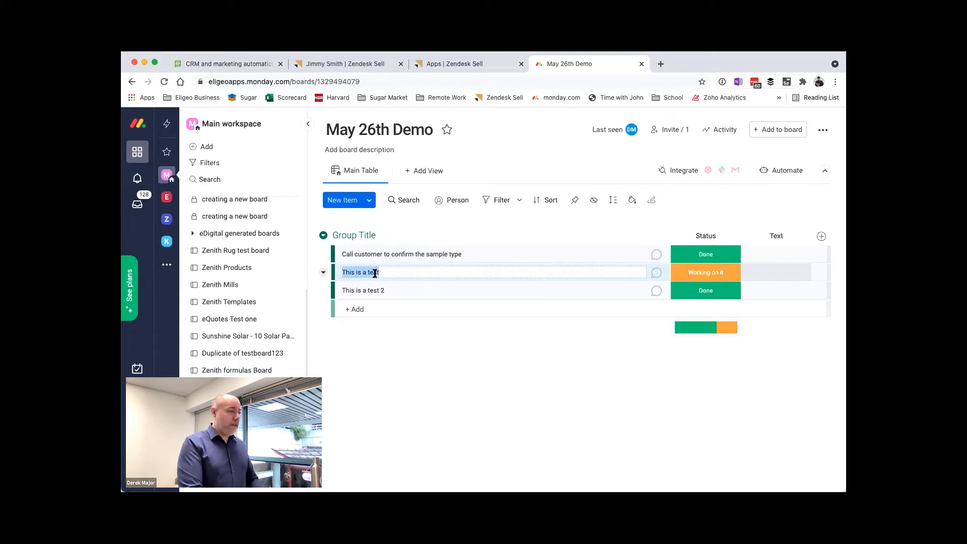
type("Confi")
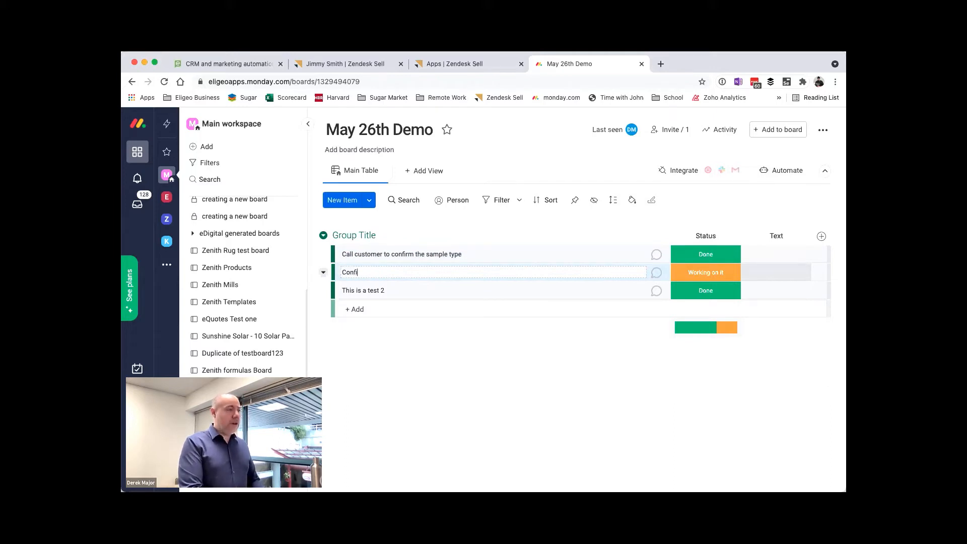
type("rm credit card")
key("Return")
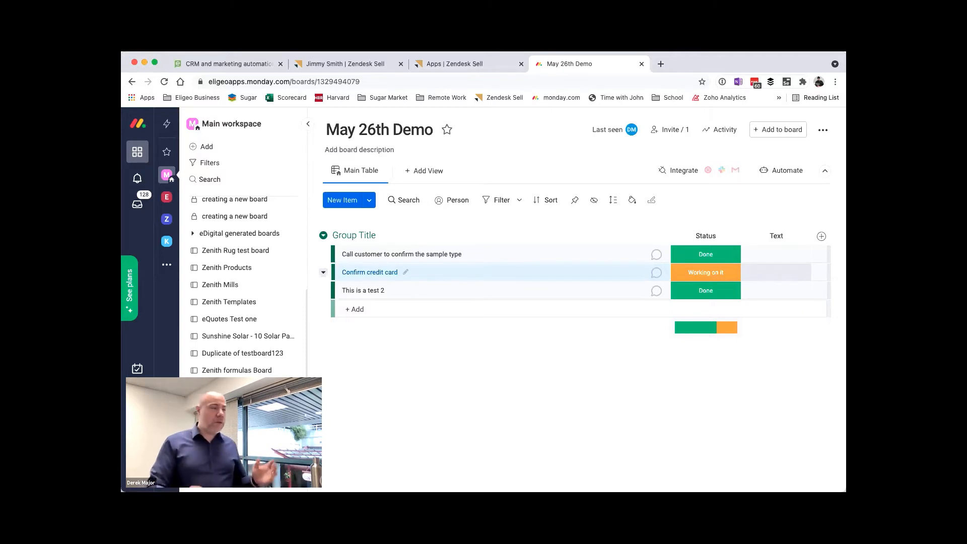
Step: Switch to the lead in Zendesk Sell, reload it and filter the monday.com widget's items by Status Done
left_click(346, 62)
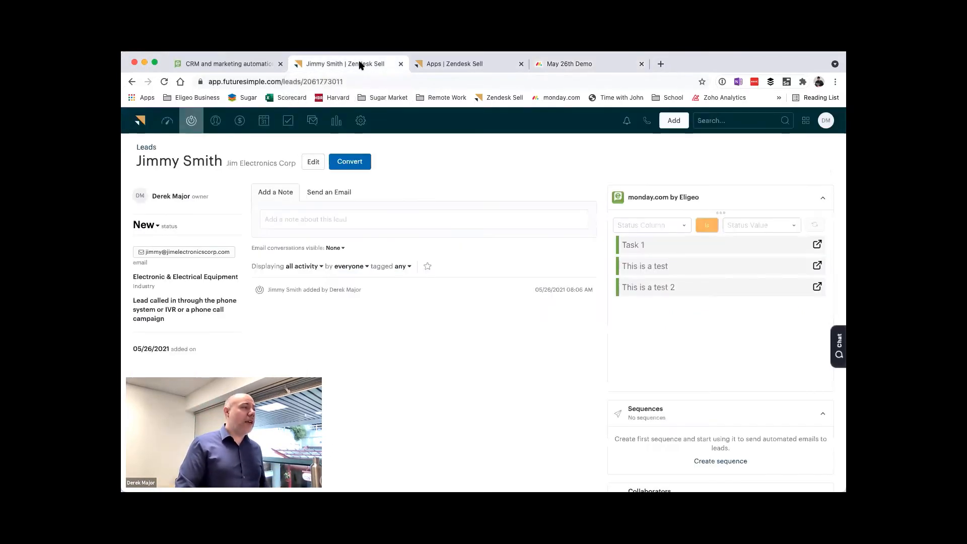
key("super+r")
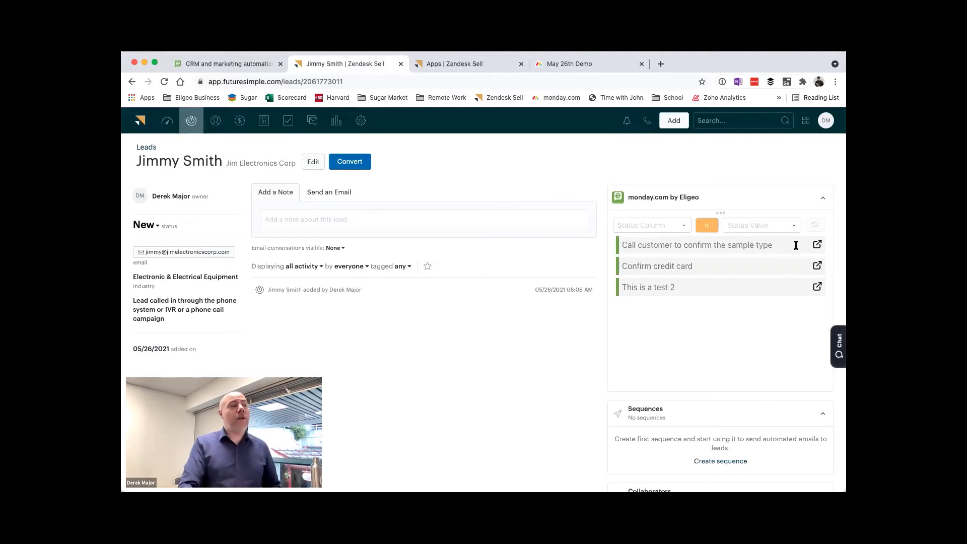
left_click(684, 227)
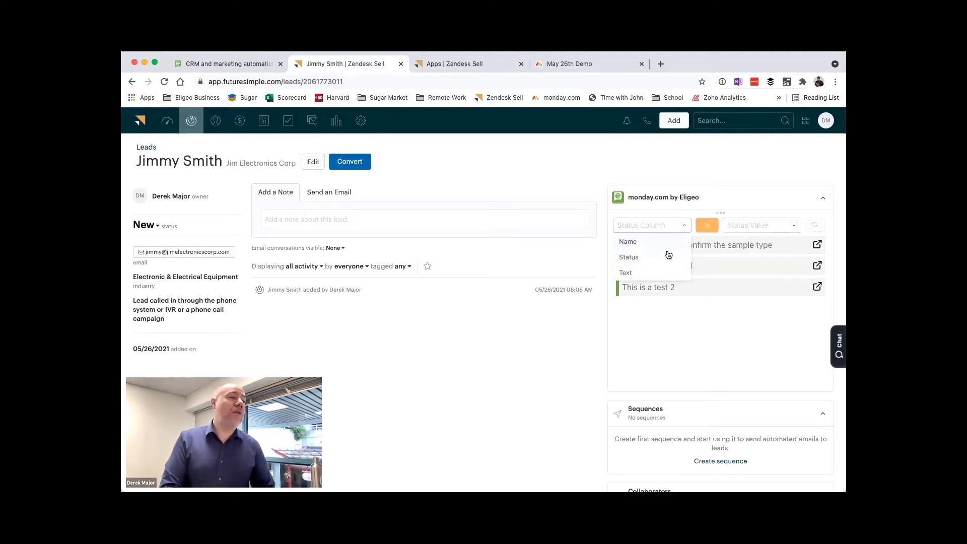
left_click(668, 252)
left_click(756, 231)
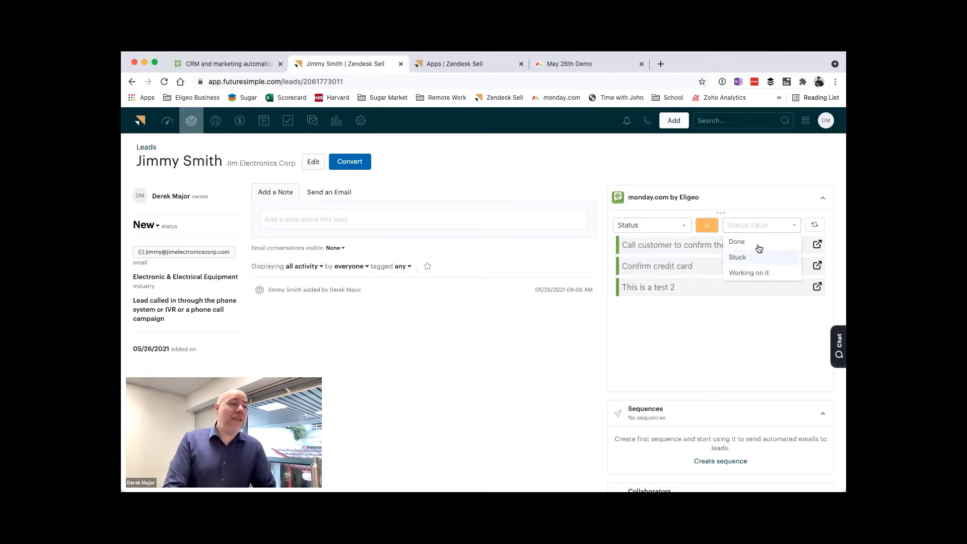
left_click(760, 245)
left_click(814, 224)
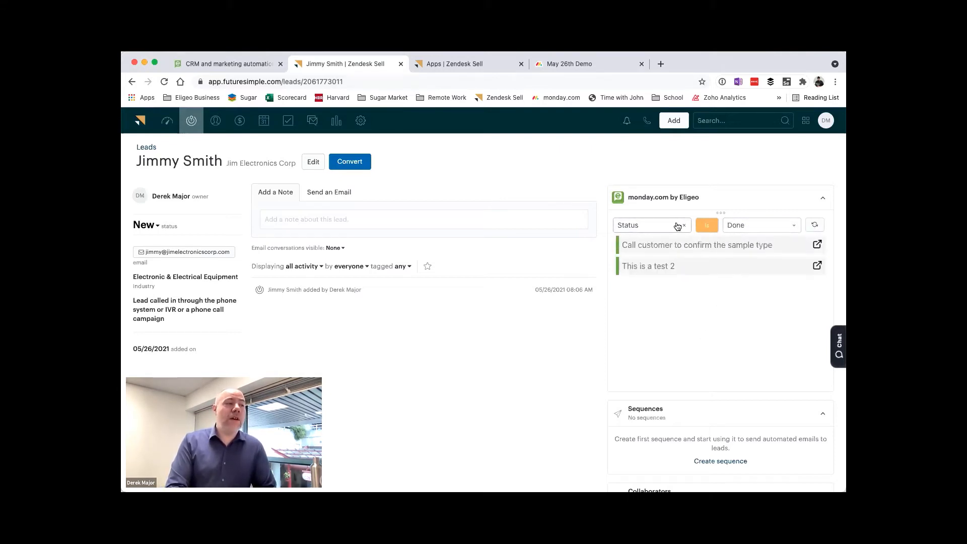
Step: Filter the widget's items by the status Stuck, followed by the status Working on it
left_click(741, 229)
left_click(743, 258)
left_click(815, 225)
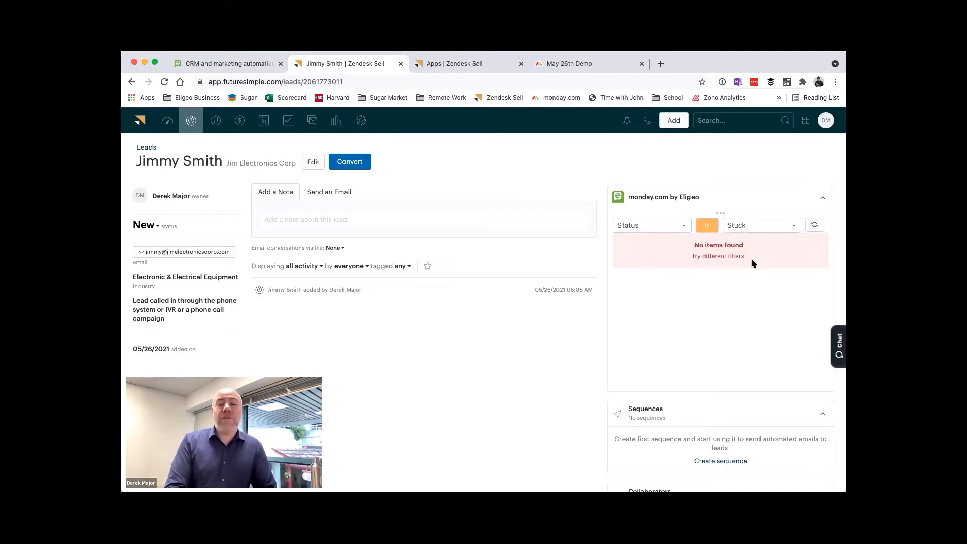
left_click(751, 226)
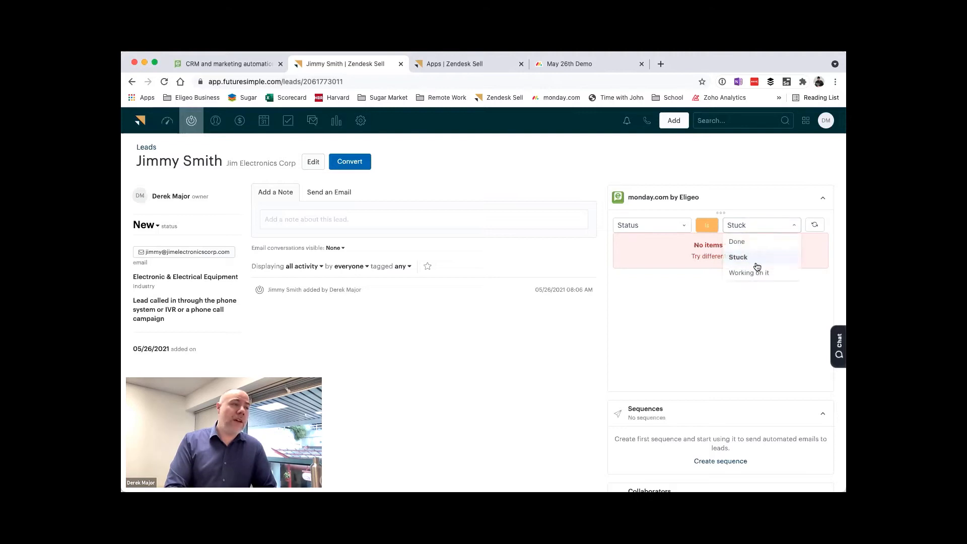
left_click(759, 273)
left_click(821, 225)
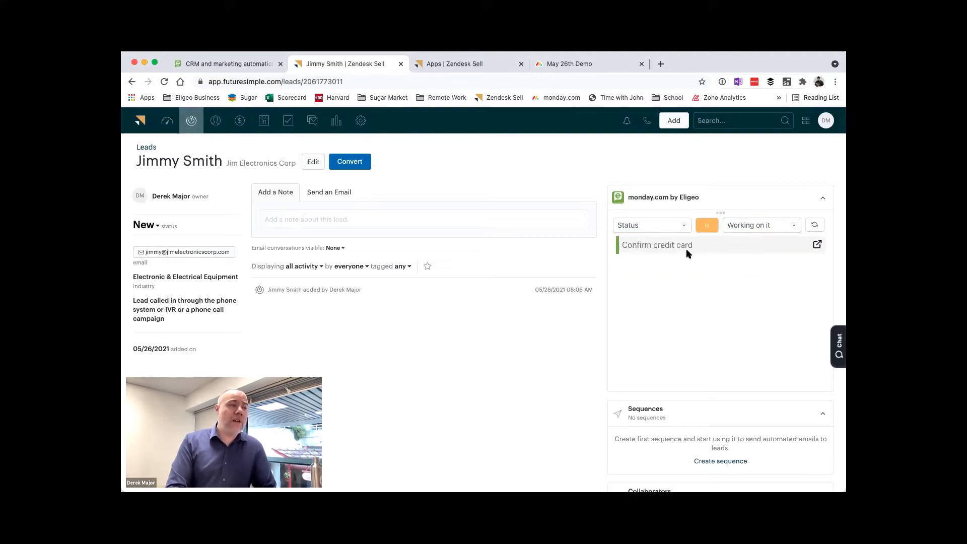
Step: Open the Confirm credit card item in monday.com, post the update "Hey just wanted to check in on this" and close the item
left_click(818, 245)
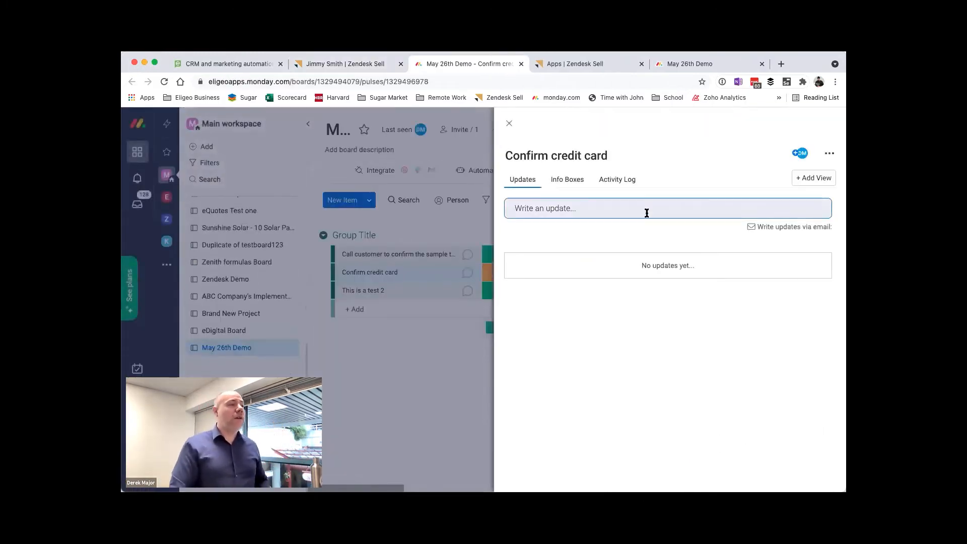
left_click(649, 212)
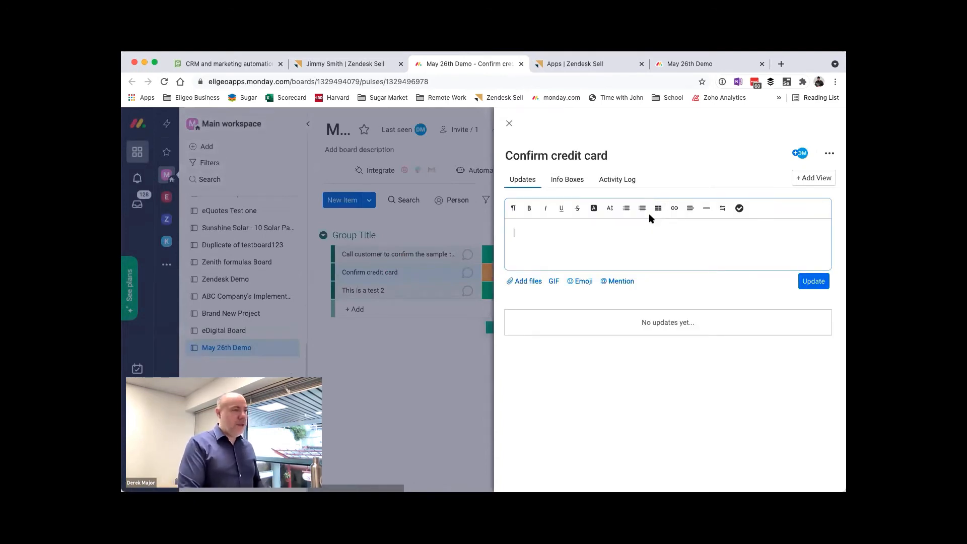
type("Hey just wan")
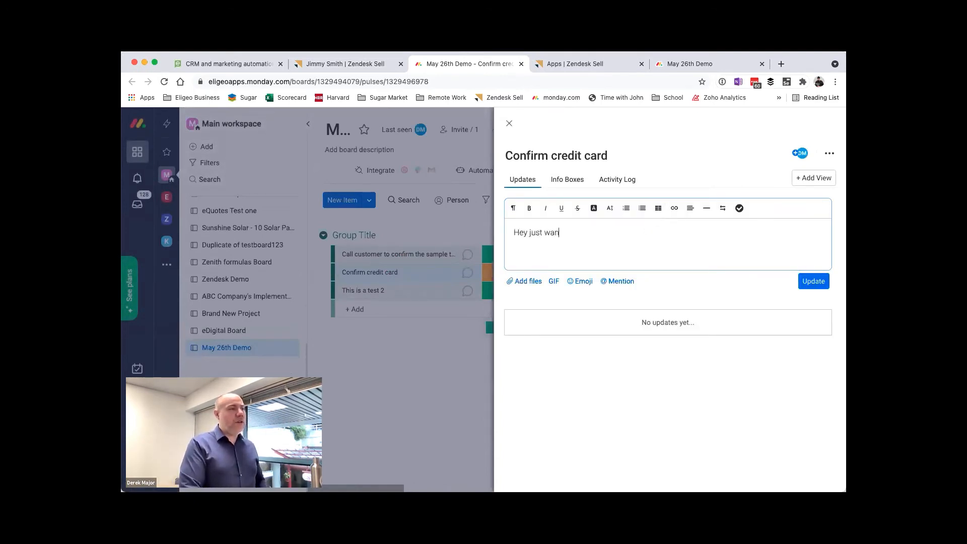
type("ted to check in on this")
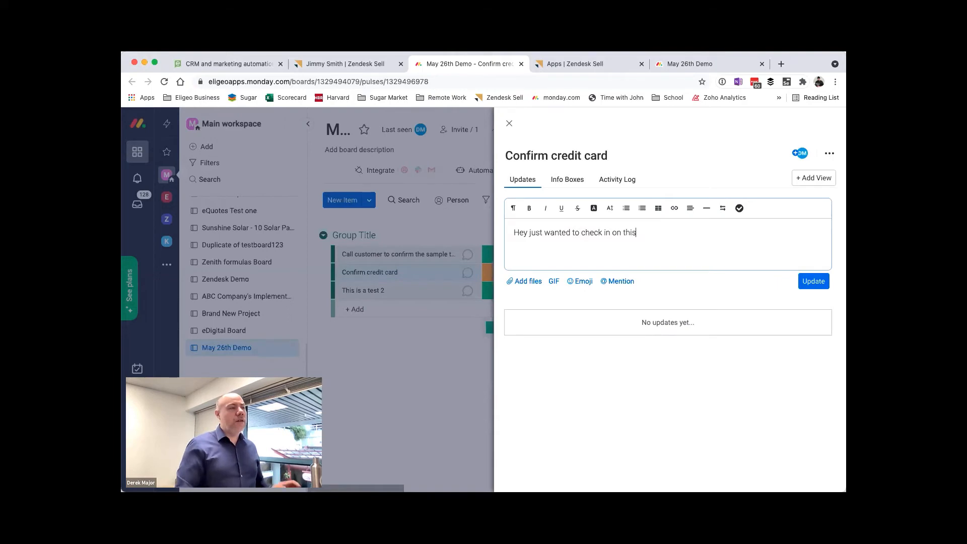
left_click(806, 281)
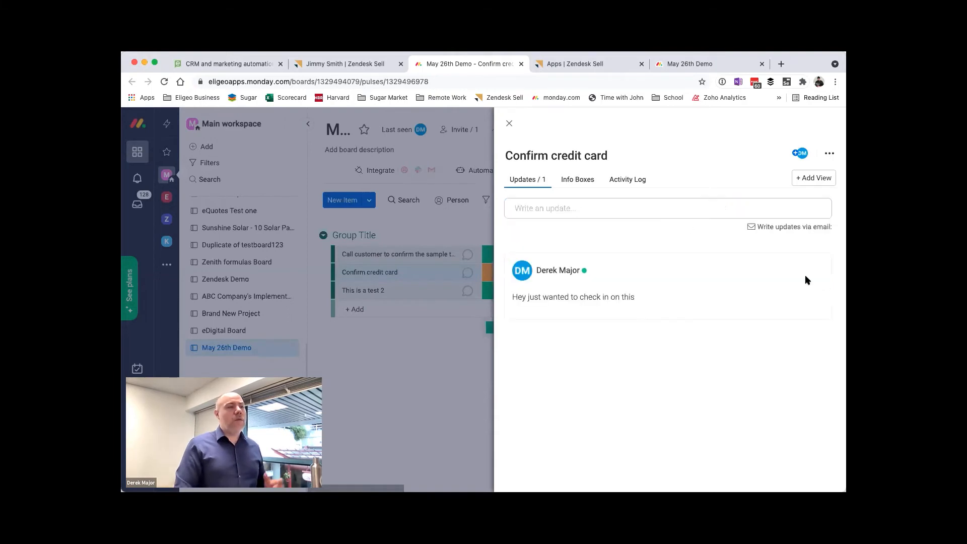
left_click(509, 123)
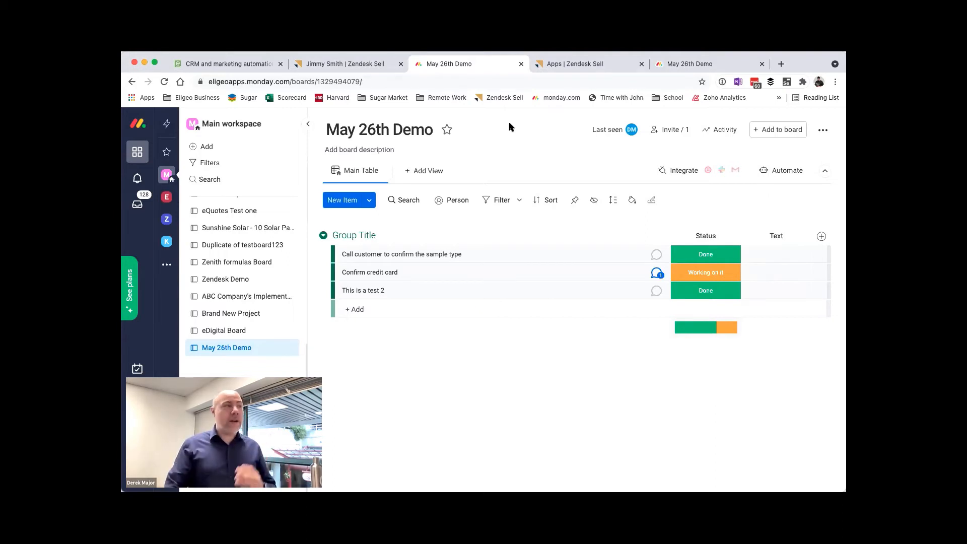
Step: Return to the lead in Zendesk Sell and review the column and value filter options in the monday.com widget
left_click(379, 65)
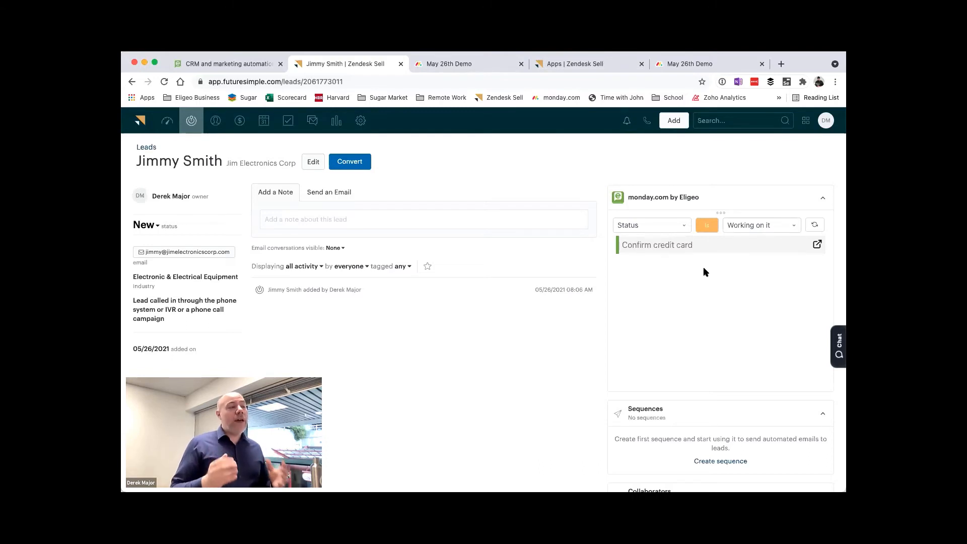
left_click(776, 227)
left_click(680, 252)
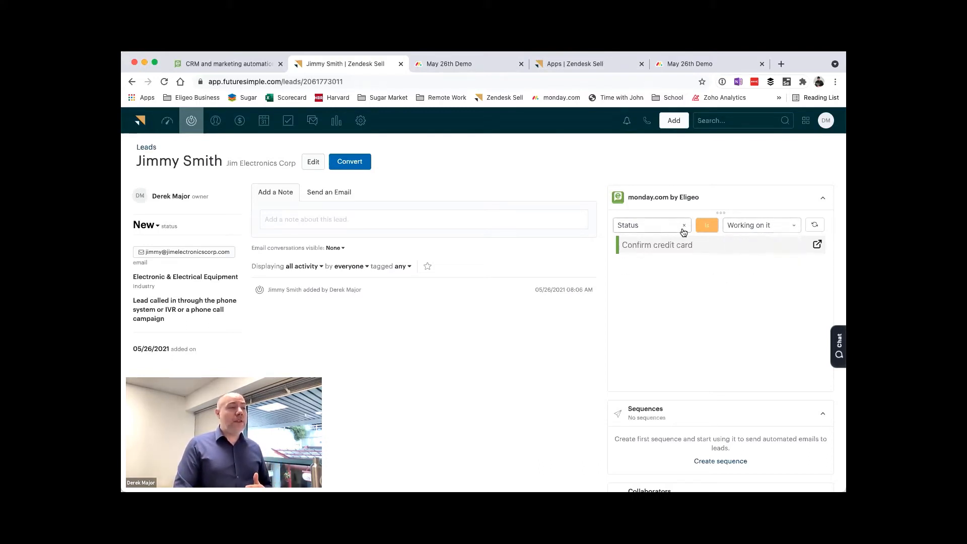
left_click(682, 229)
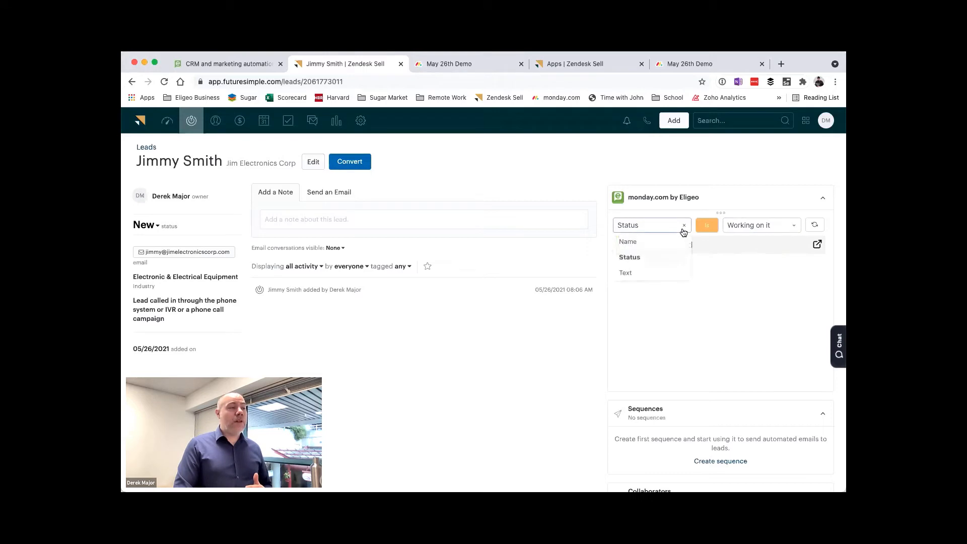
left_click(815, 224)
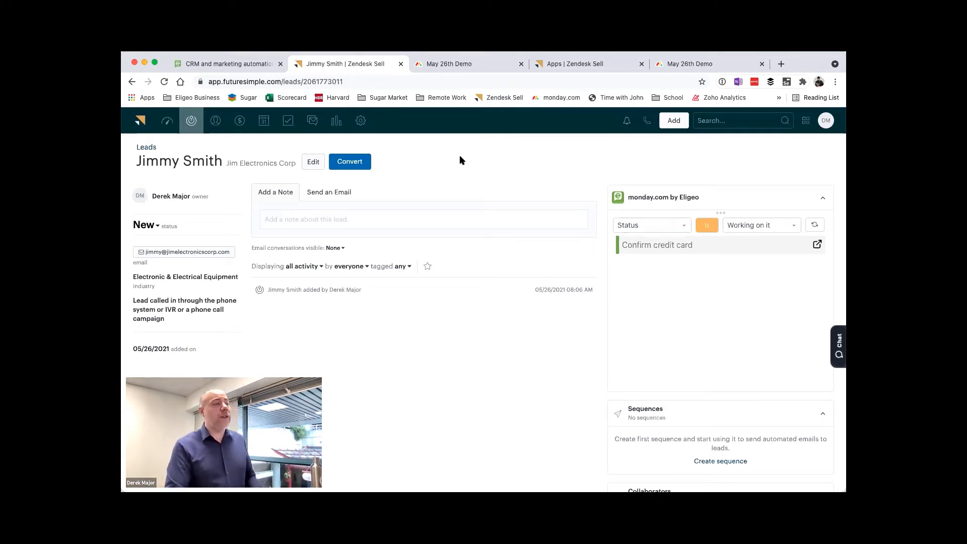
Step: Convert the lead with a deal named Jim Electronics Corp and open the resulting deal
left_click(350, 162)
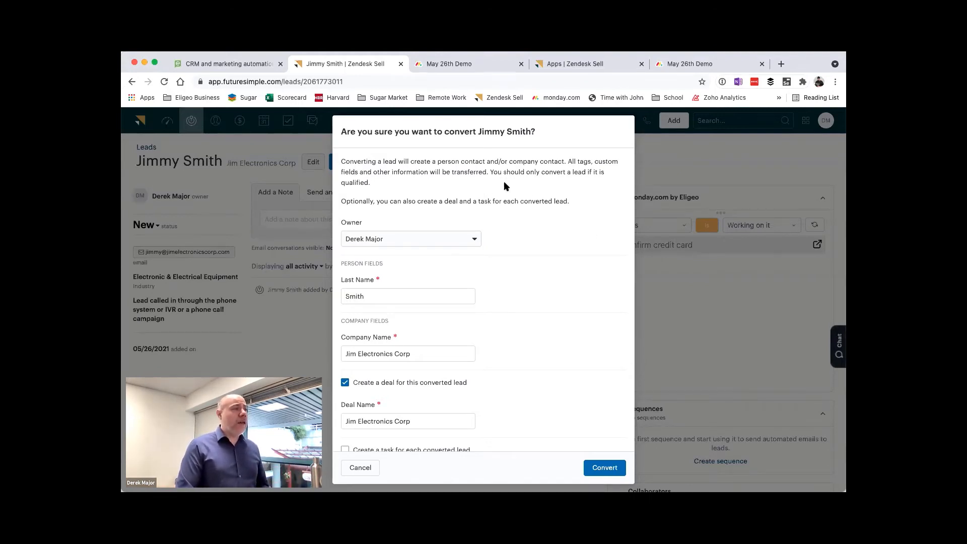
scroll(503, 181, "down", 1)
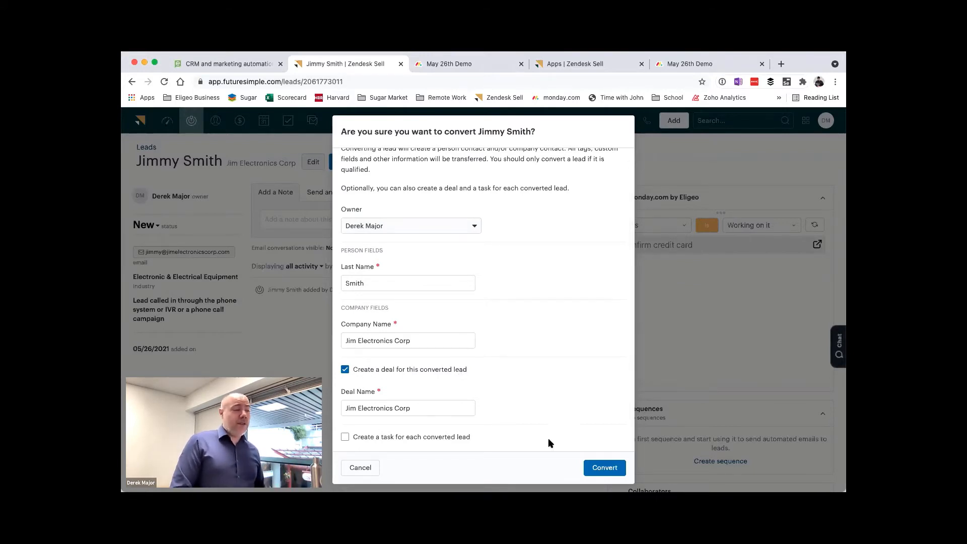
left_click(606, 469)
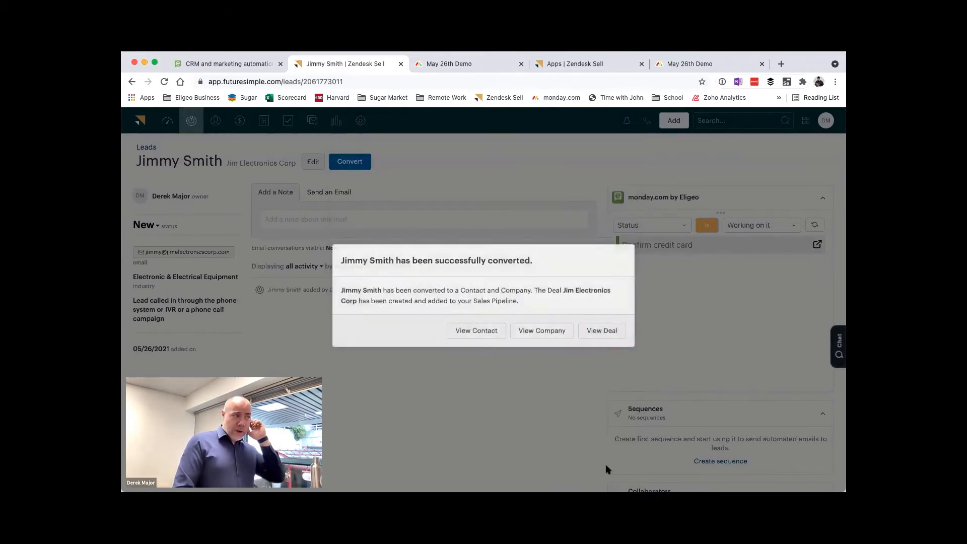
left_click(589, 334)
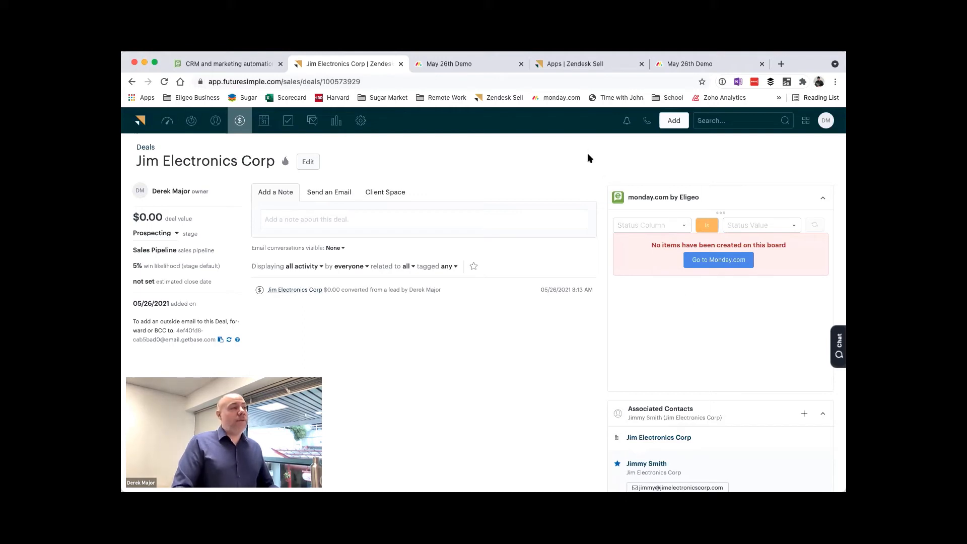
Step: Close the leftover browser pages for the Apps settings and the two May 26th Demo boards
left_click(641, 64)
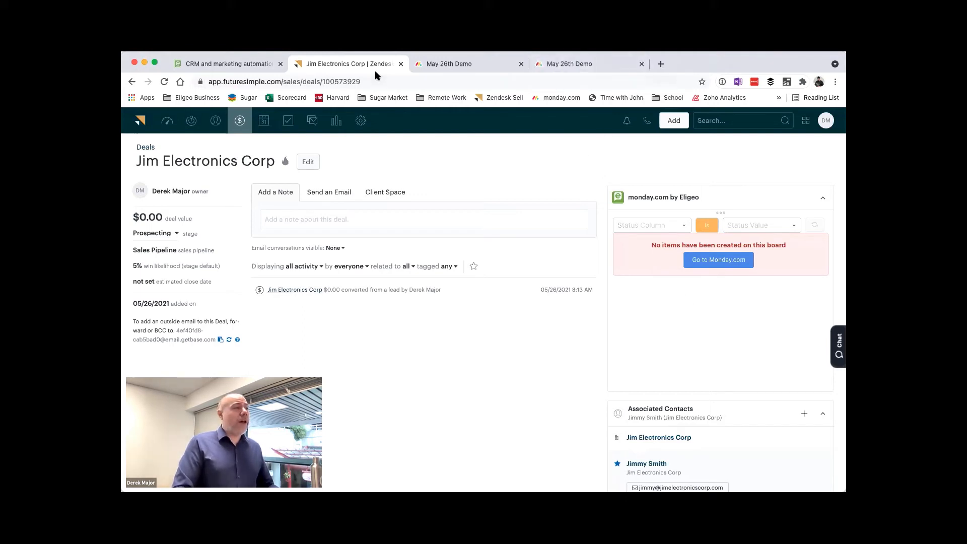
left_click(524, 64)
left_click(523, 64)
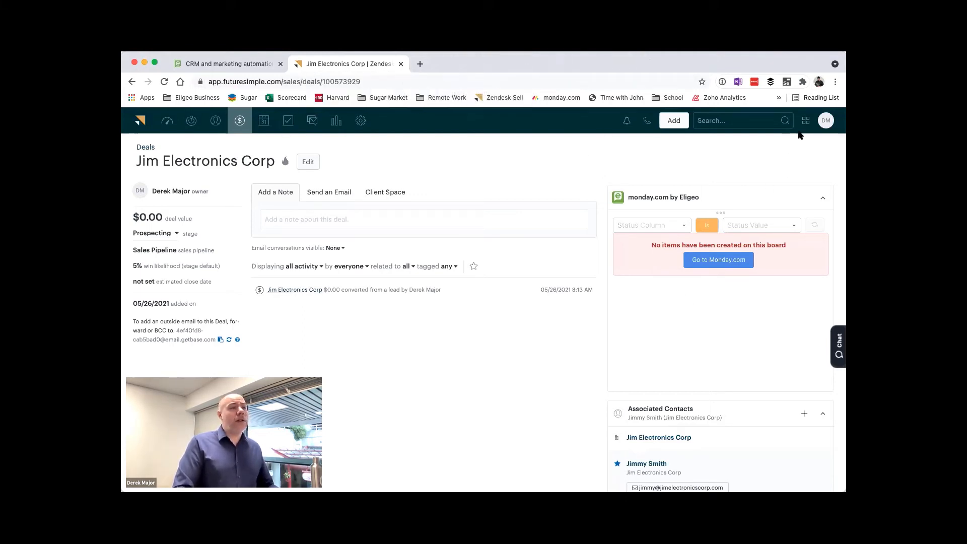
Step: Open the Zendesk Sell settings in a separate browser tab, keeping the deal open
left_click(826, 121)
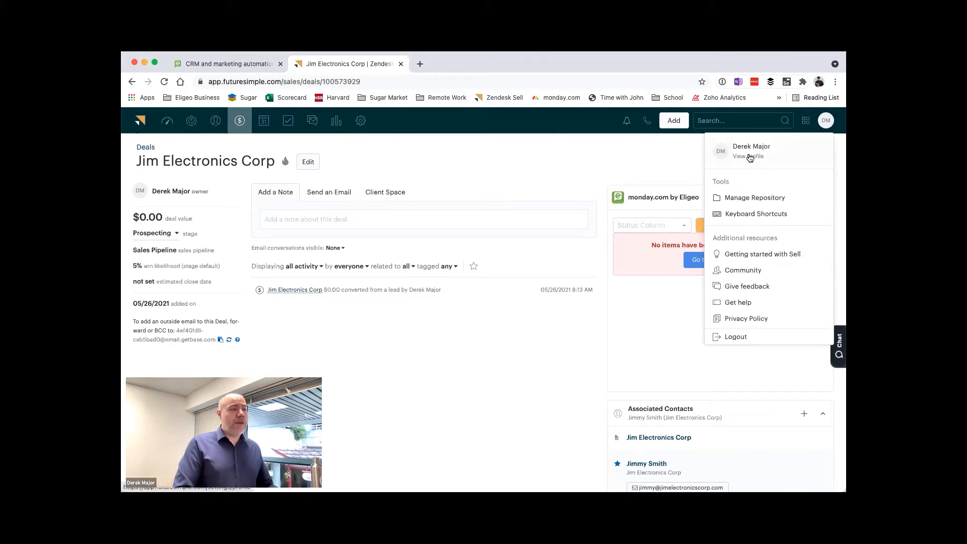
left_click(606, 155)
right_click(360, 121)
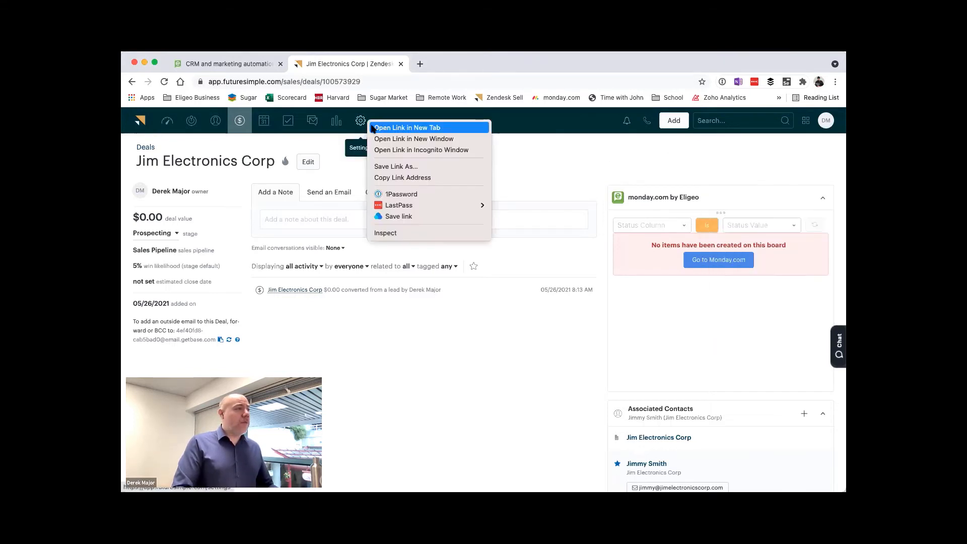
left_click(413, 127)
left_click(447, 64)
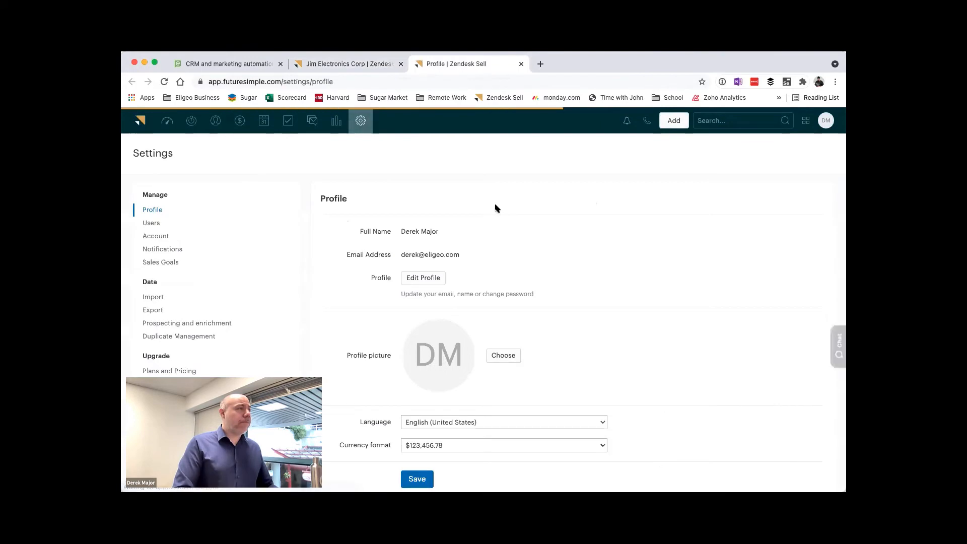
Step: Go to the Apps page within the Integrations section of the settings
scroll(210, 286, "down", 10)
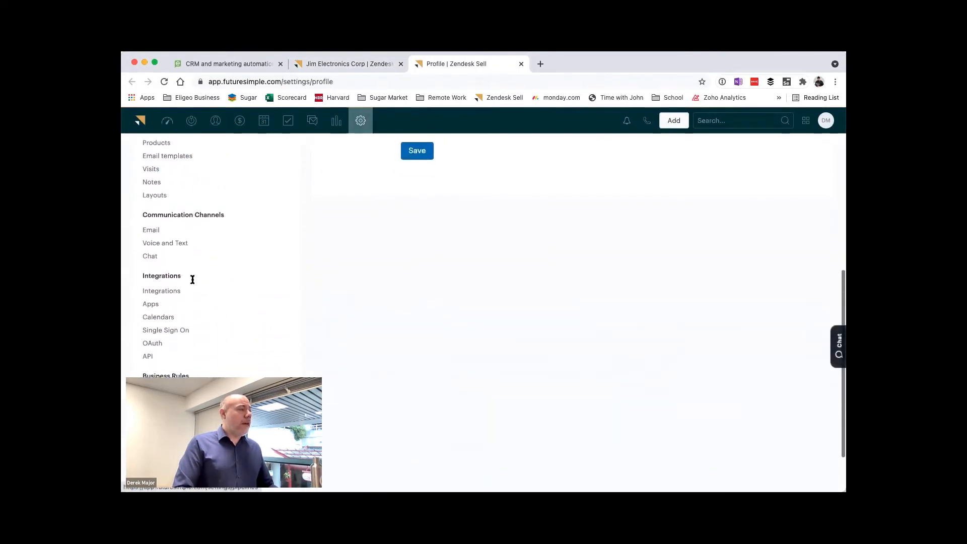
left_click(167, 286)
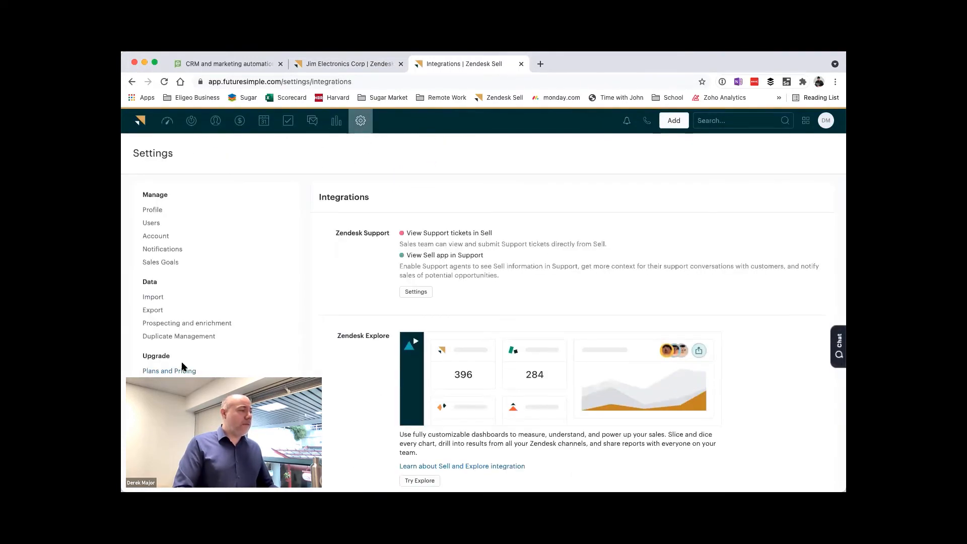
scroll(182, 372, "down", 3)
scroll(182, 376, "down", 4)
left_click(151, 396)
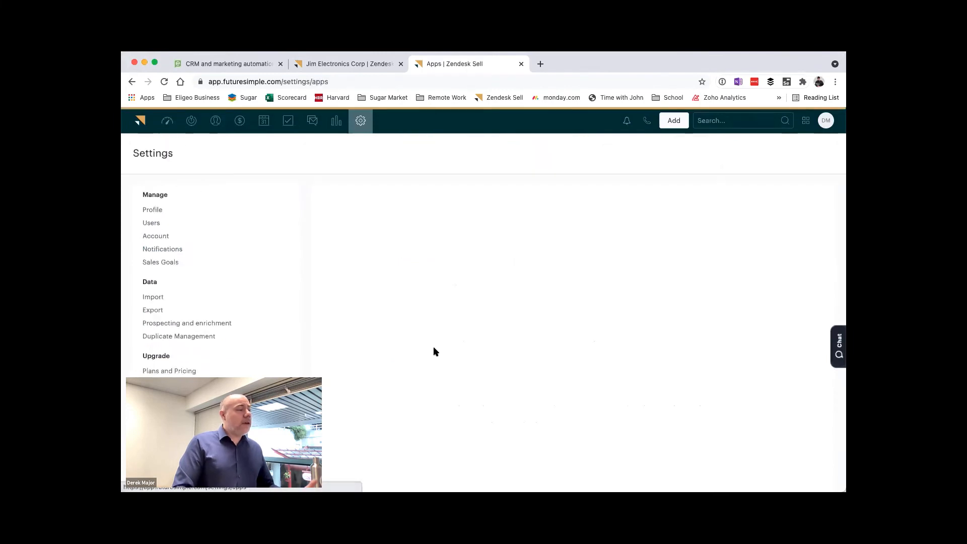
Step: Open the settings of the installed monday.com by Eligeo app and enable Use Sync Mode
scroll(383, 340, "down", 4)
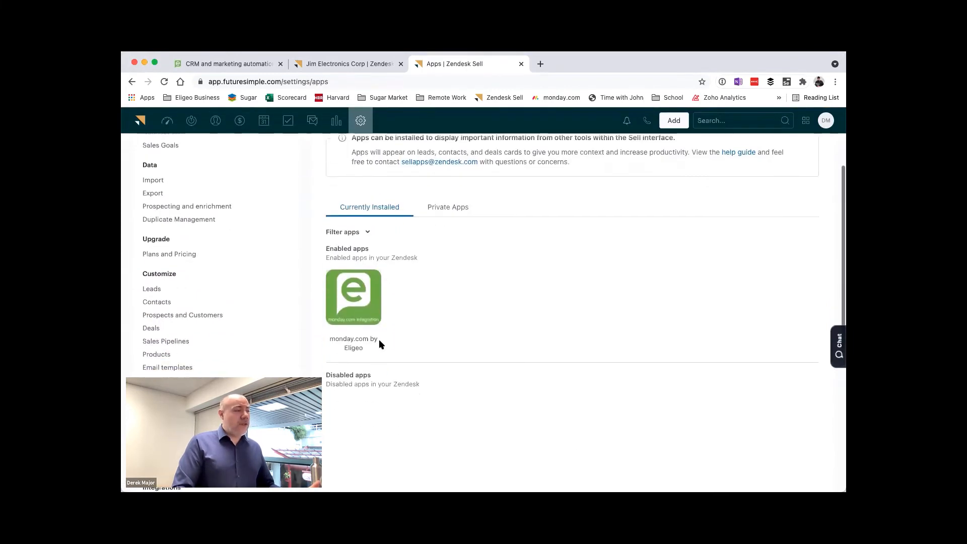
left_click(373, 317)
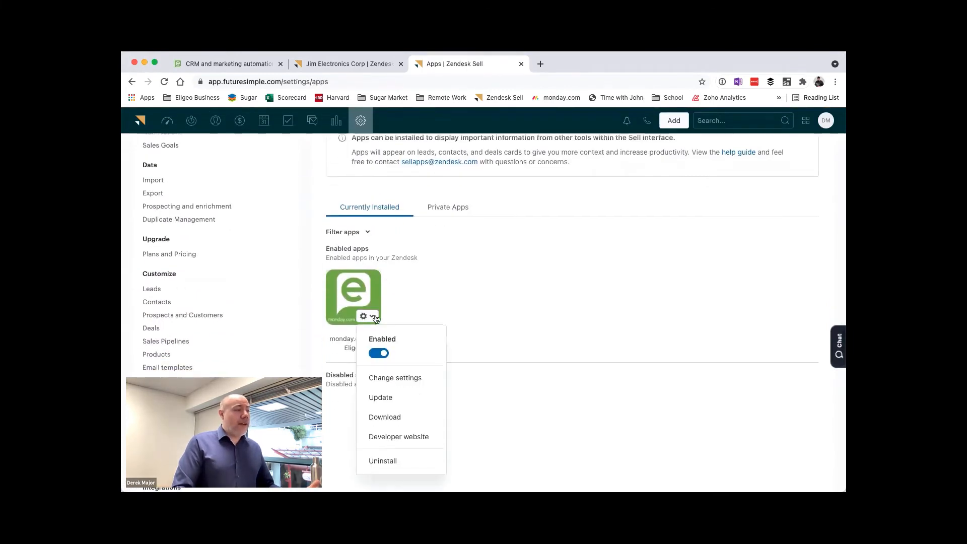
left_click(407, 381)
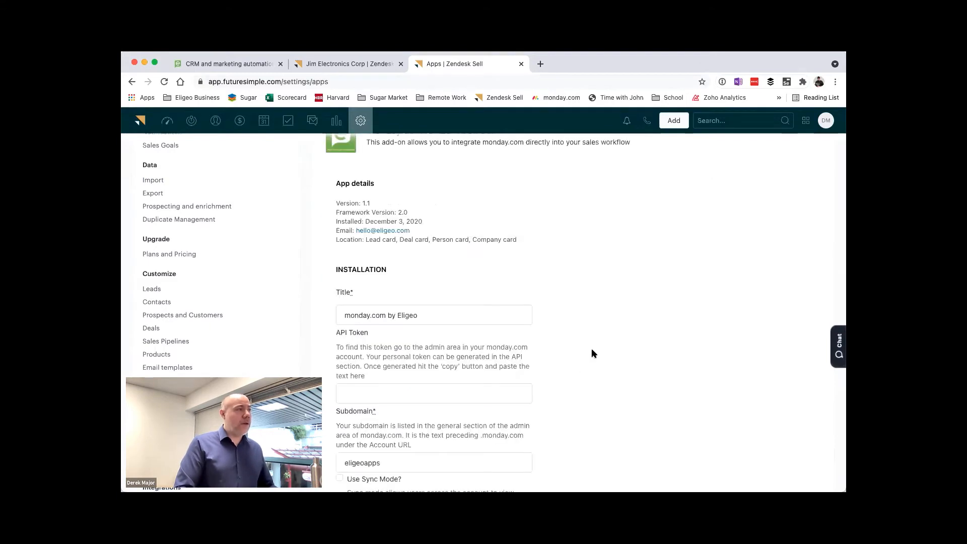
scroll(562, 309, "down", 5)
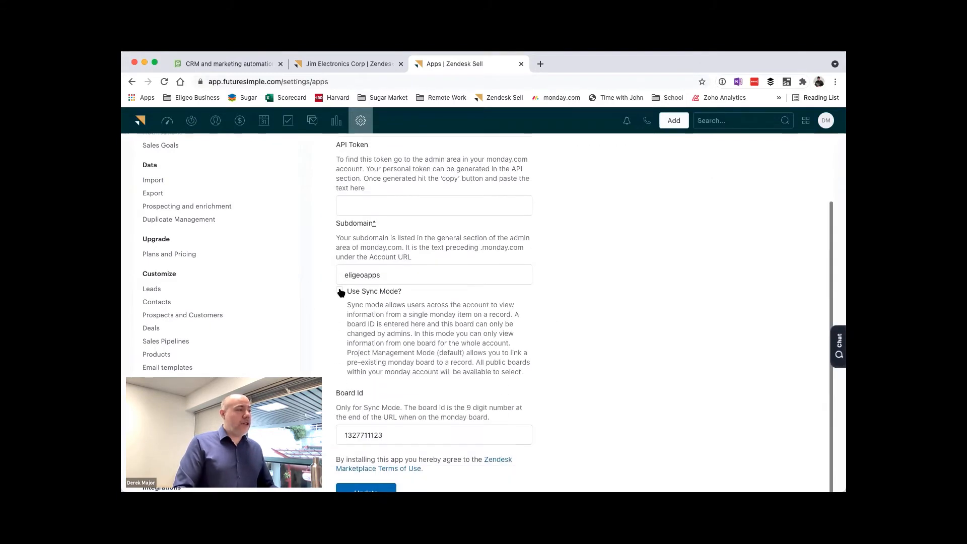
left_click(341, 291)
left_click(351, 435)
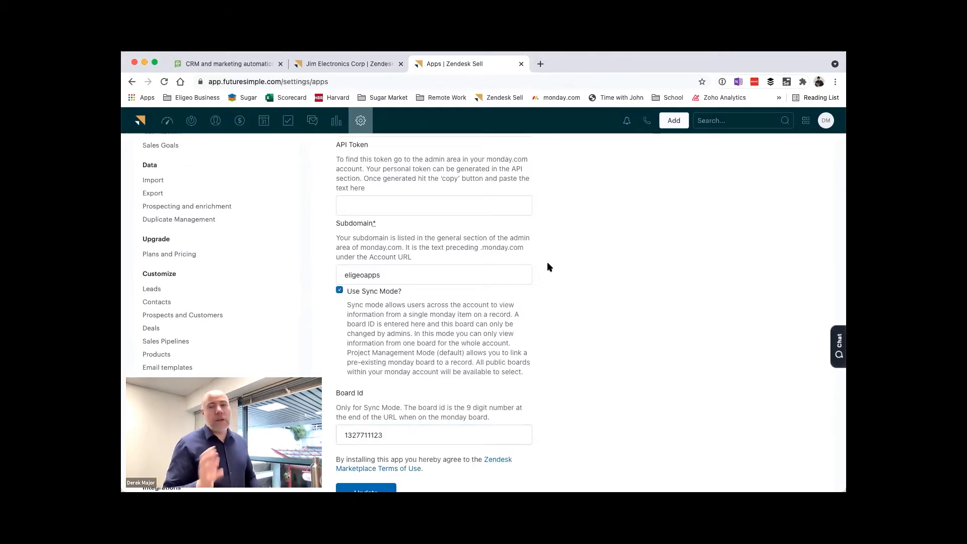
Step: Switch to monday.com by opening the eligeoapps account in a new tab and show the Main workspace boards
left_click(541, 64)
type("eligeoapps")
key("Return")
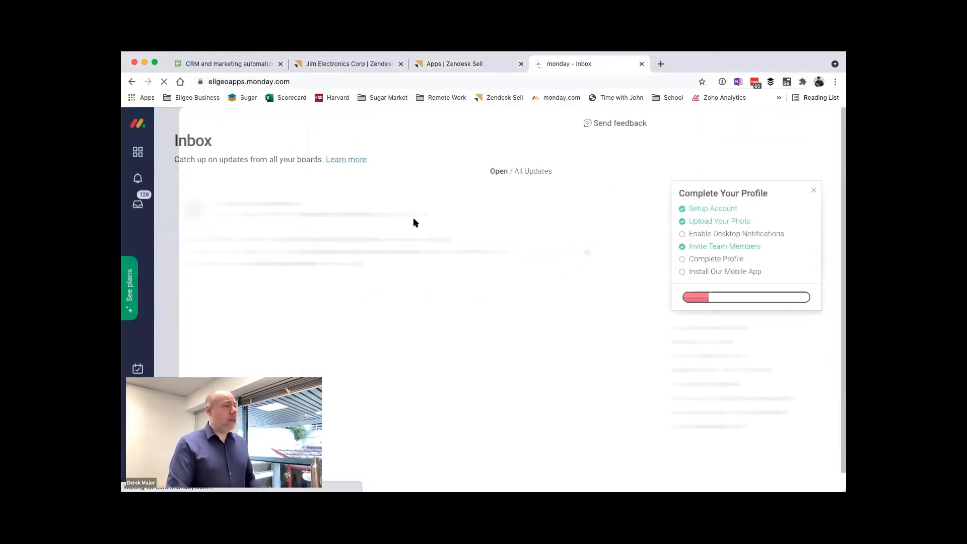
left_click(138, 151)
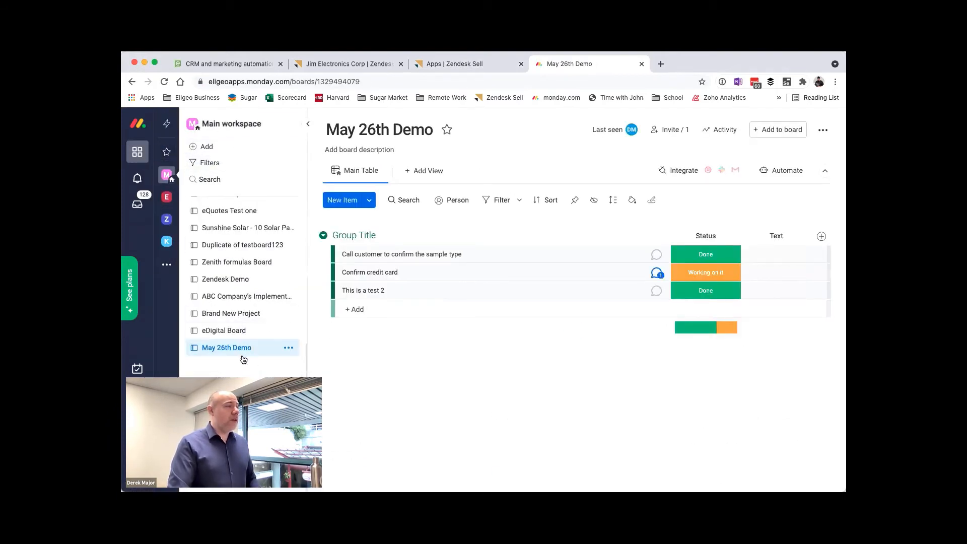
Step: Create a Main board for managing items named May 26th Demo Sync Board
left_click(257, 148)
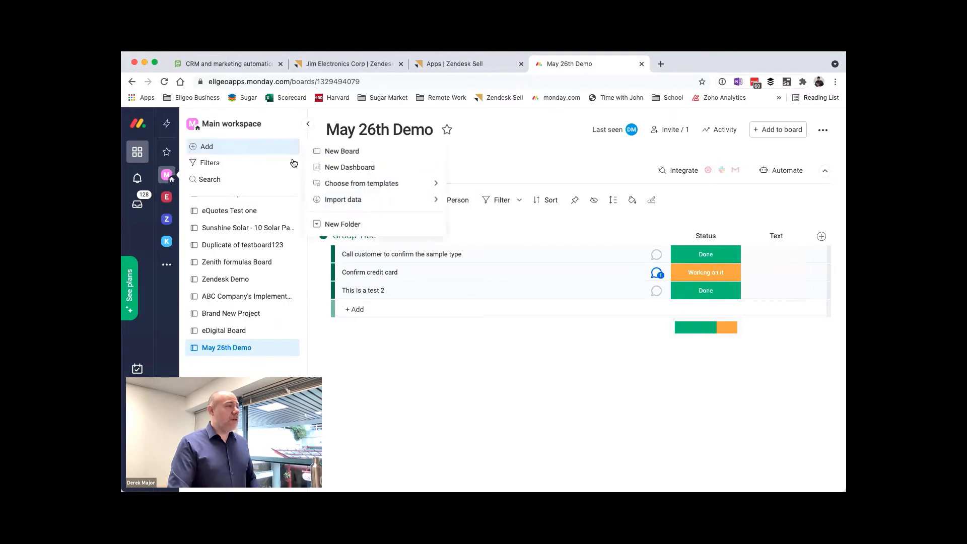
left_click(343, 152)
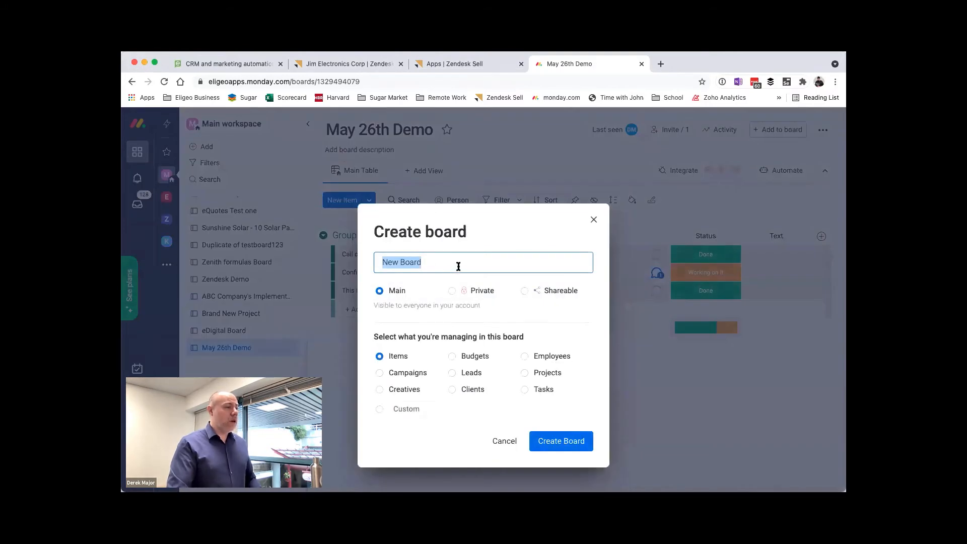
type("May 7")
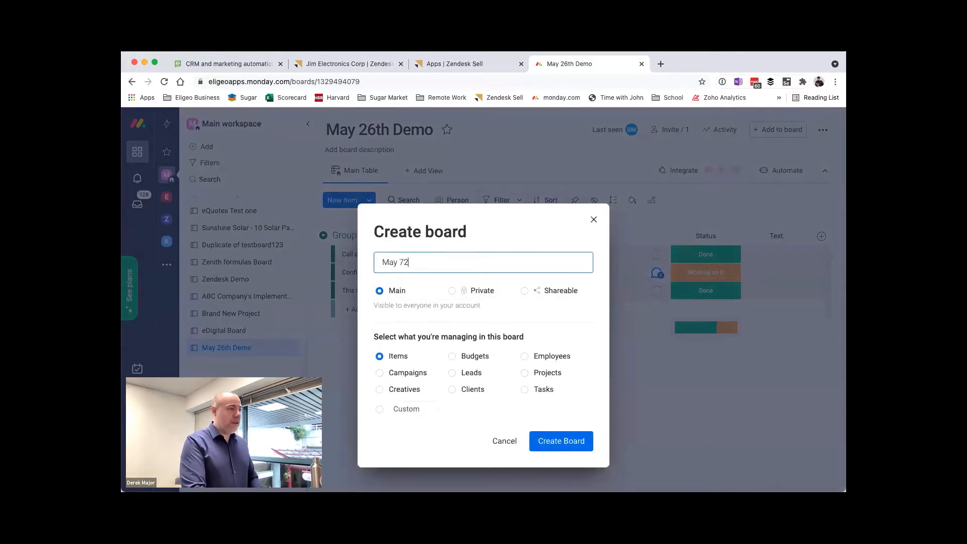
key("BackSpace")
type("26th D")
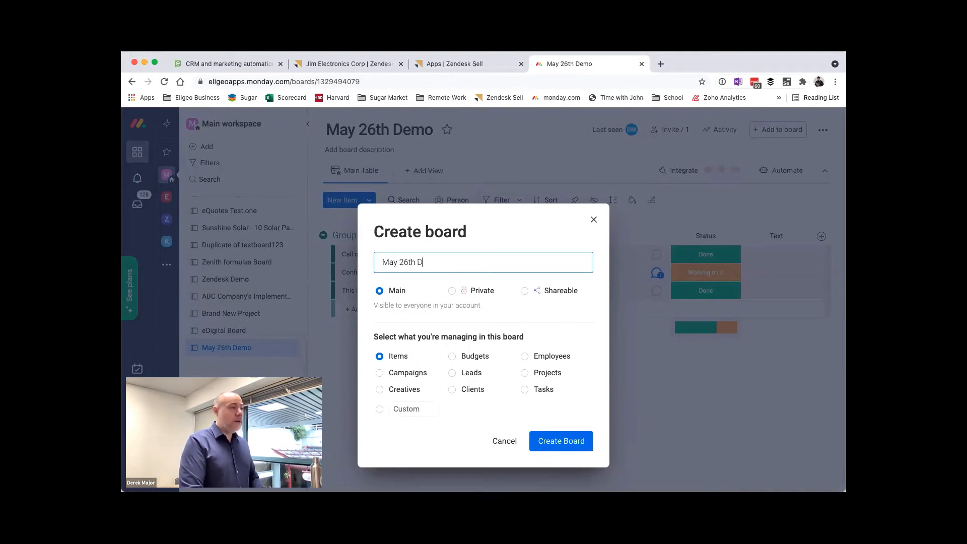
type("emo Sync Board")
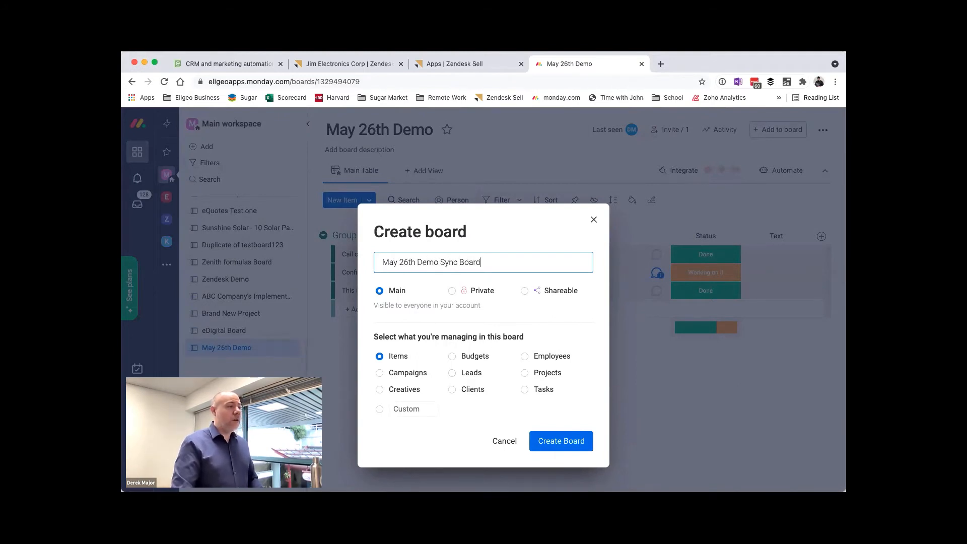
left_click(549, 436)
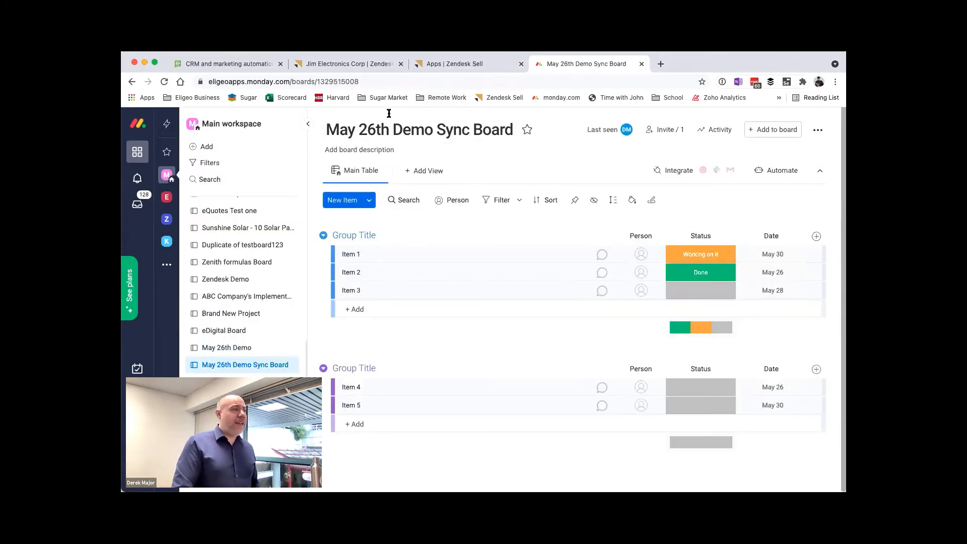
double_click(349, 82)
key("super+c")
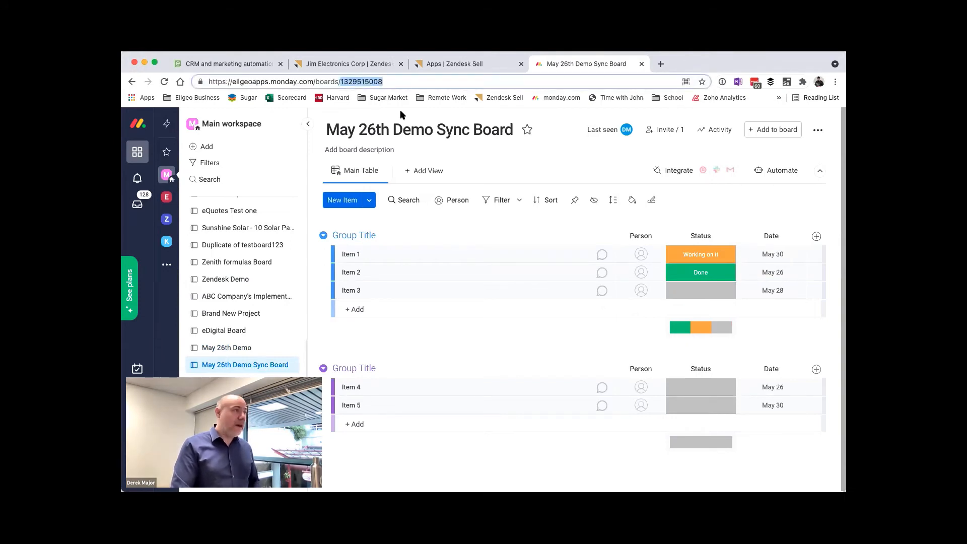
left_click(453, 64)
double_click(364, 435)
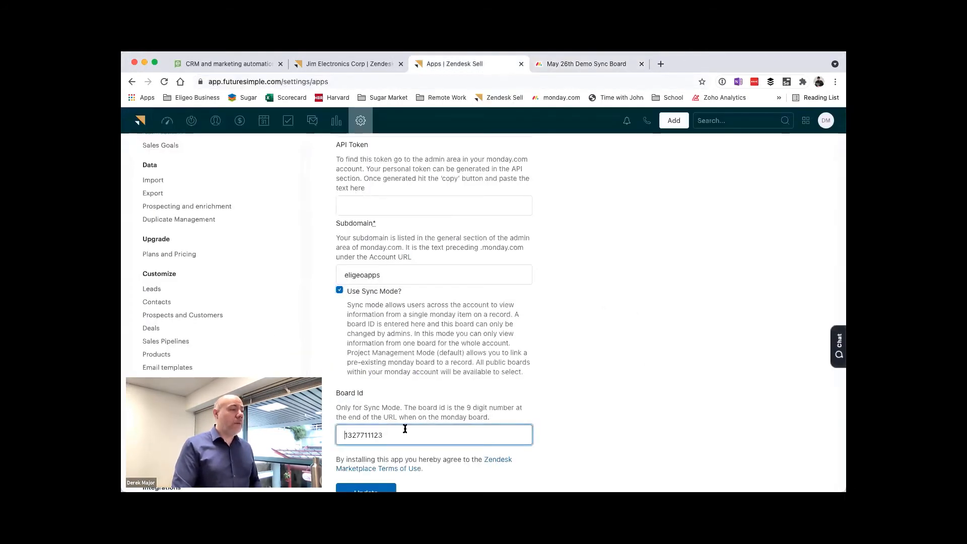
key("super+v")
scroll(453, 426, "down", 5)
left_click(373, 360)
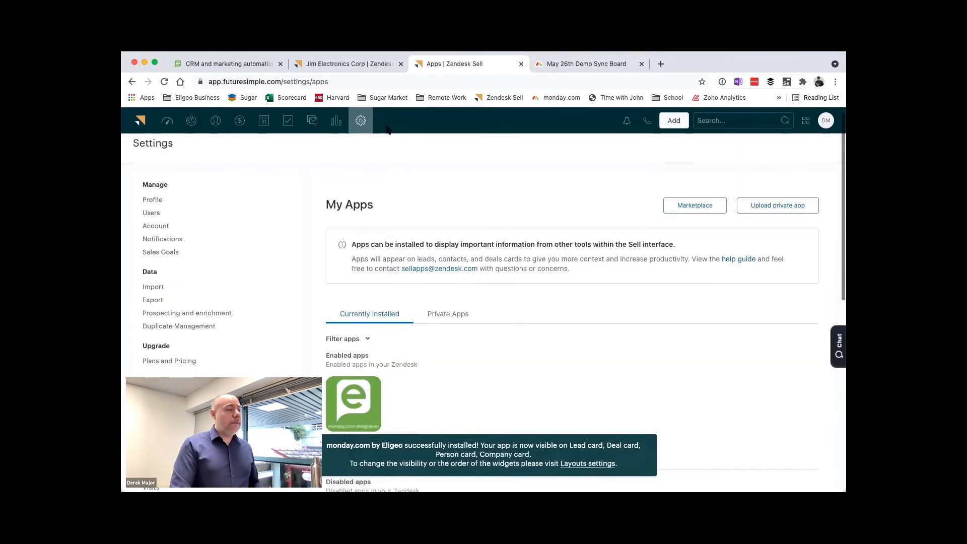
Step: Return to the Jim Electronics Corp deal, reload it and collapse the monday.com by Eligeo widget
left_click(347, 64)
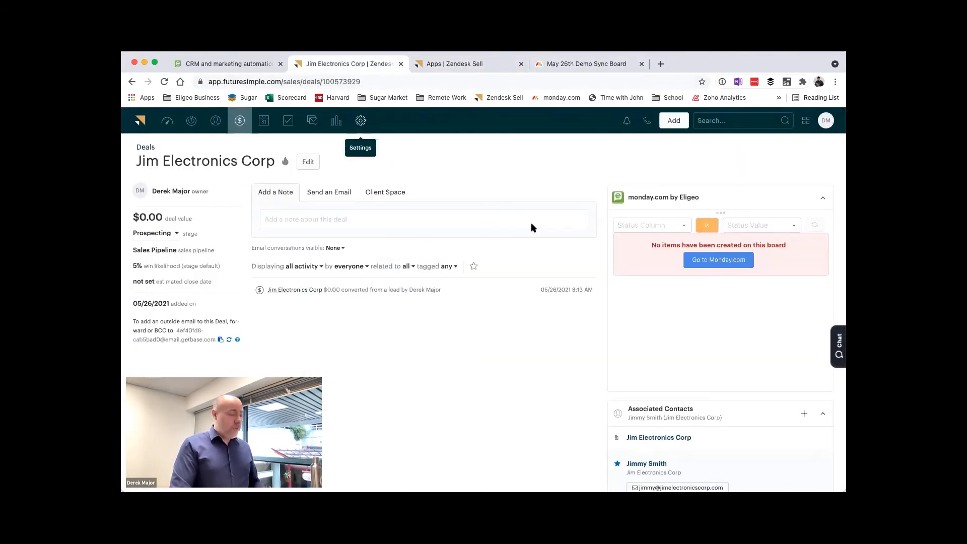
key("super+r")
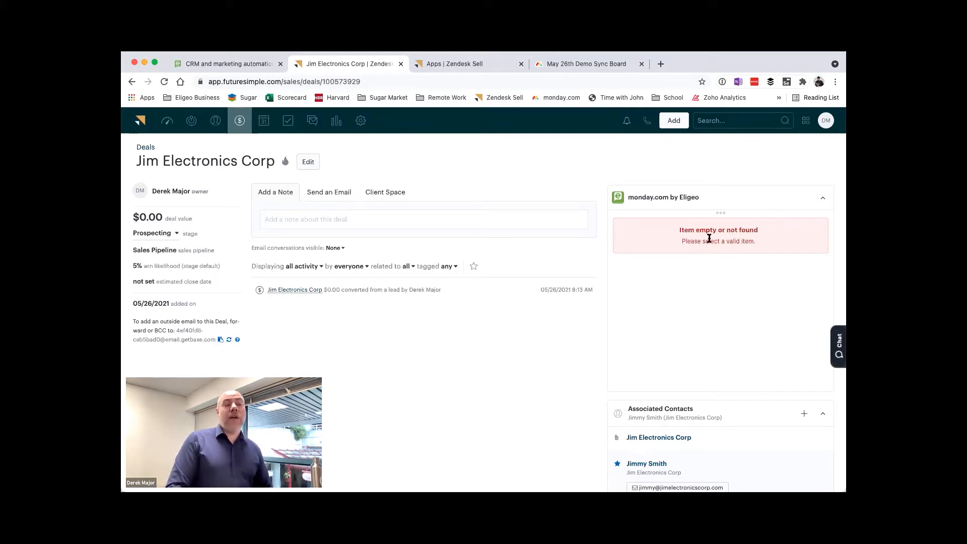
left_click(823, 198)
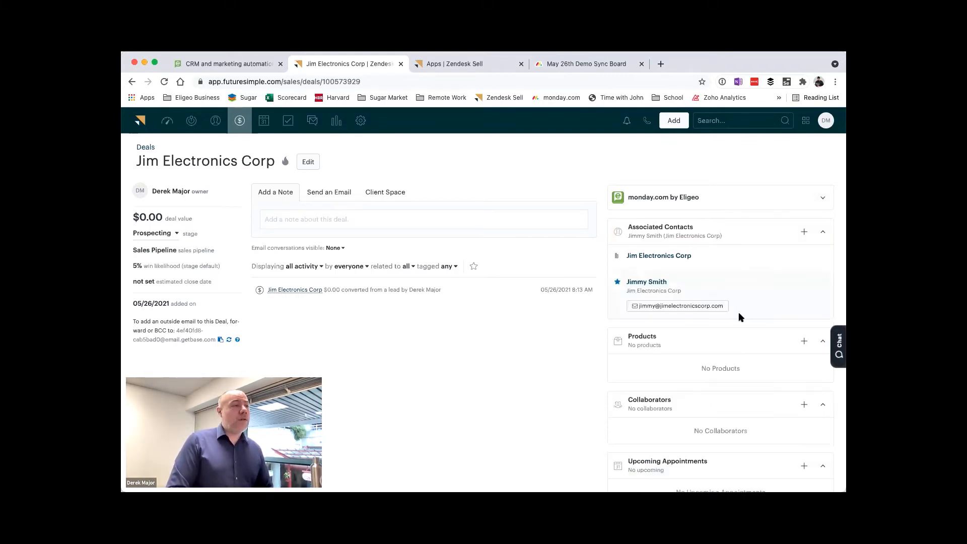
Step: Save a note on the deal saying to talk to the contact, who wants 1000 widgets quoted and sent
left_click(328, 220)
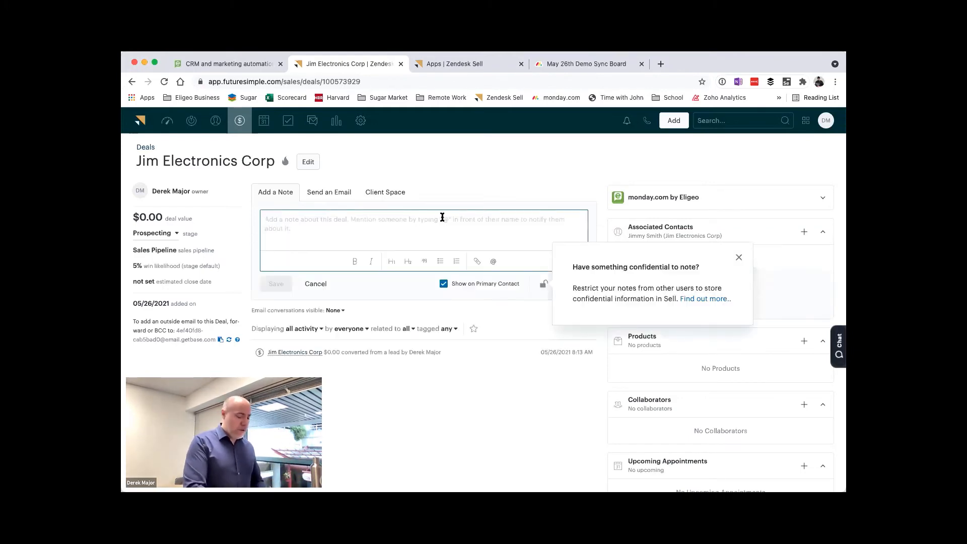
type("Talkt O")
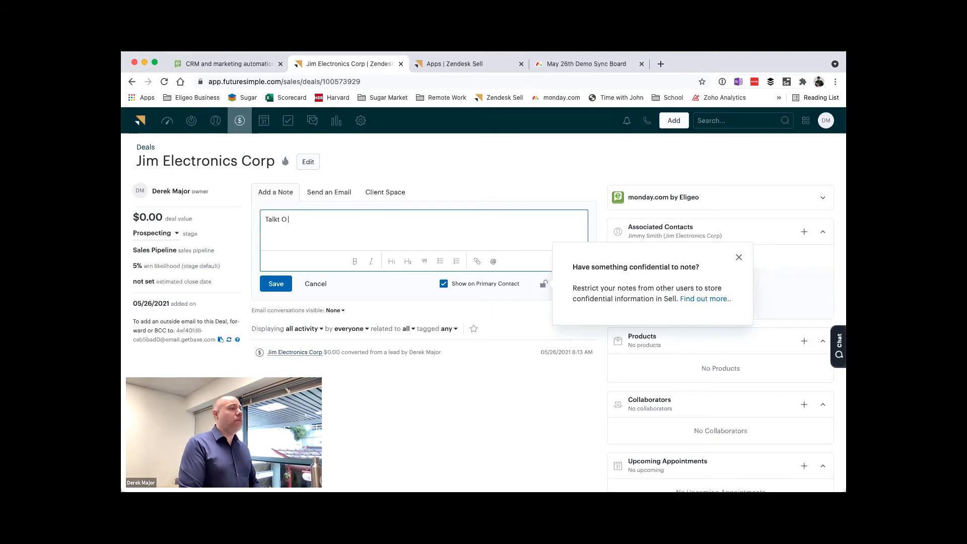
type(" Jim")
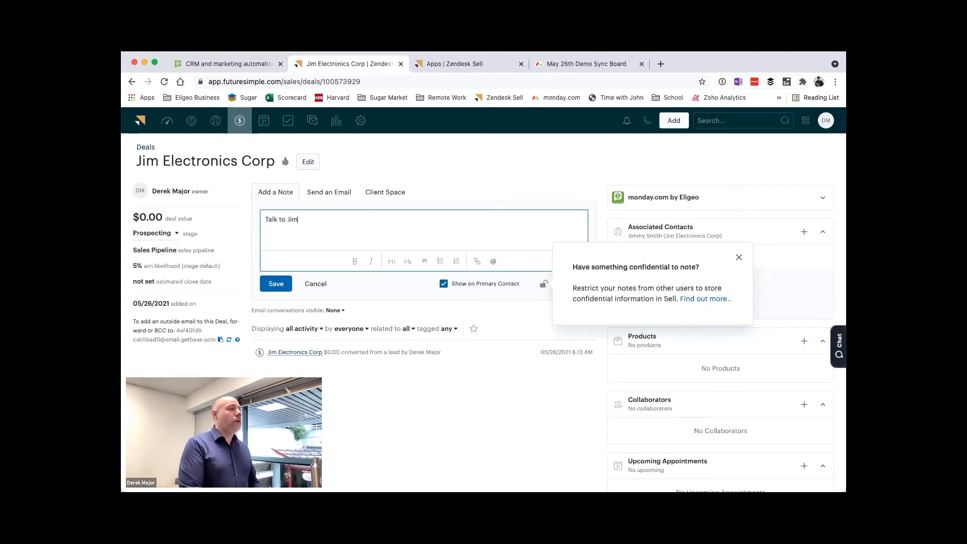
type(", he wants 1000 widge")
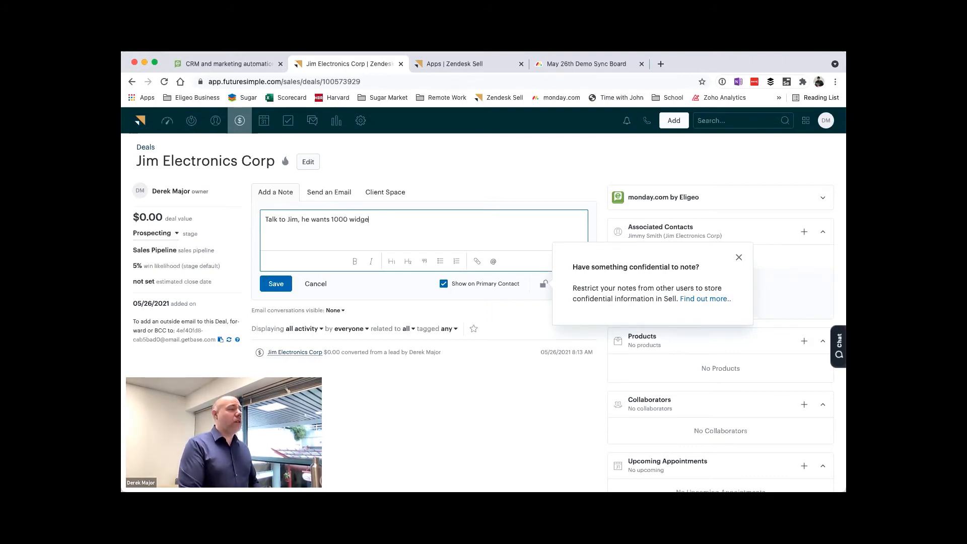
type("ts quoted and sent.")
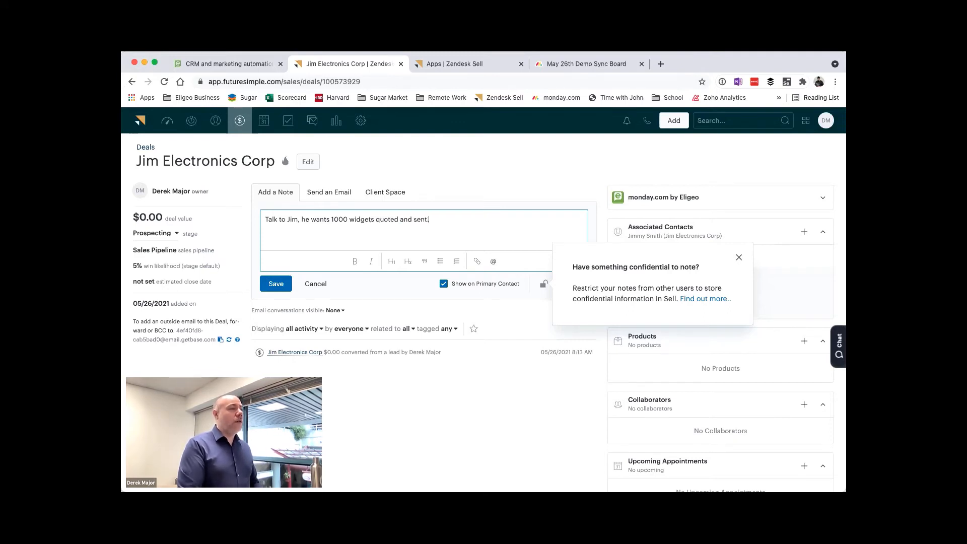
right_click(440, 210)
left_click(276, 284)
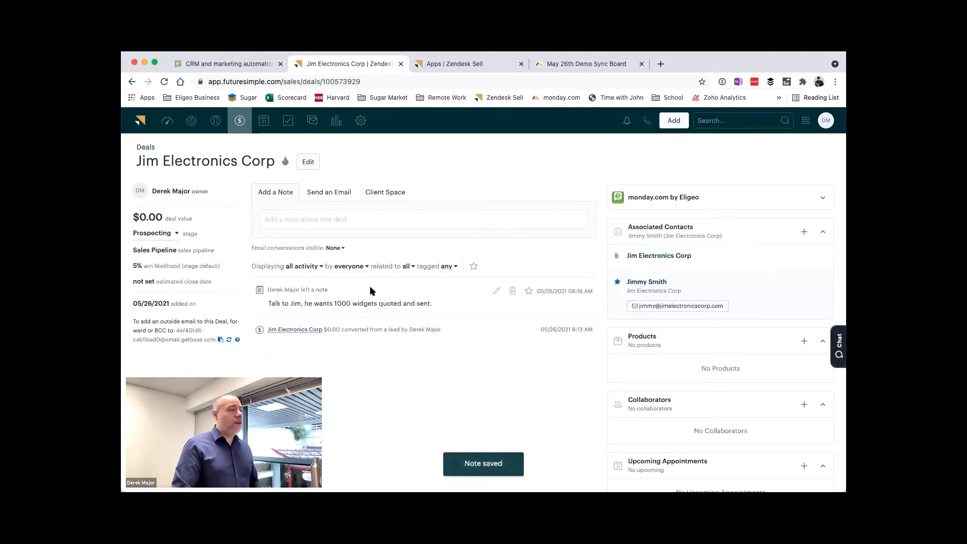
Step: Change the deal's stage to Qualified
left_click(152, 233)
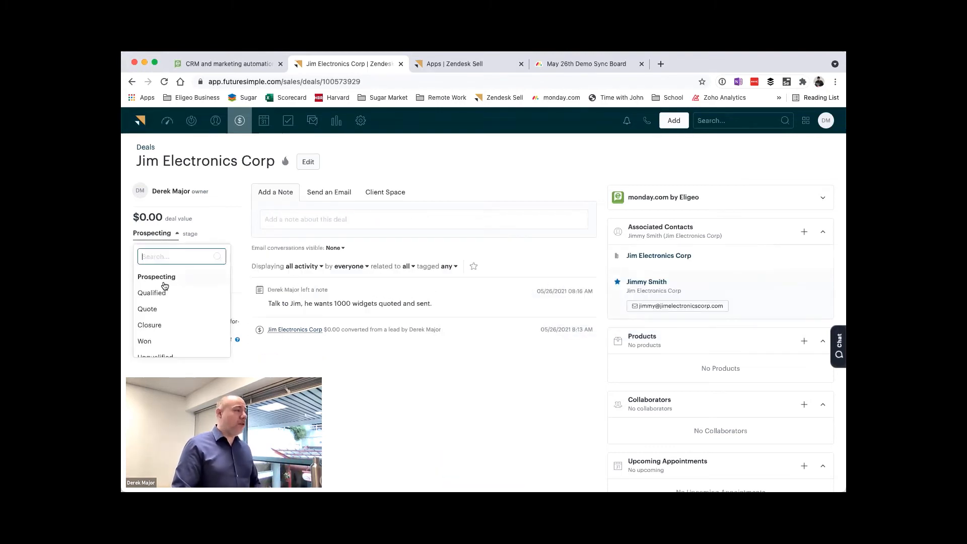
left_click(159, 298)
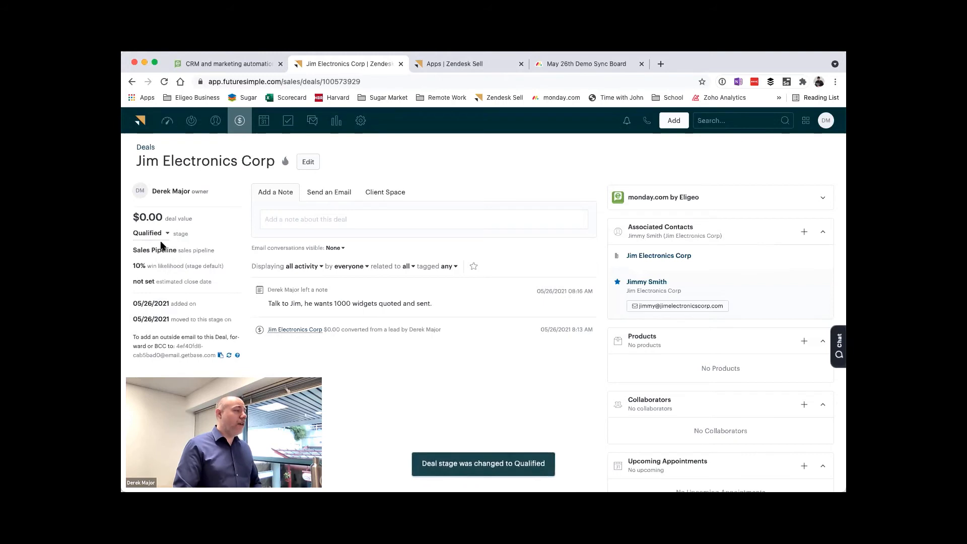
Step: Change the Jim Electronics Corp deal's stage to Quote and set its estimated close date to 05/31/2021
left_click(164, 245)
scroll(172, 305, "down", 1)
left_click(171, 288)
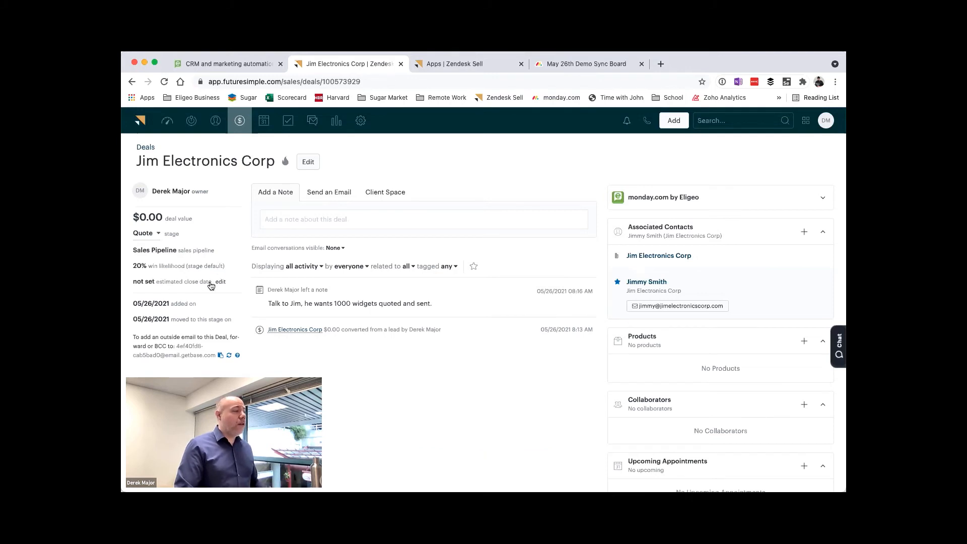
left_click(217, 285)
left_click(252, 362)
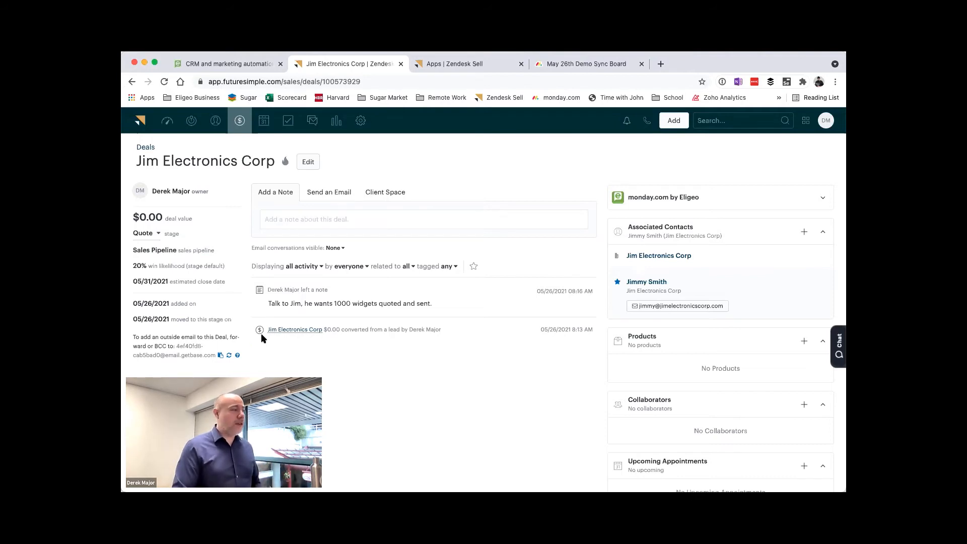
Step: Change the Jim Electronics Corp deal's stage to Won
left_click(155, 235)
left_click(391, 382)
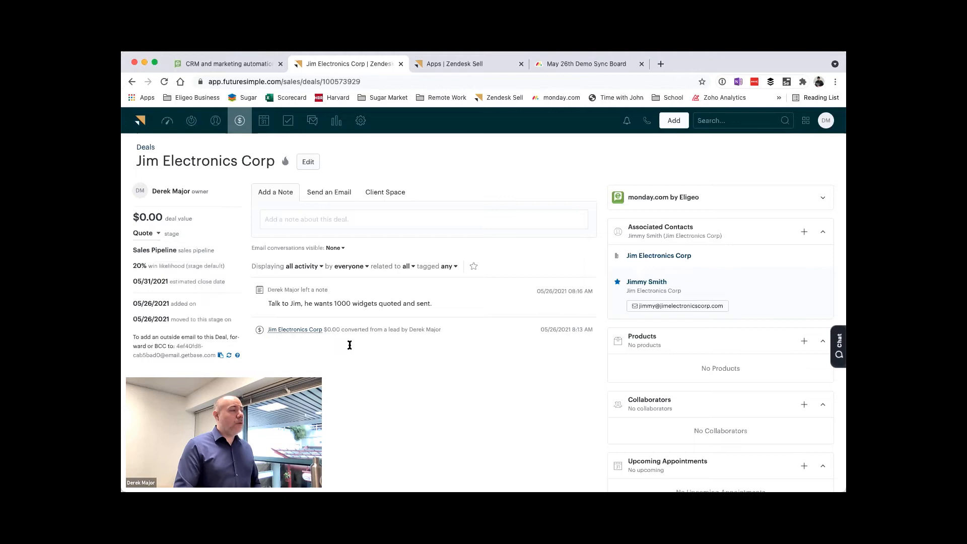
left_click(144, 233)
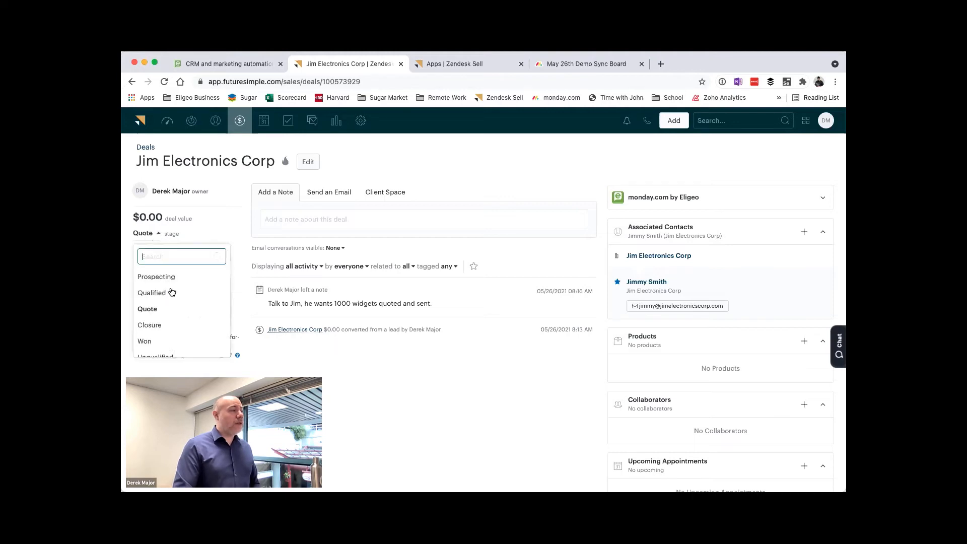
left_click(170, 342)
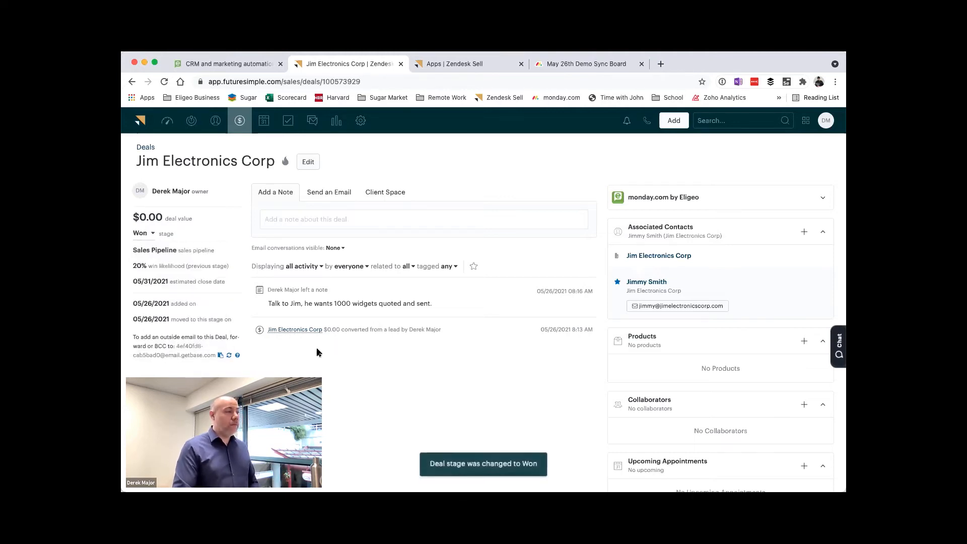
Step: Save the deal note "Sending to operations to being order processing" and expand the monday.com by Eligeo widget
left_click(294, 223)
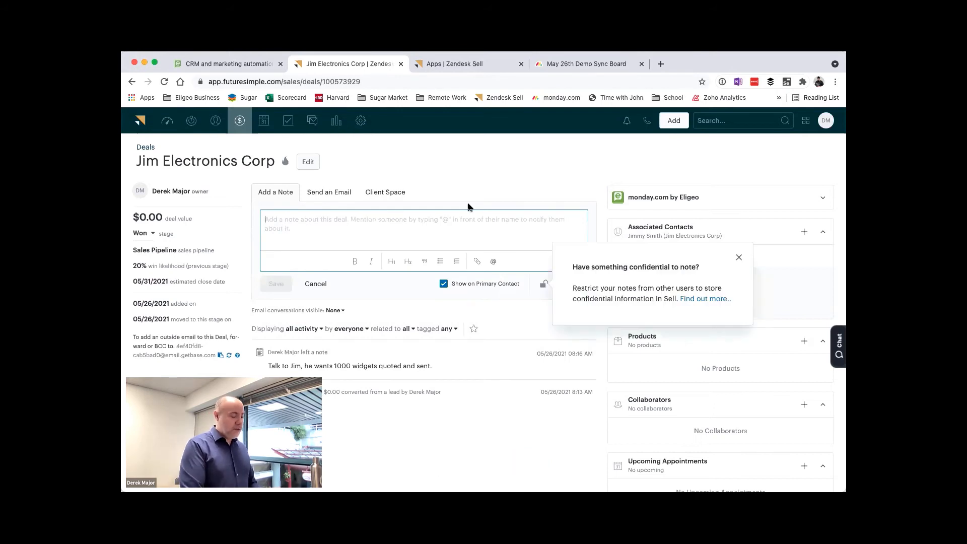
type("Sending to operato")
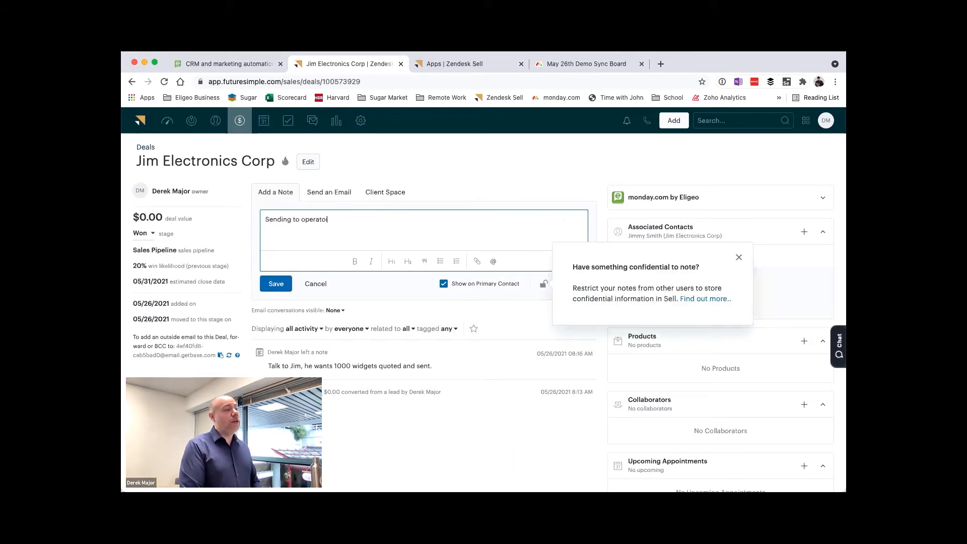
key("BackSpace")
type("ions to being")
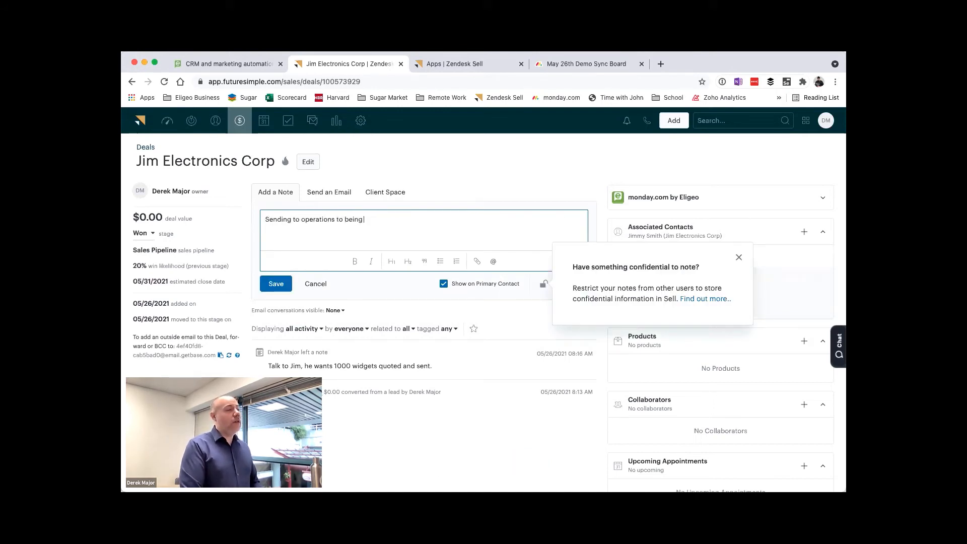
type(" order proces")
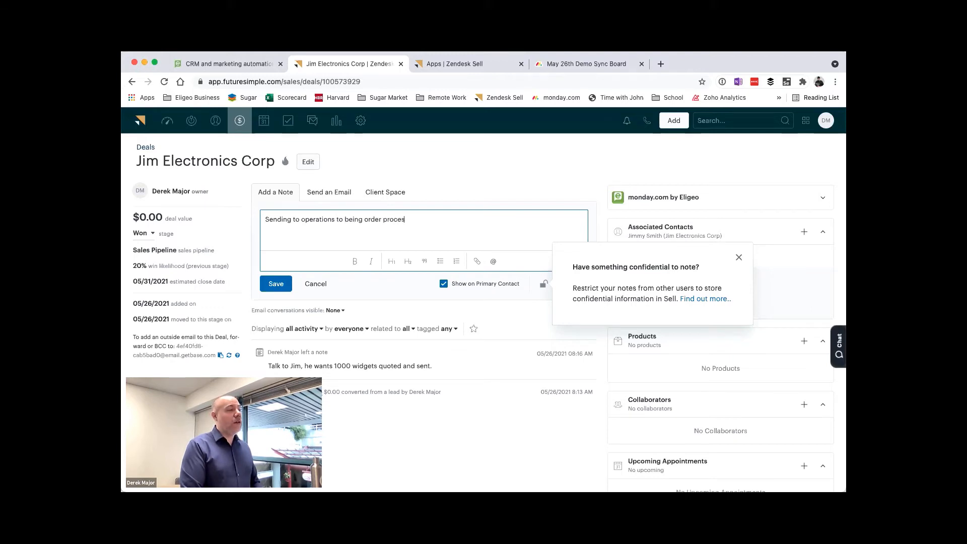
type("sing")
left_click(285, 282)
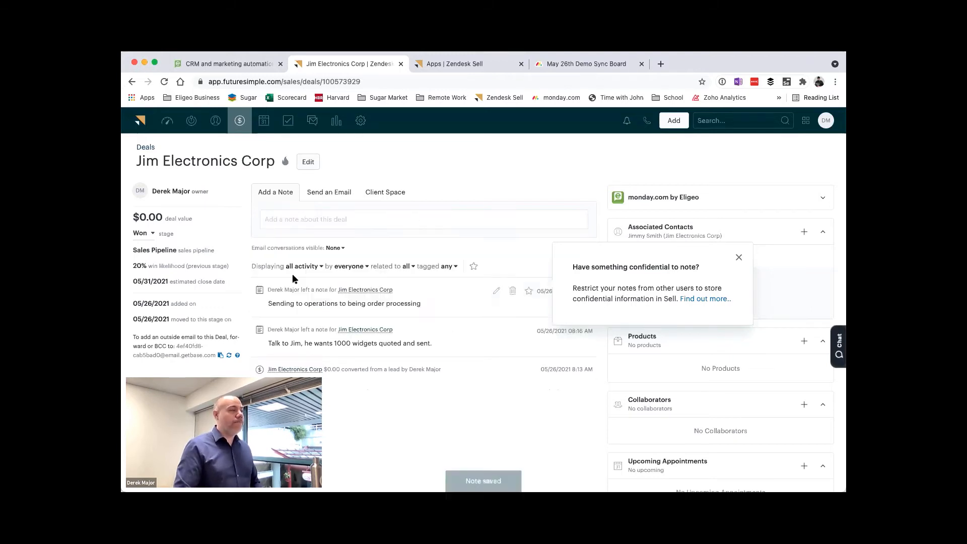
left_click(681, 206)
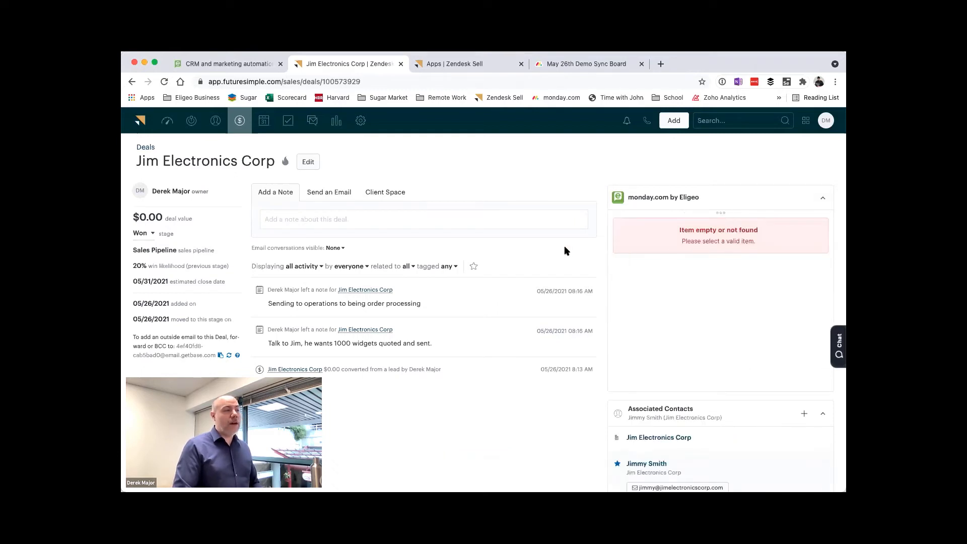
Step: Switch to the May 26th Demo Sync Board in monday.com and rename its first group to Work Inbox
left_click(562, 70)
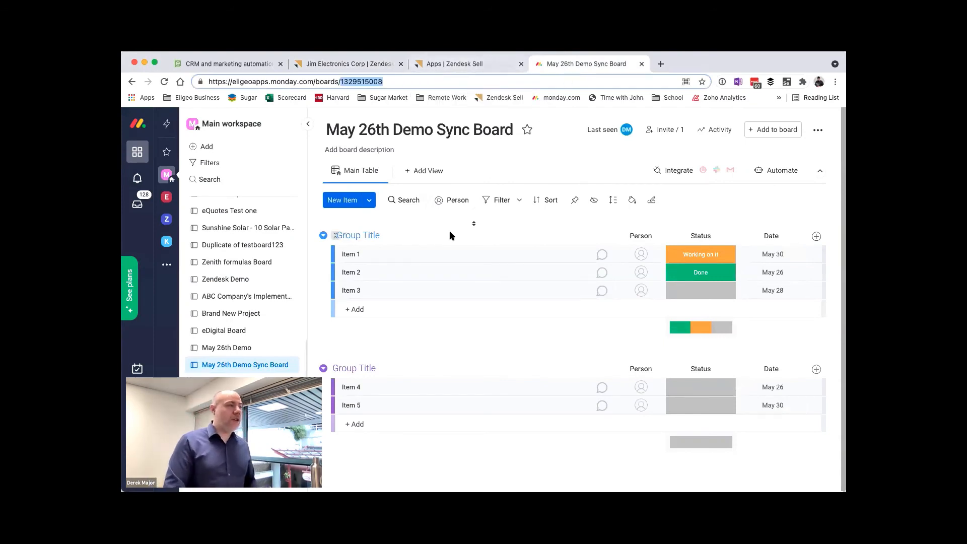
double_click(397, 235)
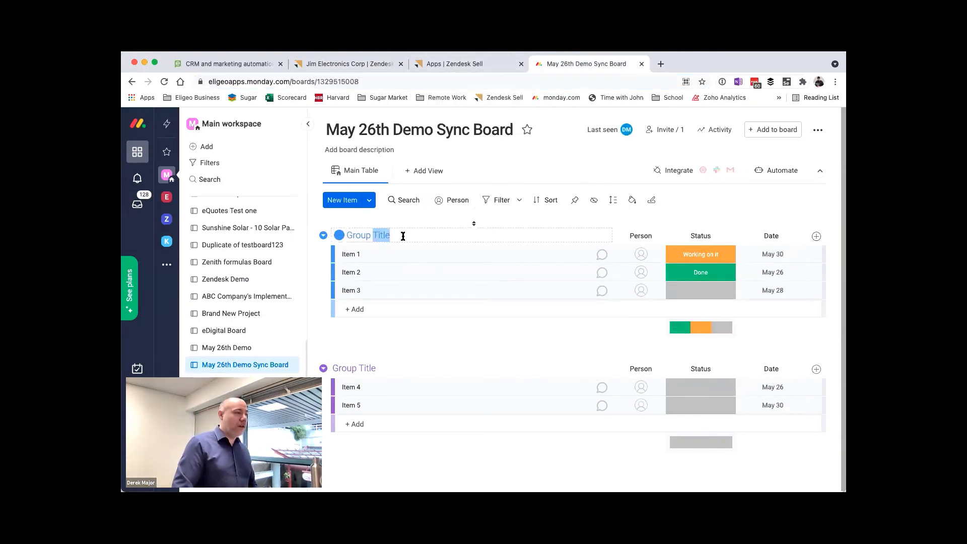
triple_click(403, 236)
type("Inb")
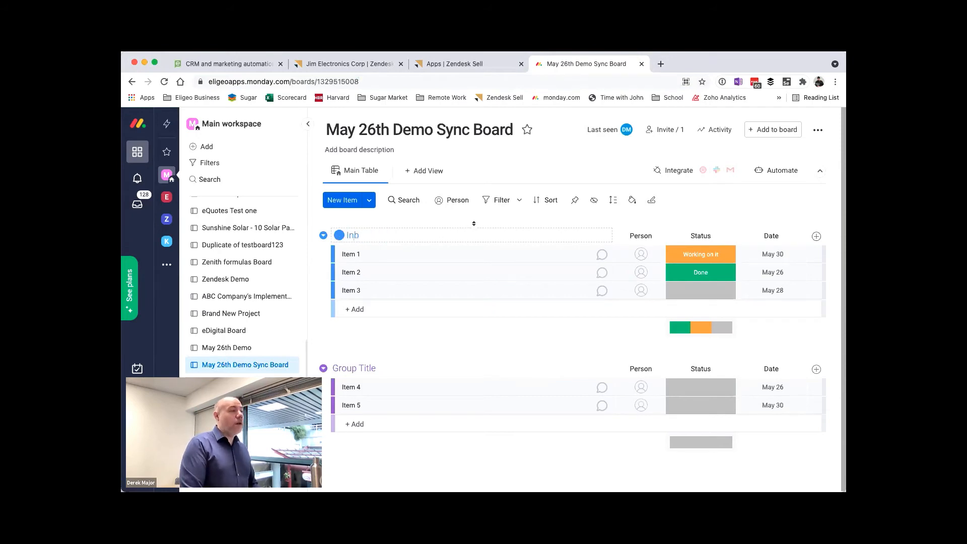
key("BackSpace")
key("BackSpace")
key("BackSpace")
type("Work Inbox")
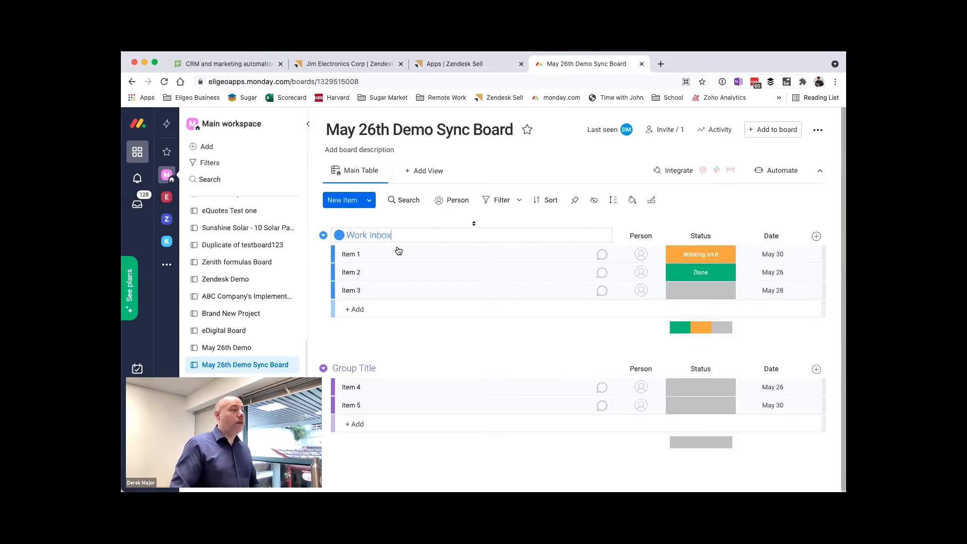
key("Return")
Step: Delete the sample items Item 1 to Item 5 from both groups of the board
left_click(339, 254)
left_click(339, 272)
left_click(339, 290)
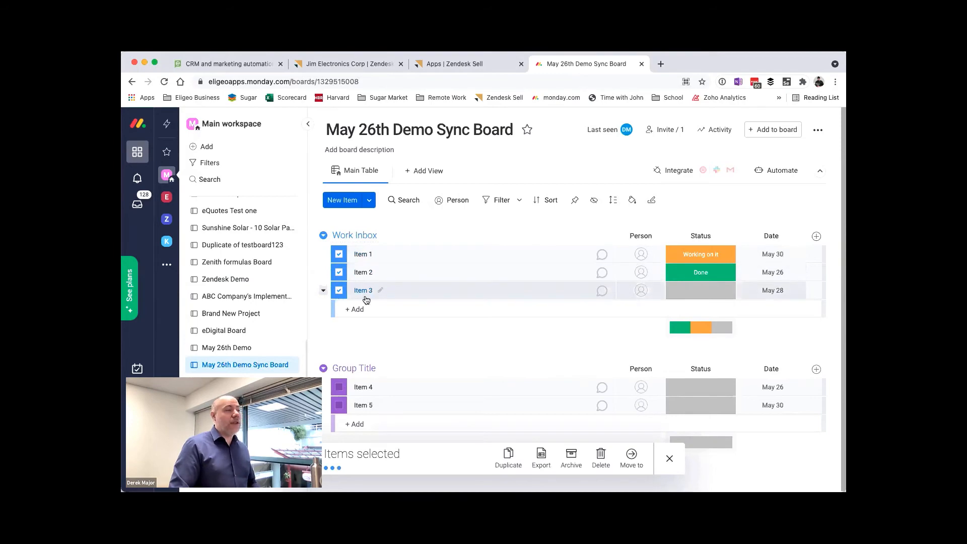
left_click(601, 456)
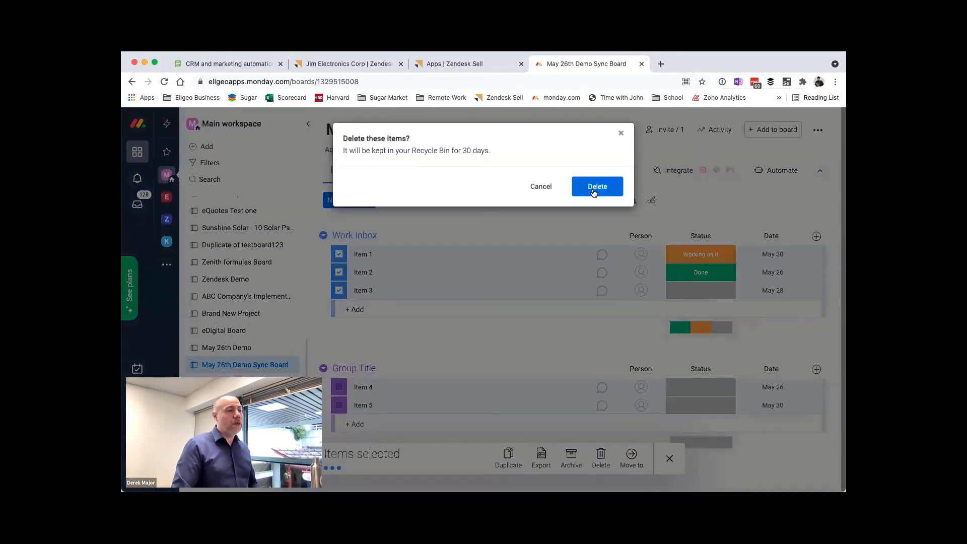
left_click(596, 187)
left_click(339, 333)
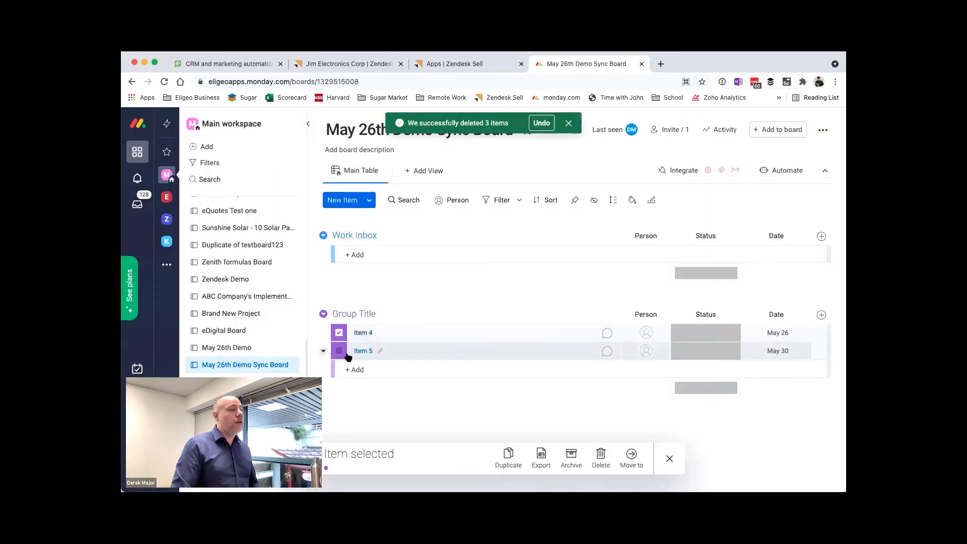
left_click(339, 351)
left_click(602, 456)
left_click(592, 195)
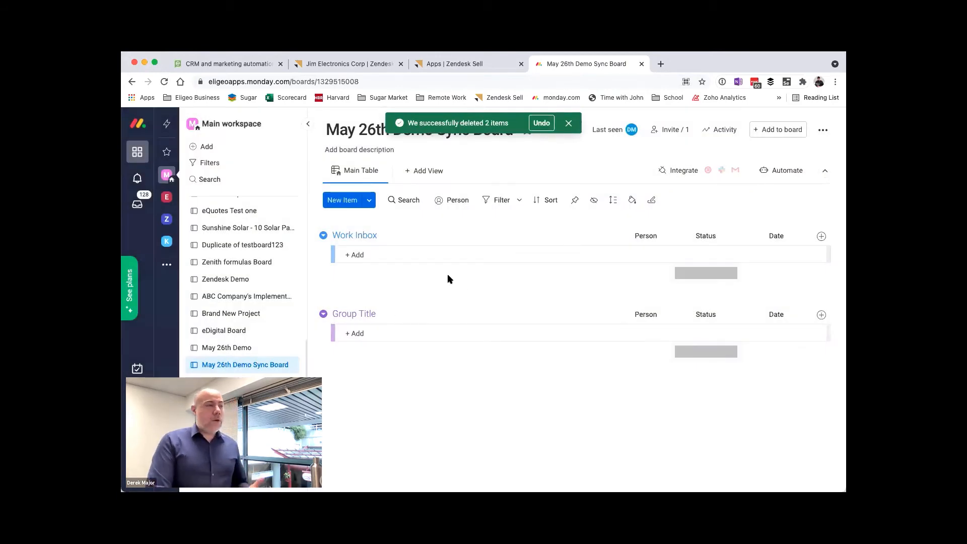
Step: Close the Zendesk Sell Apps page and create a linked item named Jim Electronics New Order in the deal's monday.com widget
left_click(453, 65)
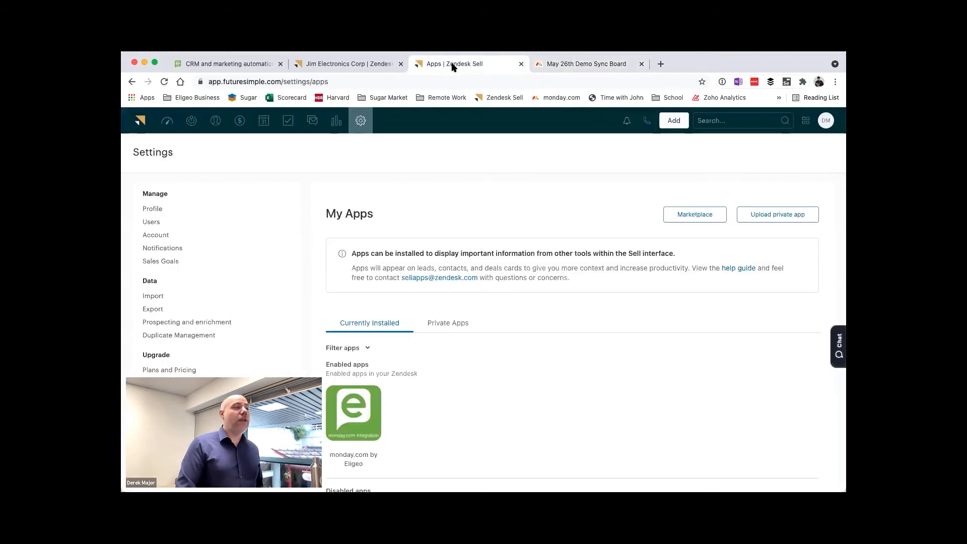
left_click(522, 64)
left_click(380, 68)
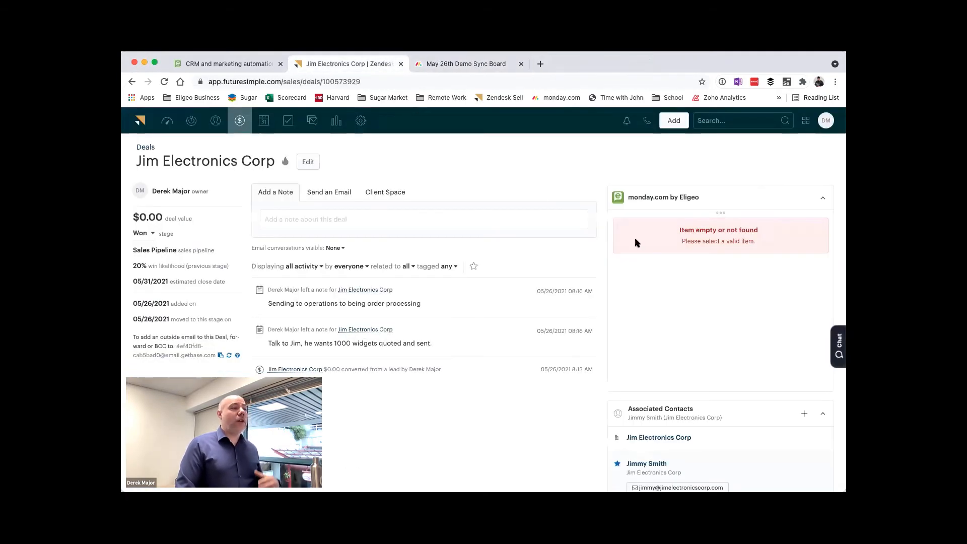
left_click(721, 216)
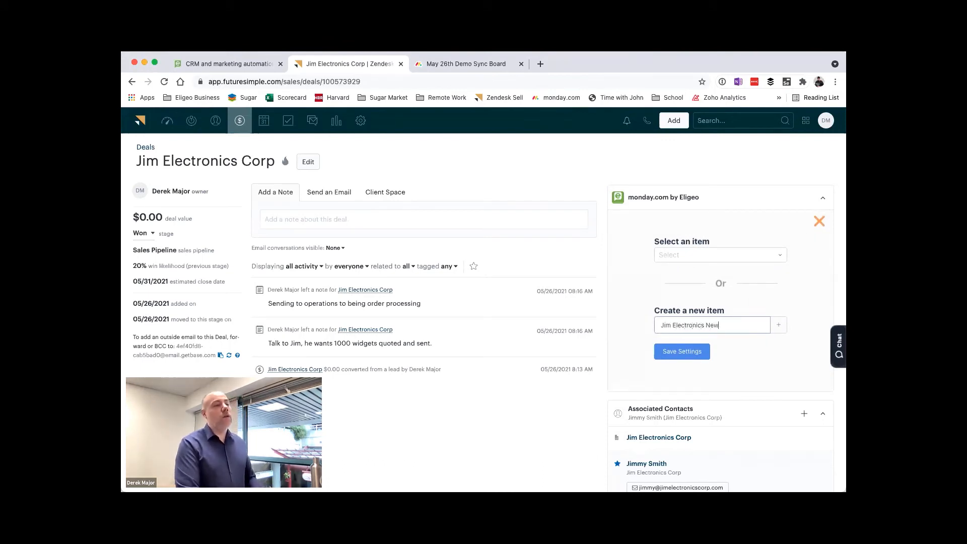
type("Order")
left_click(781, 327)
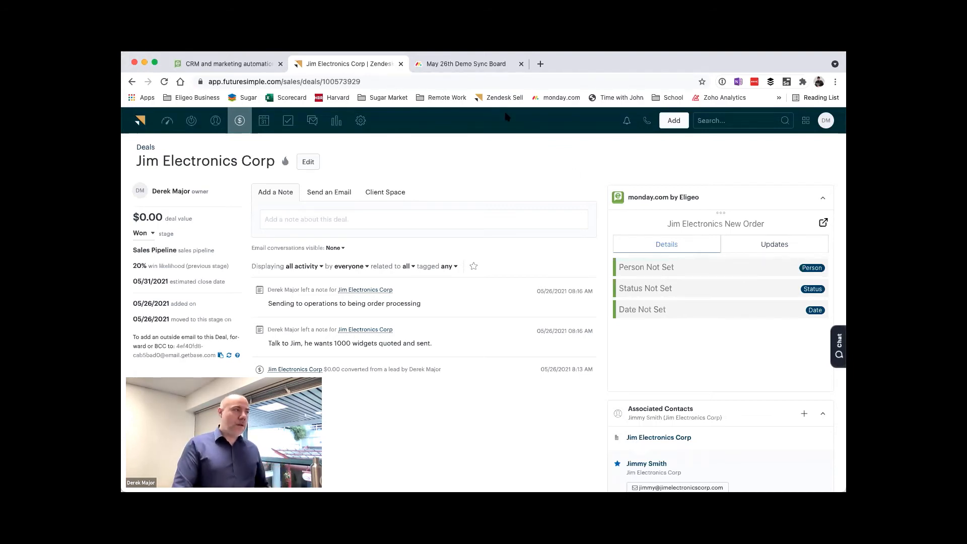
Step: Check the new item on the monday.com board, then its details and updates in the Zendesk Sell deal's widget
left_click(482, 66)
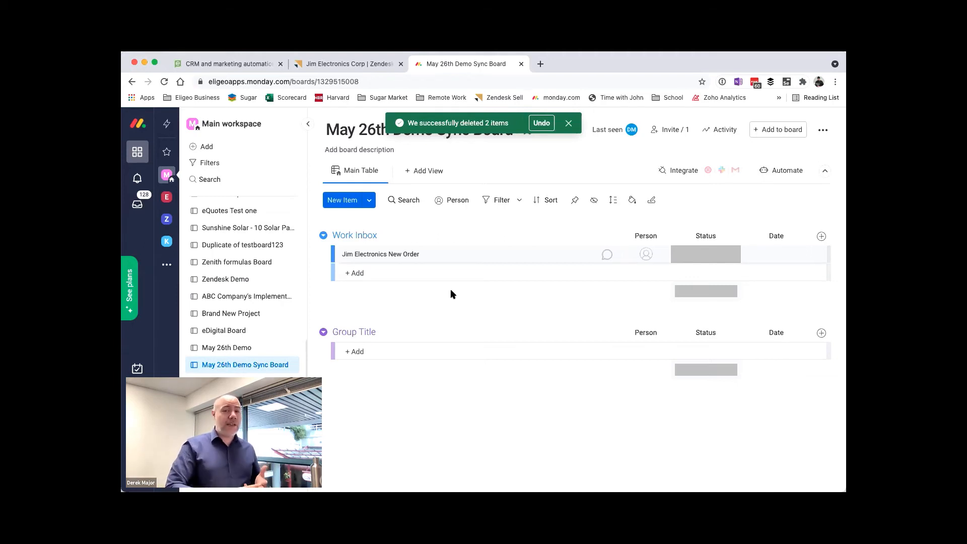
left_click(352, 69)
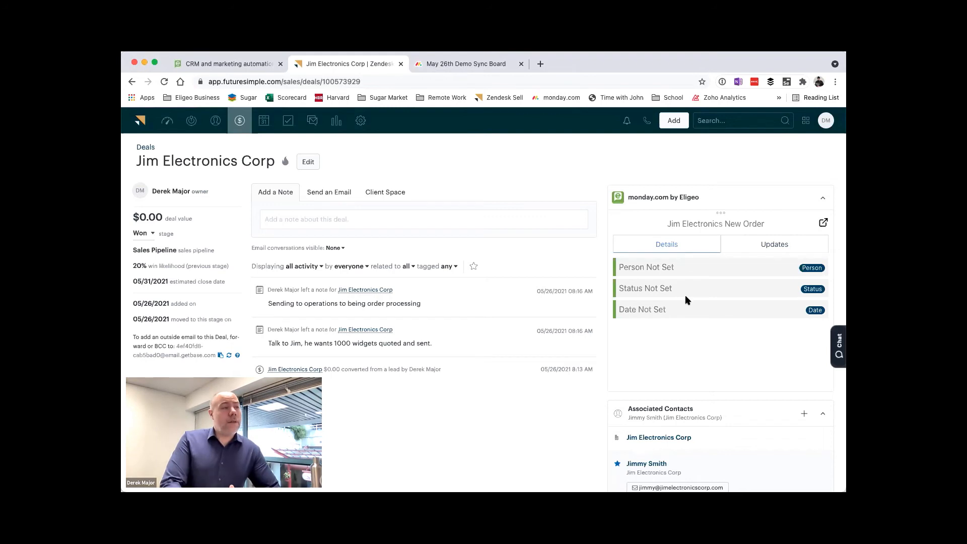
left_click_drag(632, 289, 686, 285)
triple_click(651, 290)
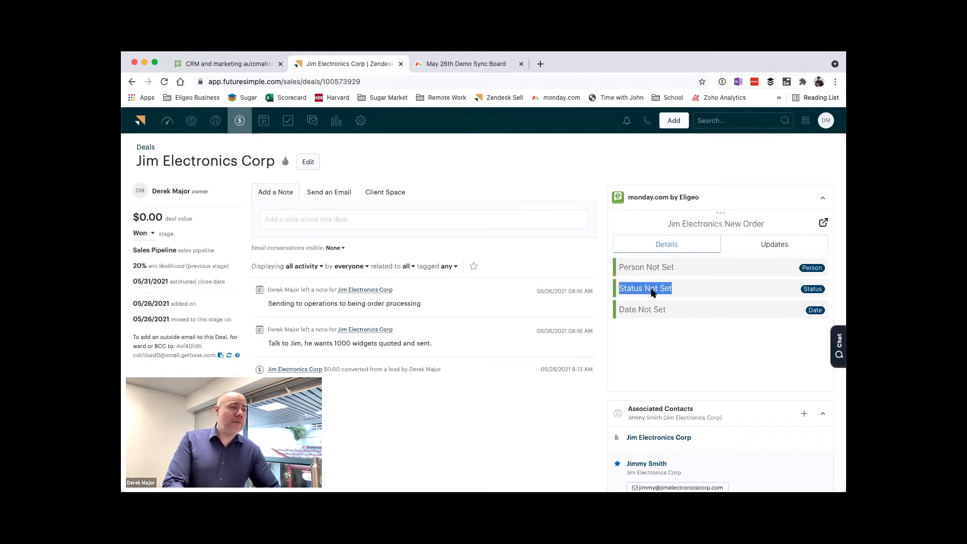
left_click(685, 292)
left_click(741, 251)
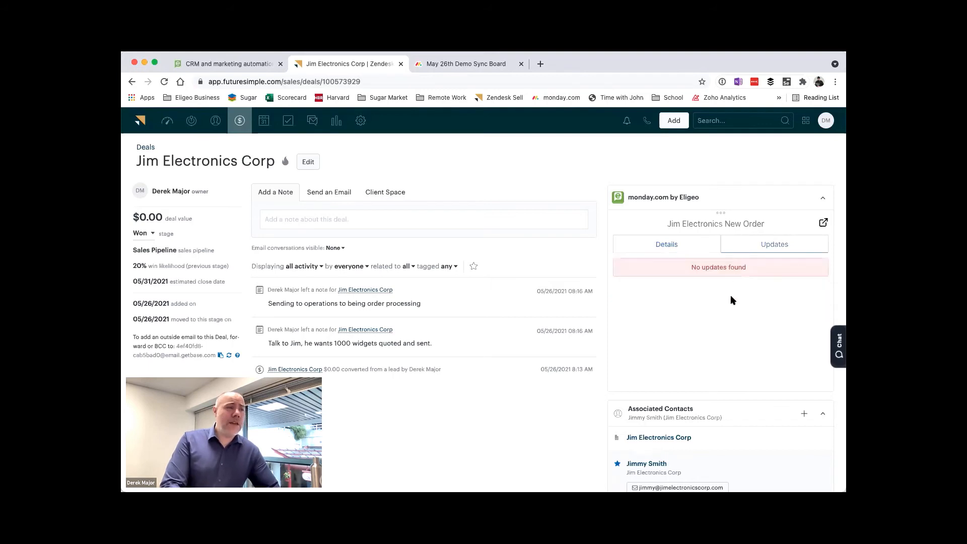
triple_click(709, 268)
left_click(698, 244)
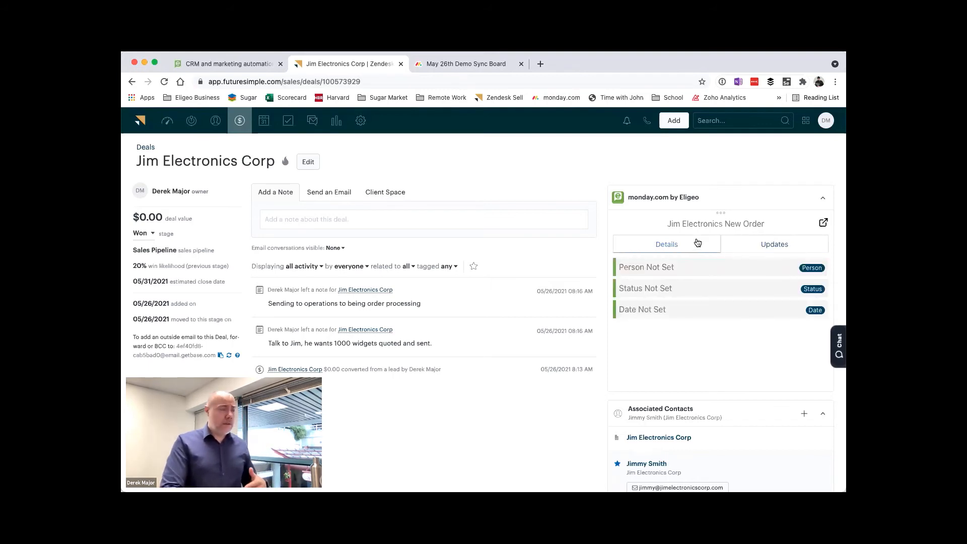
Step: On the monday.com board, assign yourself to Jim Electronics New Order, with status Working on it and date Jun 12
left_click(437, 58)
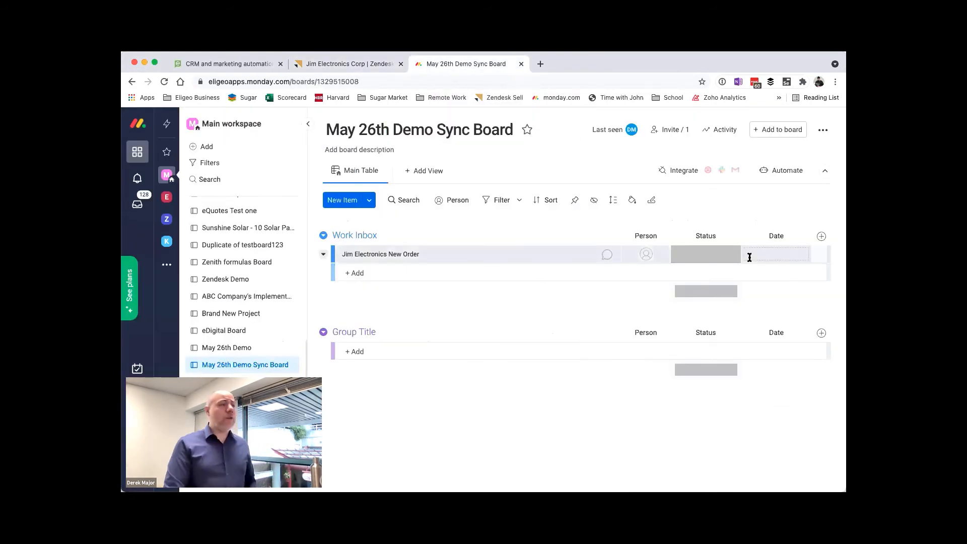
left_click(649, 257)
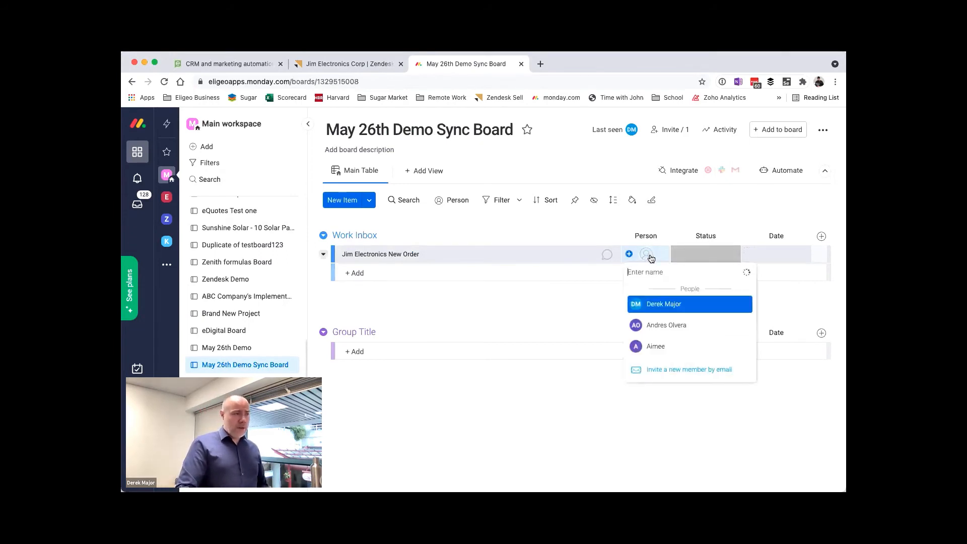
left_click(682, 303)
left_click(700, 256)
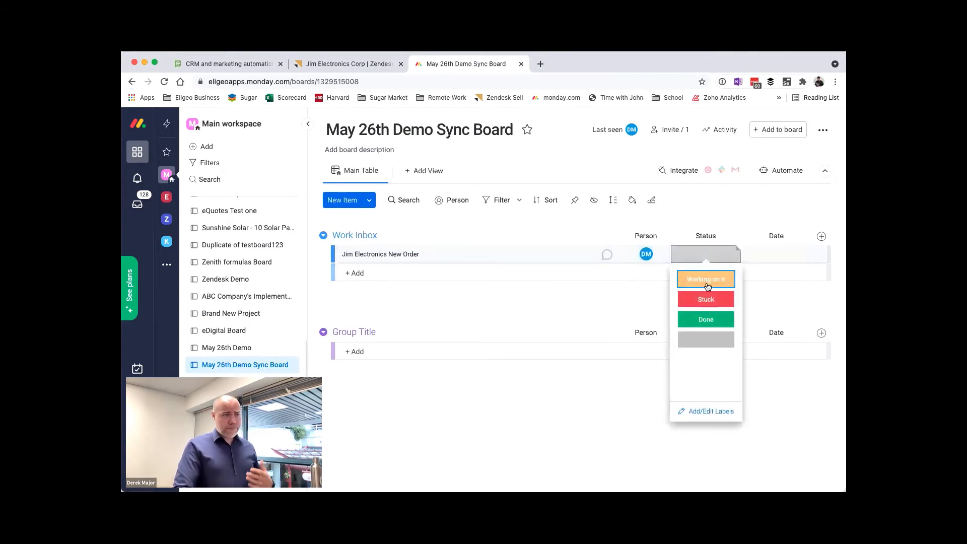
left_click(707, 286)
left_click(769, 254)
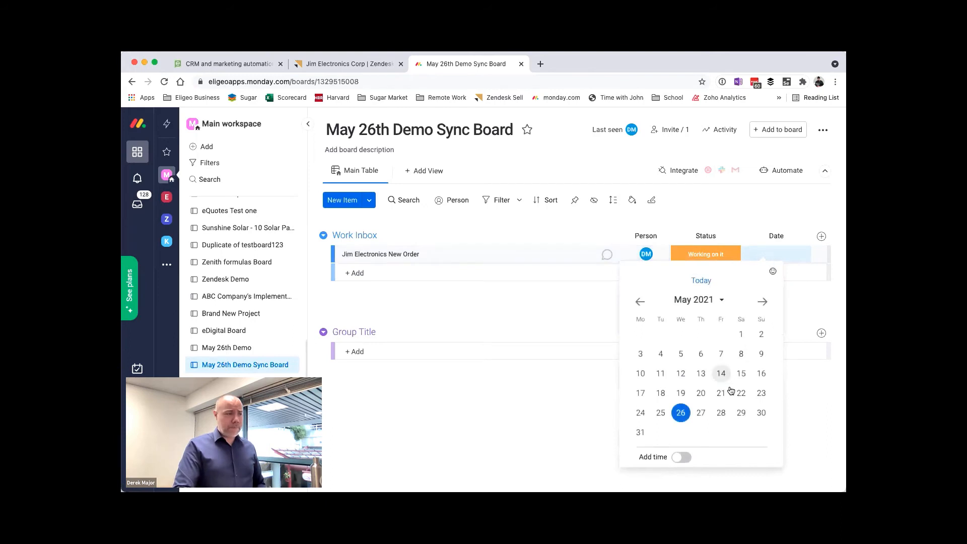
left_click(762, 302)
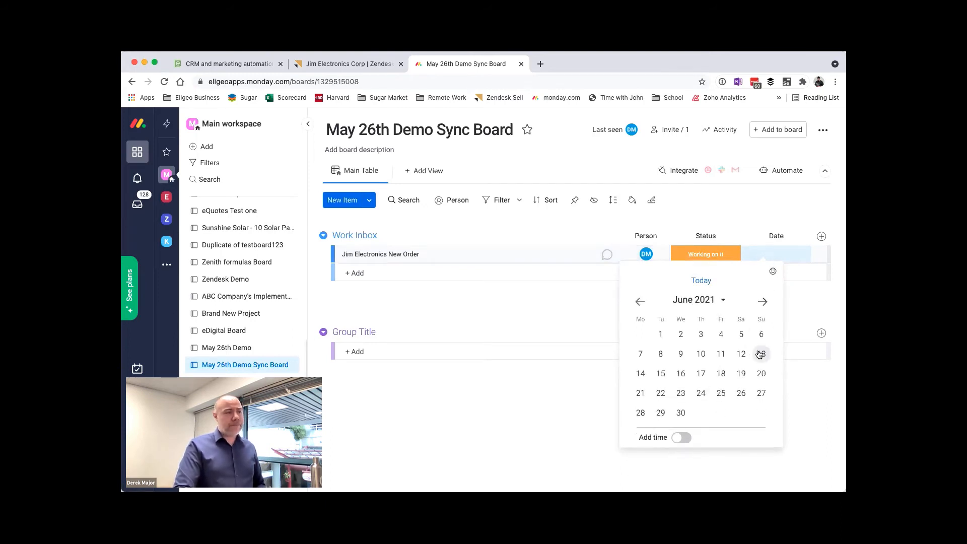
left_click(742, 353)
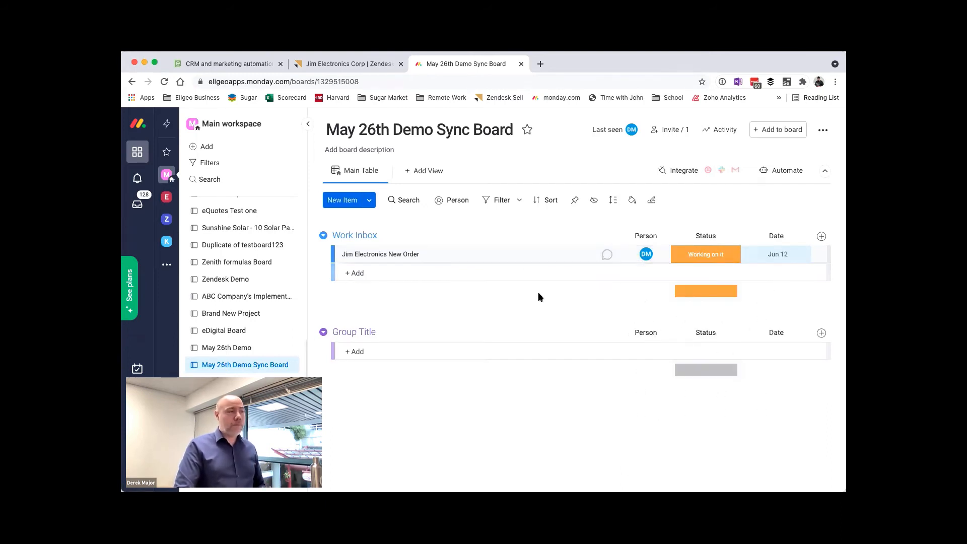
Step: Reload the Zendesk Sell deal and check the linked item's person, status and date in the monday.com widget
left_click(351, 68)
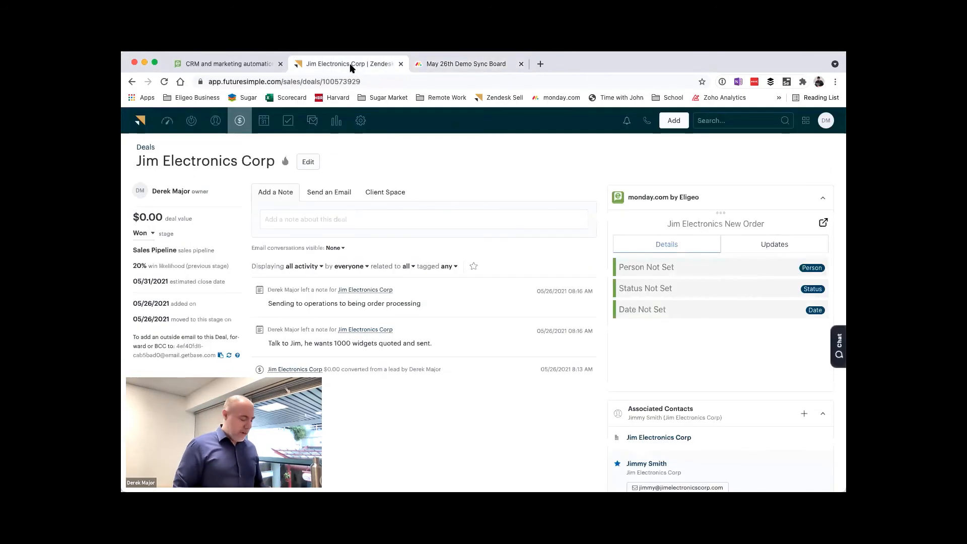
key("super+r")
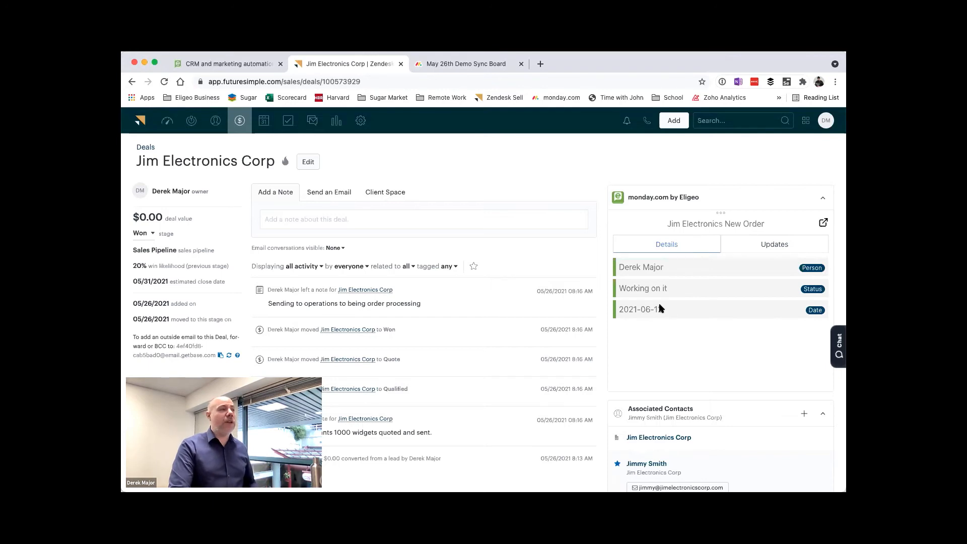
Step: In Jim Electronics New Order's updates on monday.com, write "Received the new order. We have a backlog pushing out the date until June 30th now."
left_click(480, 65)
left_click(539, 255)
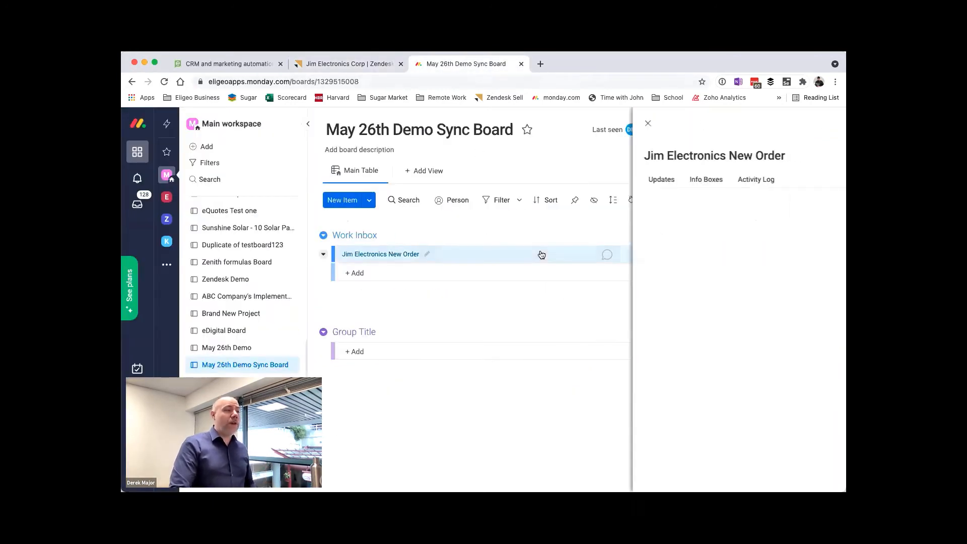
left_click(566, 211)
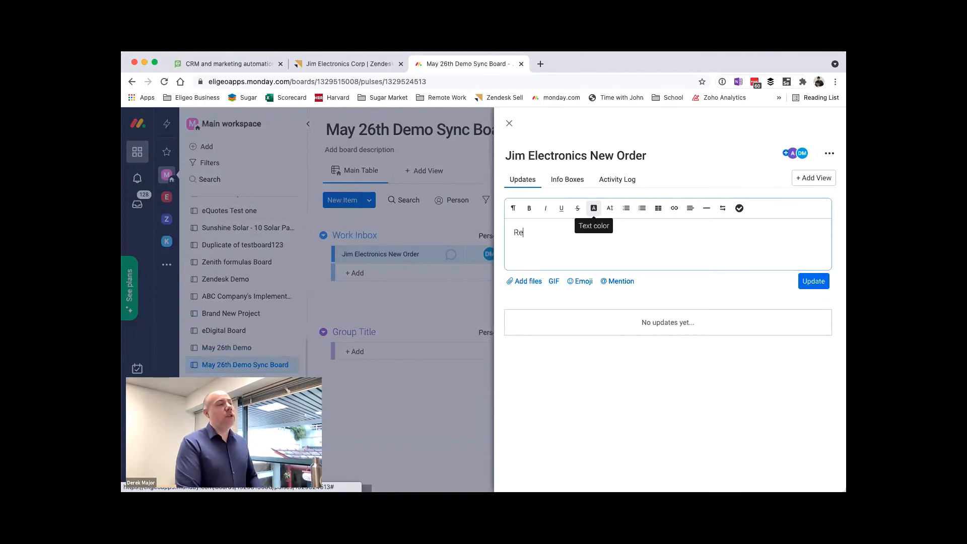
type("Received the new order.")
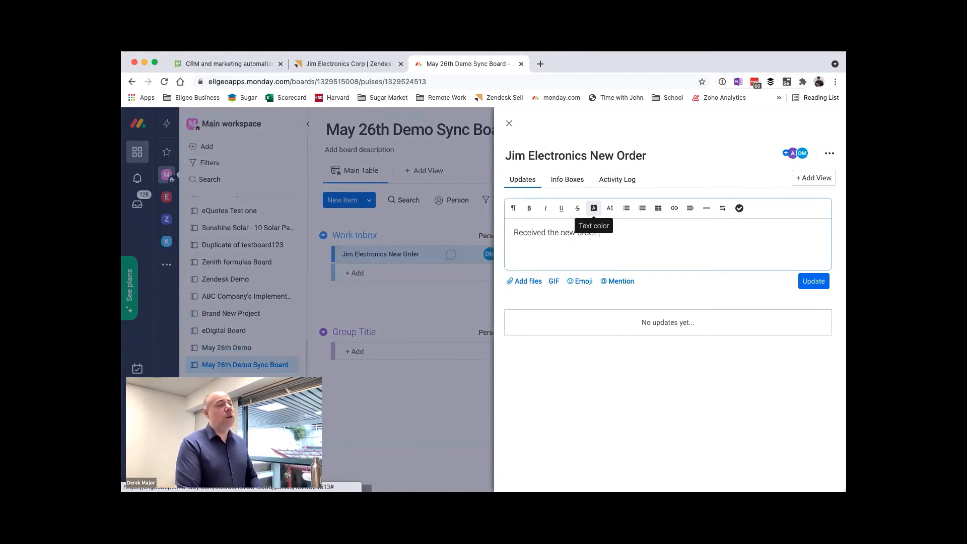
type("  We have a back")
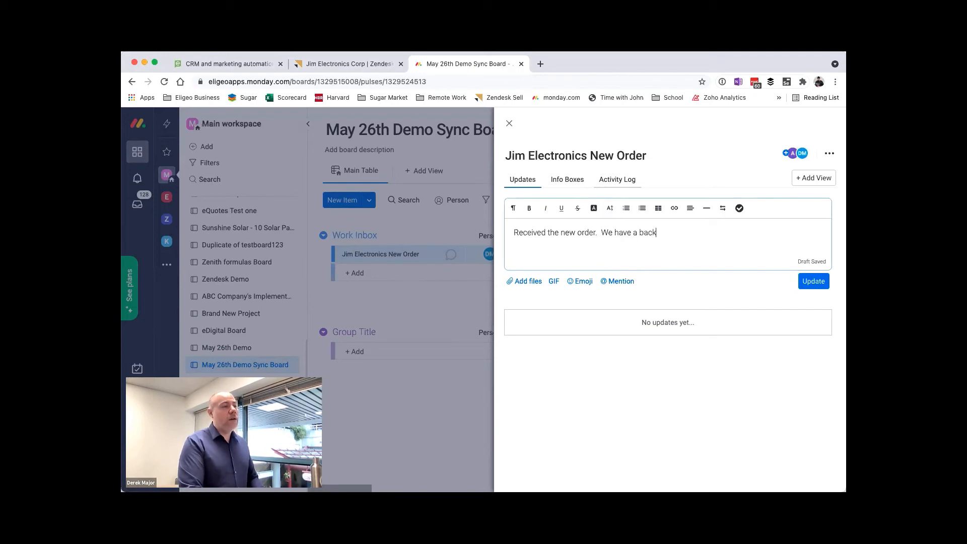
type("log pushing out the date u")
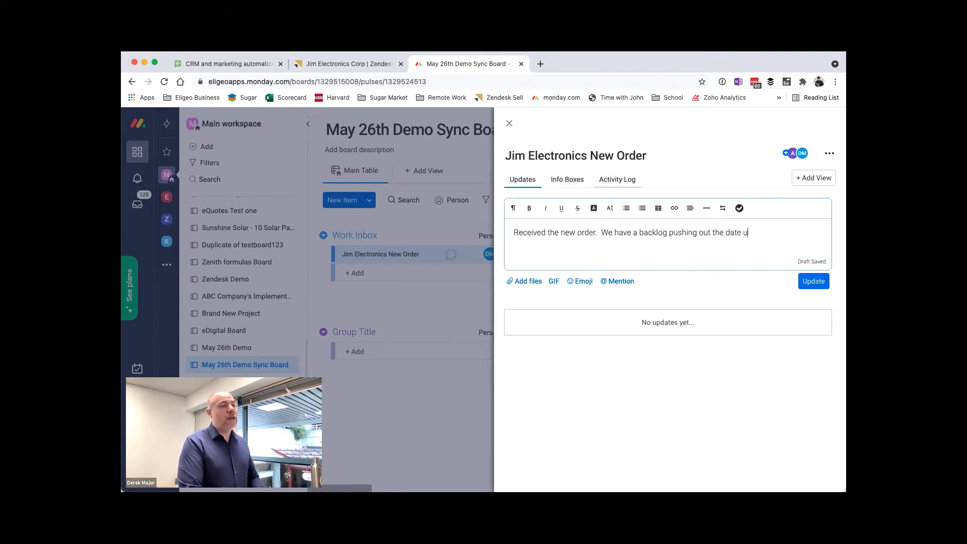
type("ntil June")
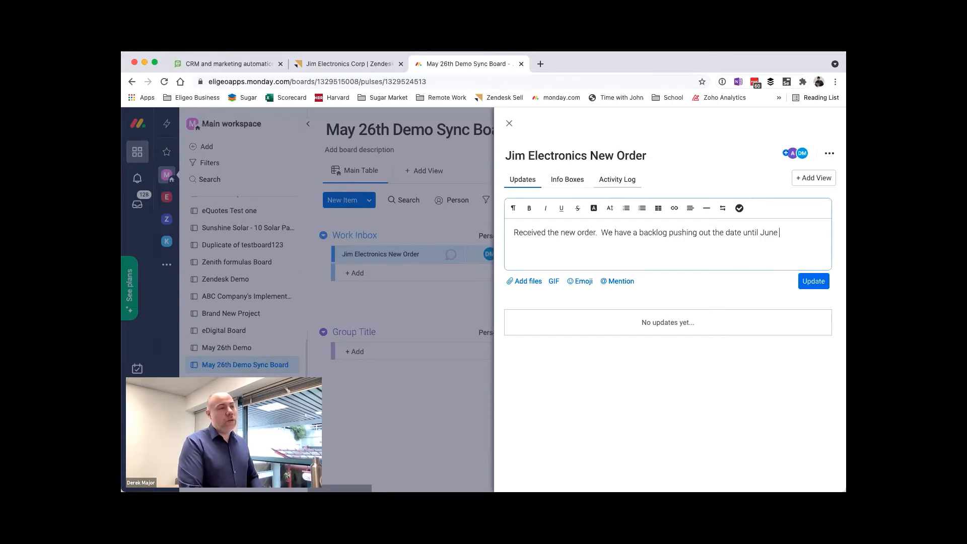
type(" 30th now.  Please")
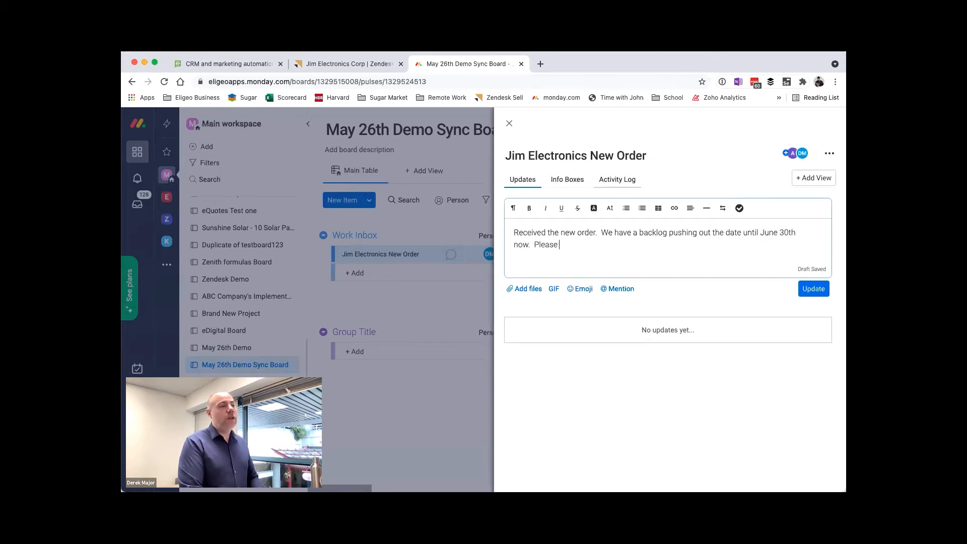
type(" advise customer")
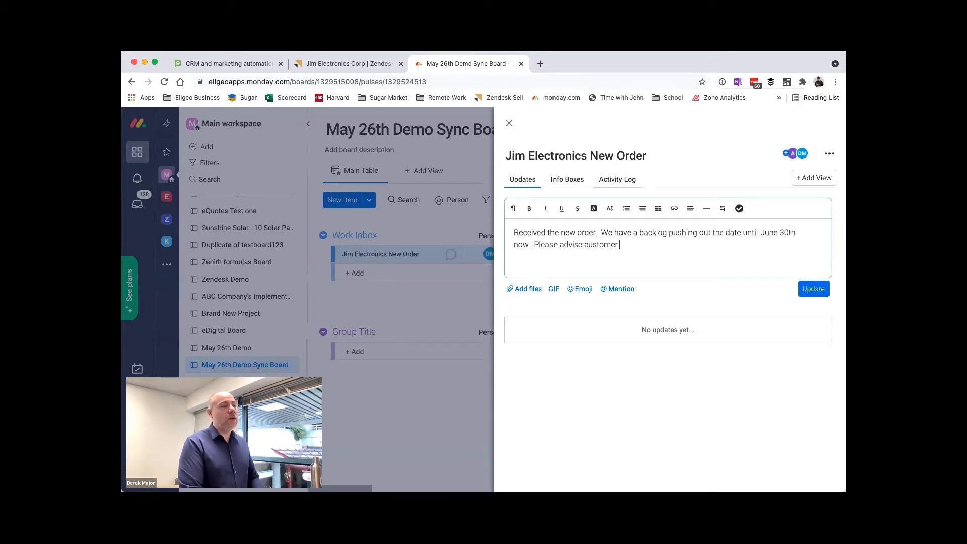
type(" as soon as possible.")
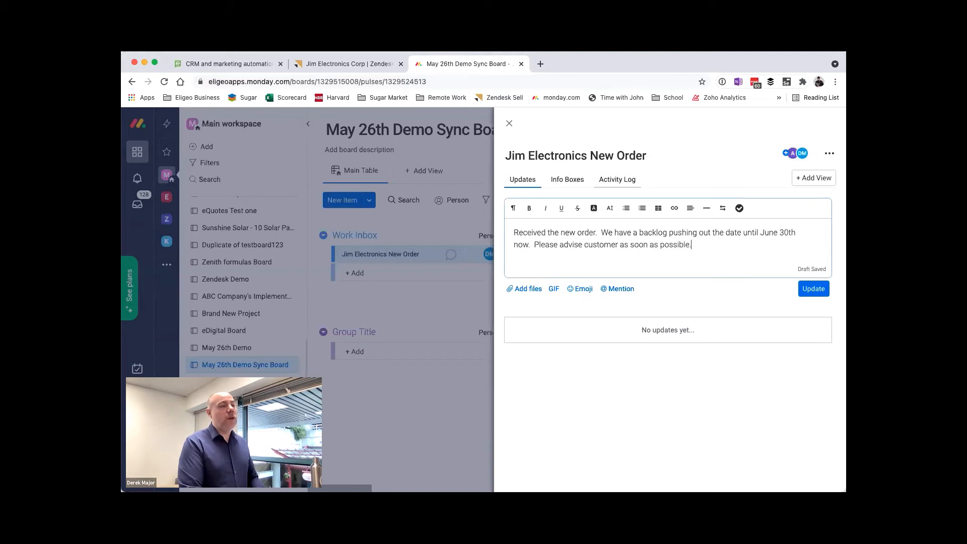
type("  @dere")
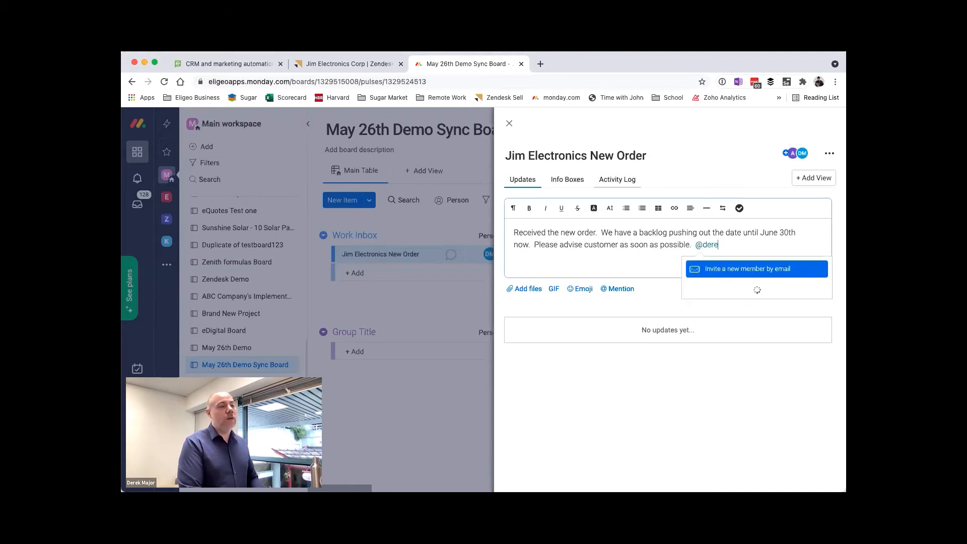
key("BackSpace")
key("BackSpace")
key("BackSpace")
key("BackSpace")
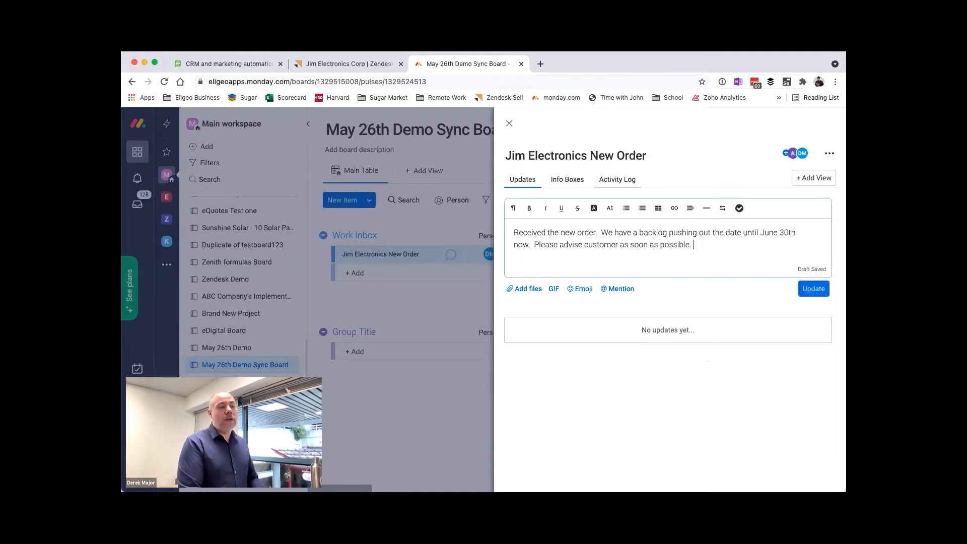
Step: Post the update on Jim Electronics New Order and set the item's date to Jun 30 on the board
left_click(808, 289)
left_click(347, 64)
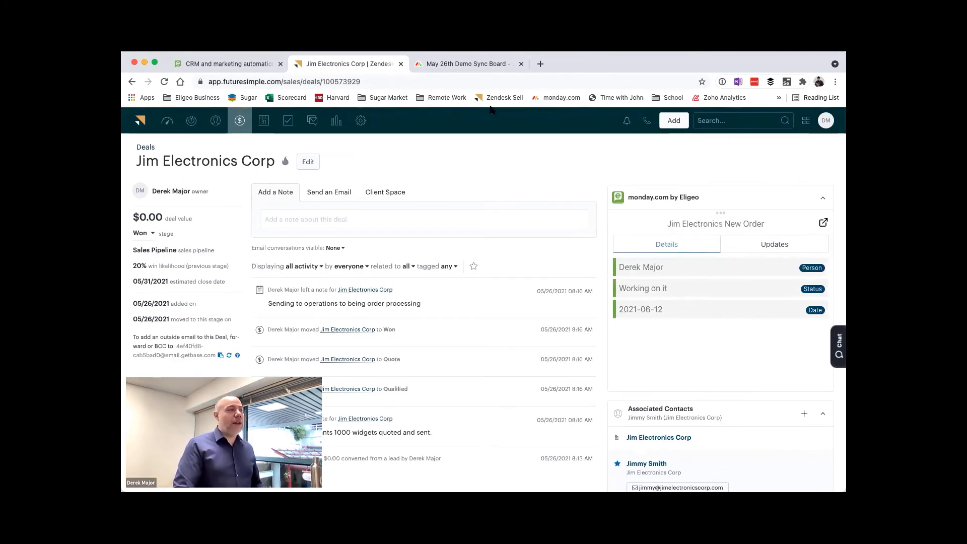
left_click(460, 66)
left_click(510, 123)
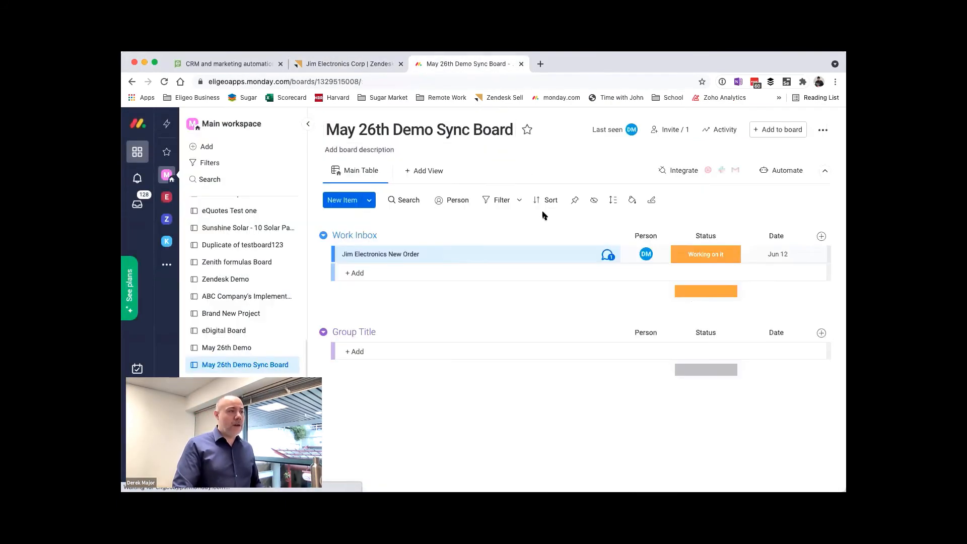
left_click(794, 254)
left_click(679, 424)
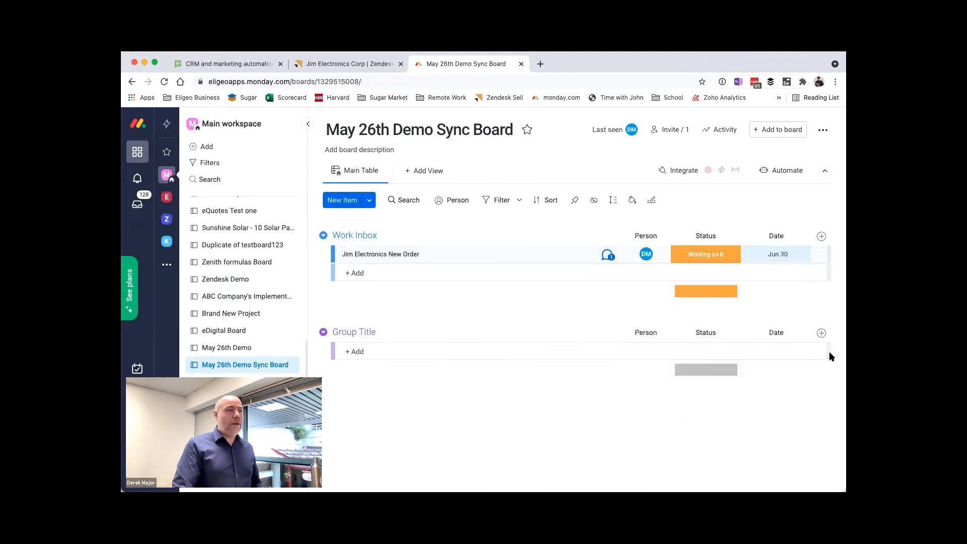
Step: Reload the Zendesk Sell deal and check the linked item's date and the posted update in the monday.com widget
left_click(384, 59)
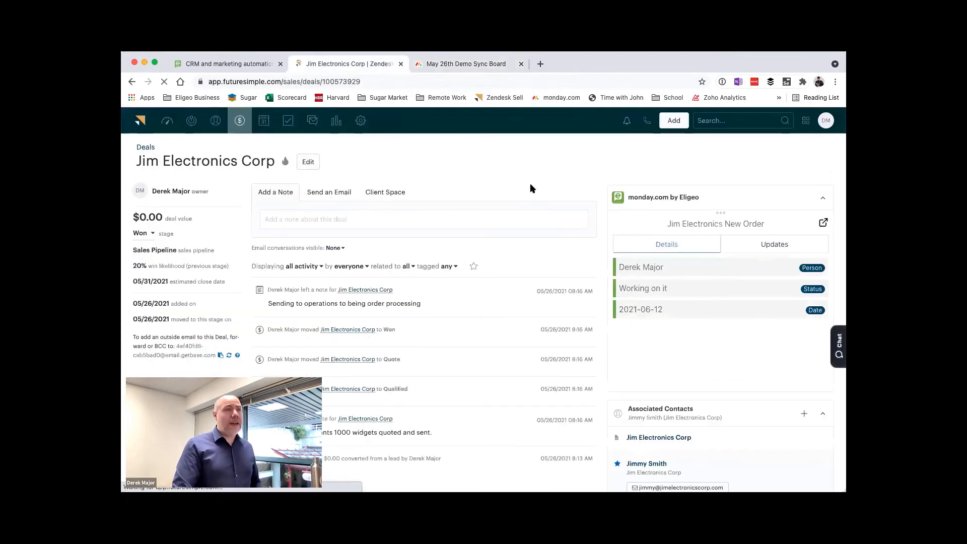
key("super+r")
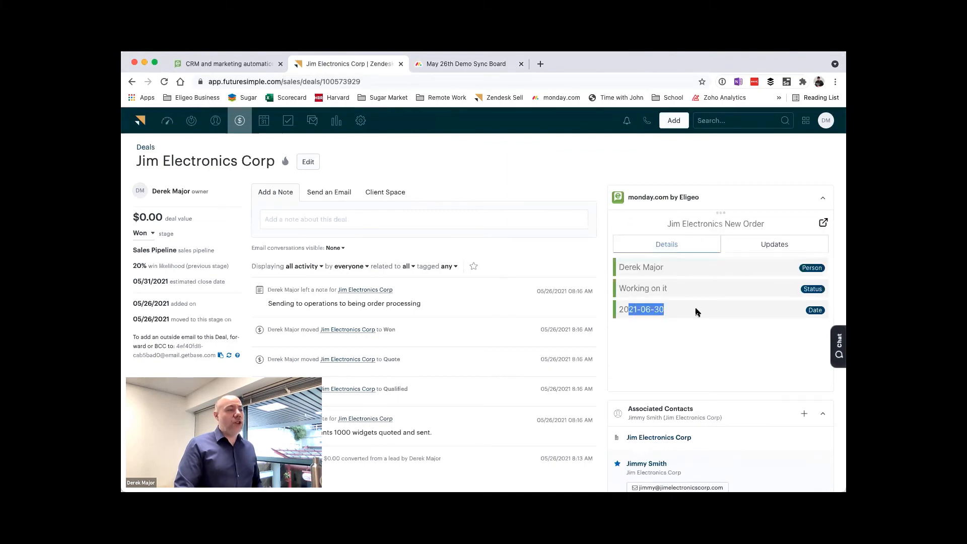
left_click(757, 242)
left_click_drag(623, 299, 731, 331)
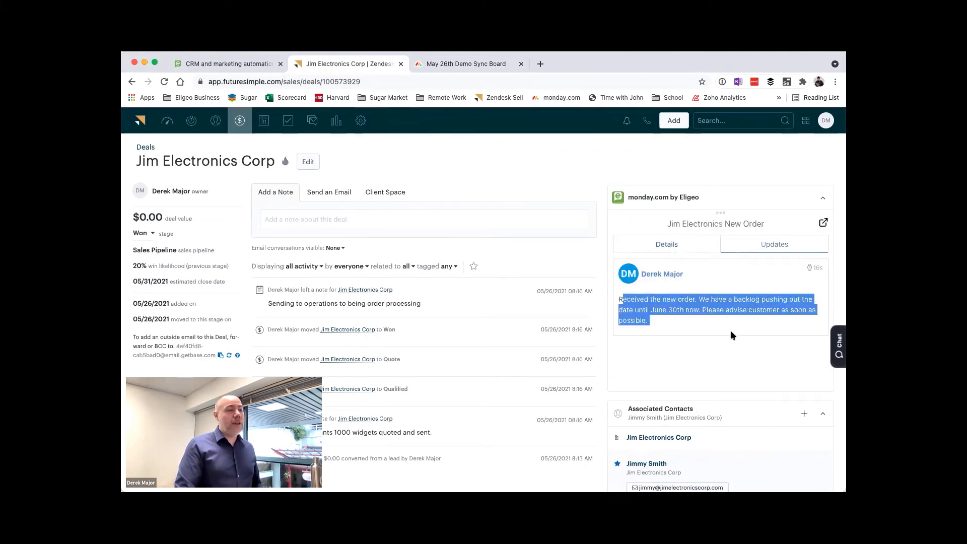
left_click(720, 321)
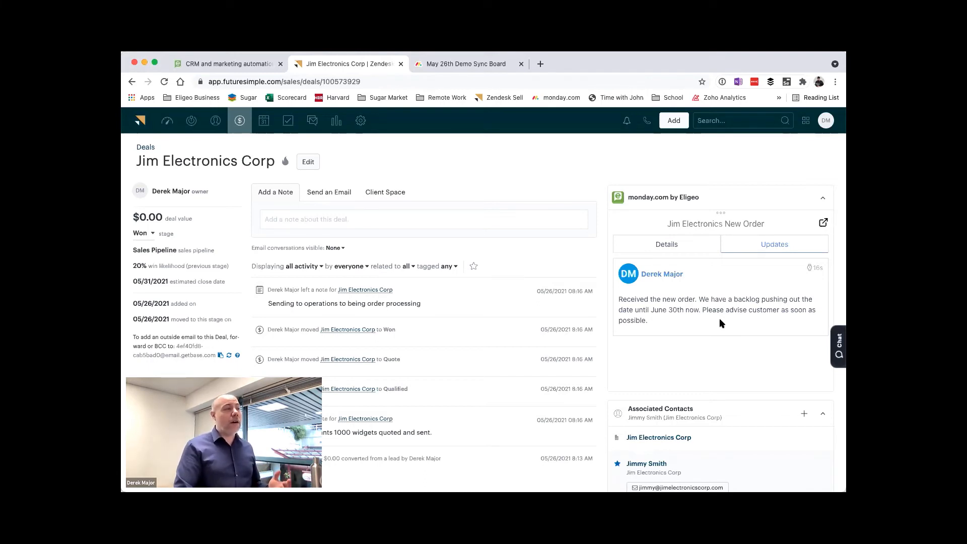
Step: On the monday.com board, move Jim Electronics New Order to the second group and rename that group Work In Progress
left_click(496, 66)
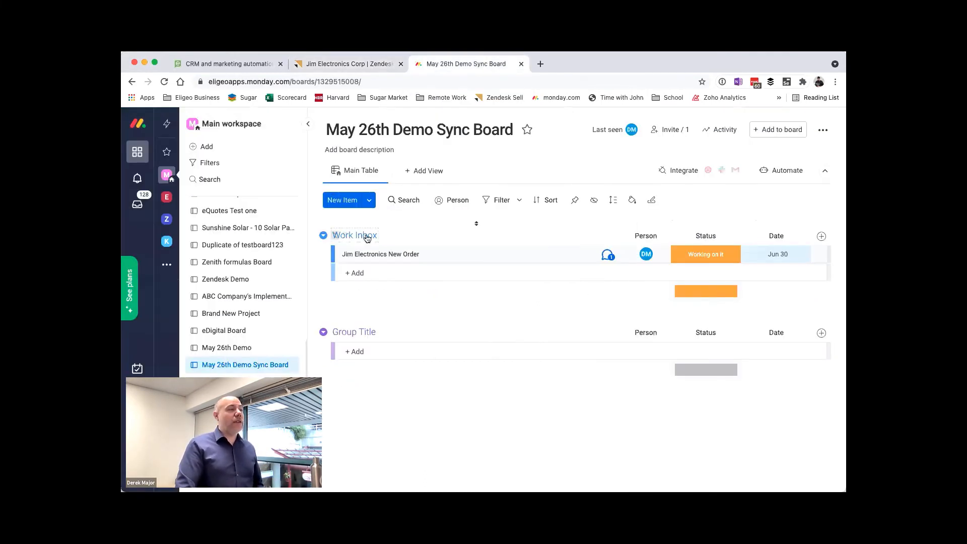
left_click_drag(519, 257, 518, 341)
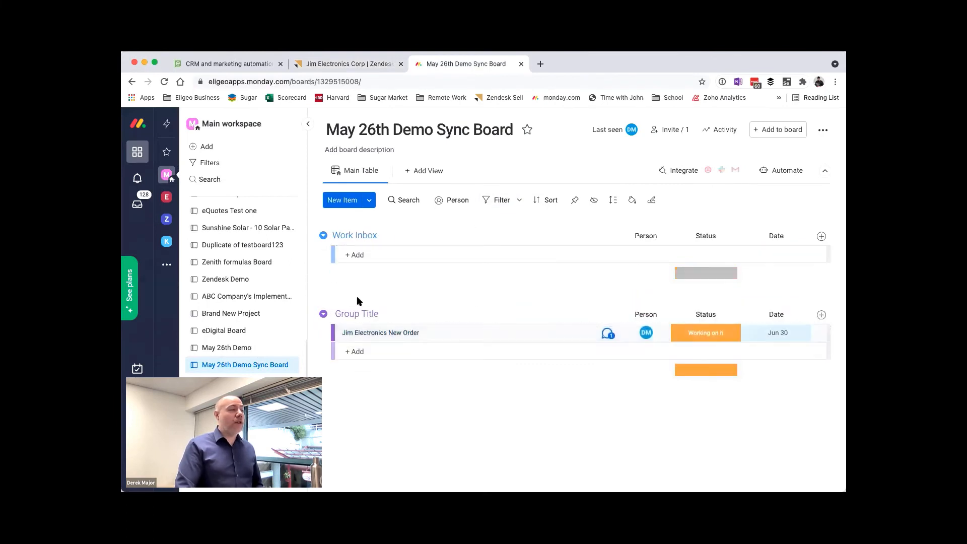
double_click(355, 313)
key("super+a")
type("Work ")
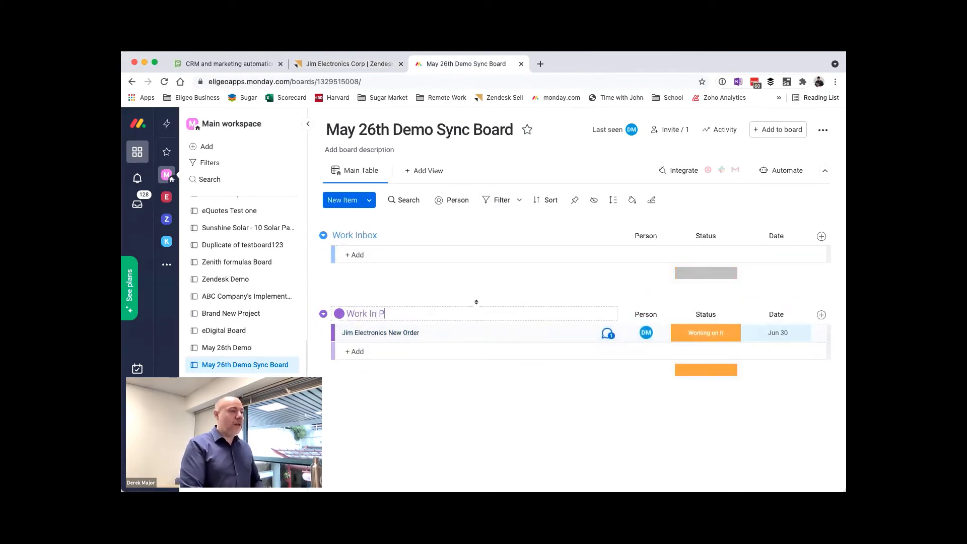
type("In Progress")
key("Return")
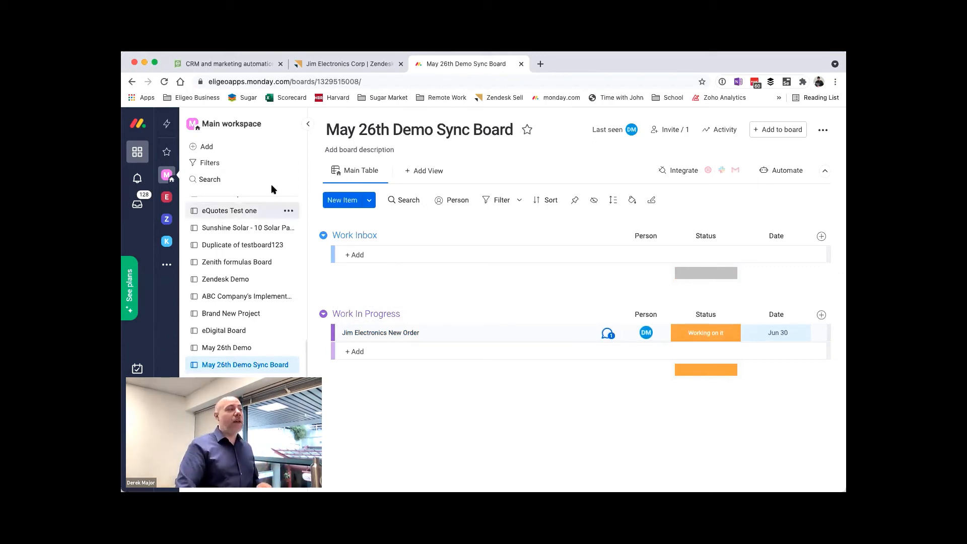
Step: Review the linked item's details and updates again in the Zendesk Sell deal's widget
left_click(318, 64)
left_click(715, 250)
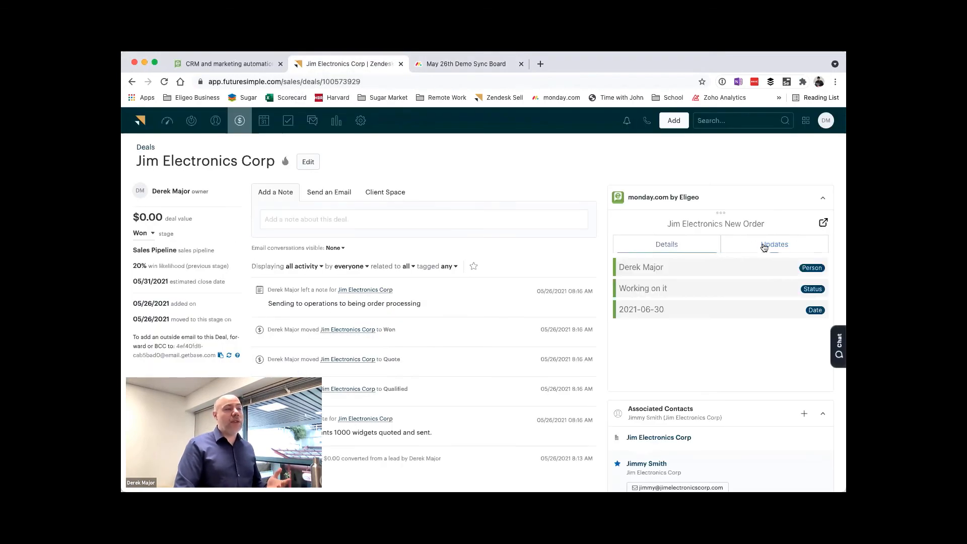
left_click(786, 247)
left_click(674, 245)
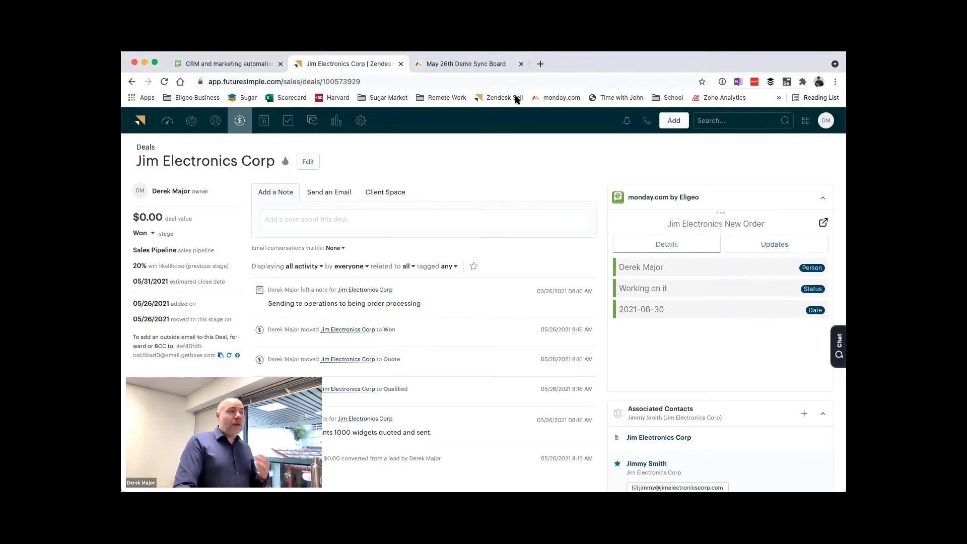
Step: On the monday.com board, set the status of Jim Electronics New Order to Done
left_click(486, 68)
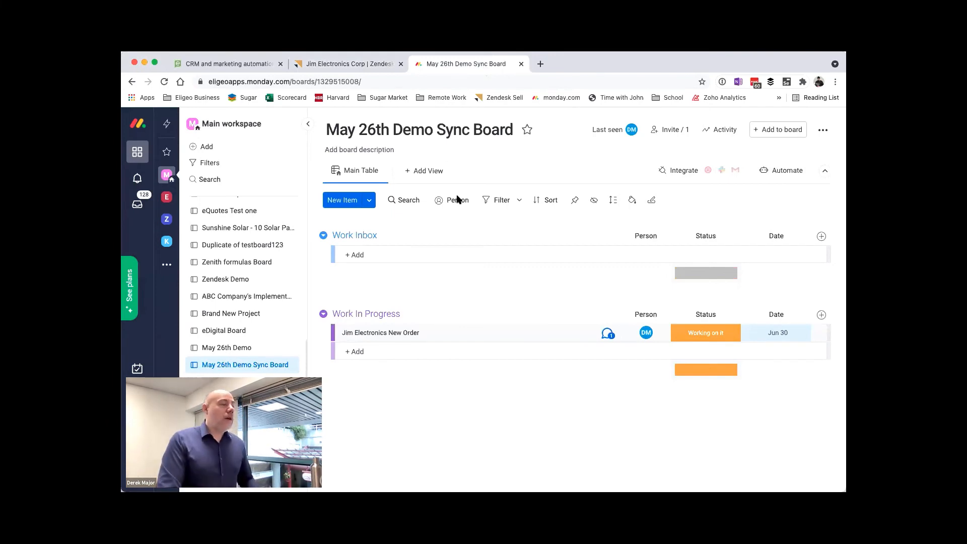
left_click(721, 335)
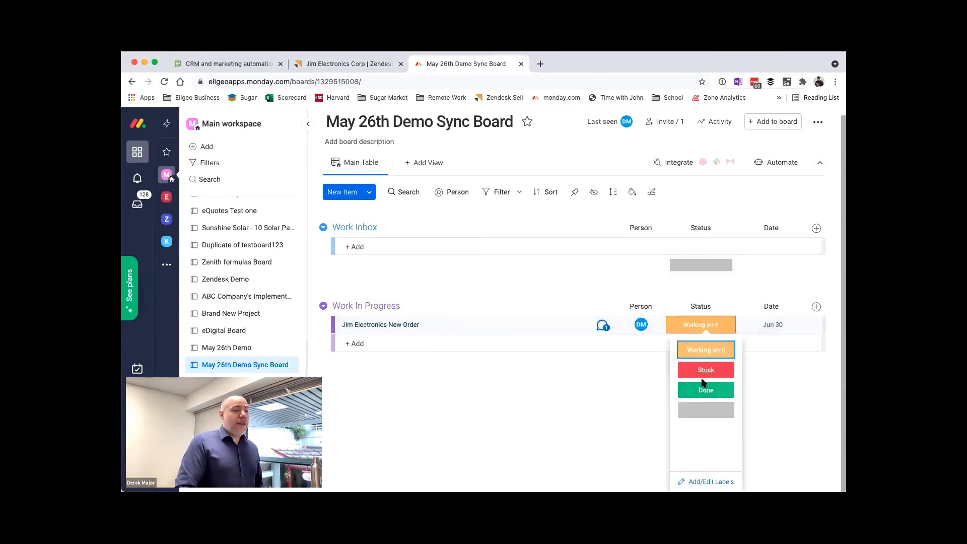
left_click(706, 389)
Step: Reload the Zendesk Sell deal and check the linked item's status in the widget
left_click(336, 60)
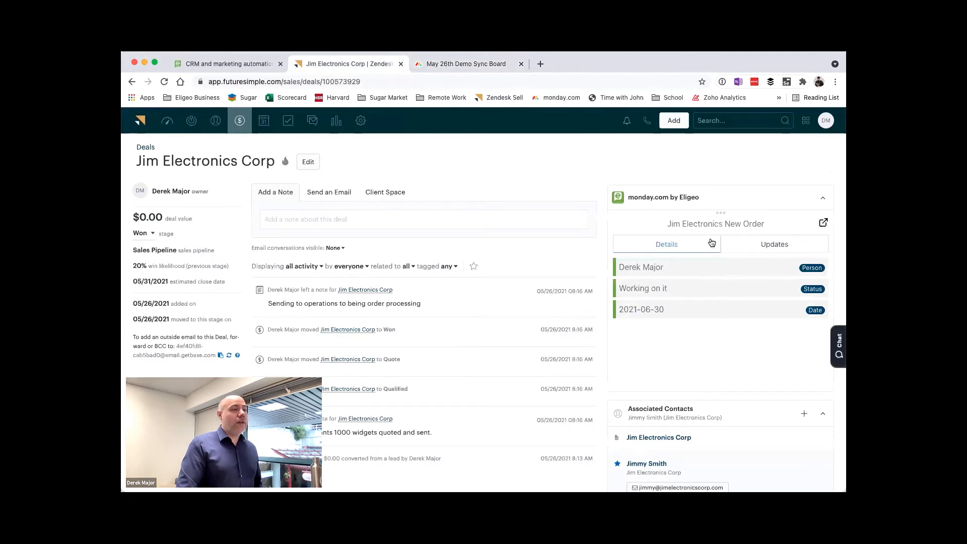
key("super+r")
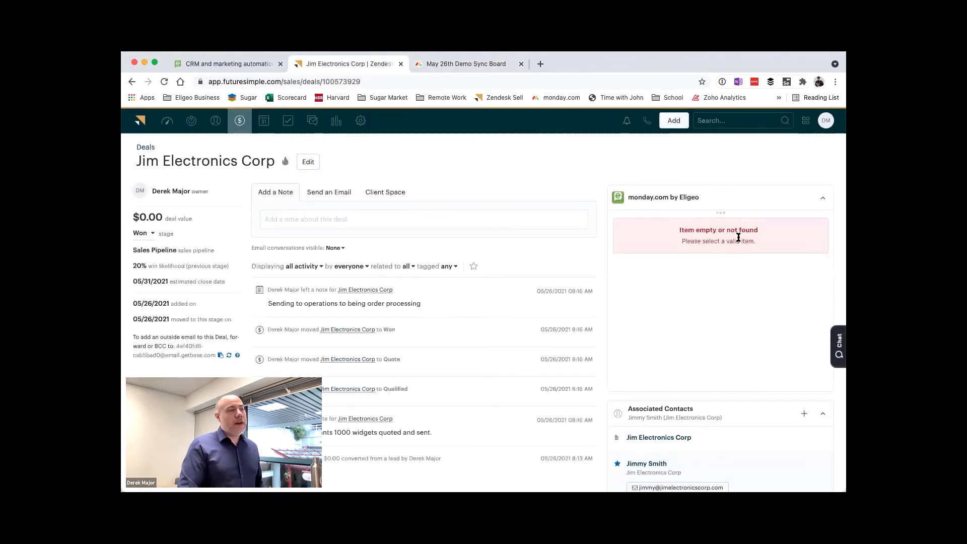
left_click_drag(620, 287, 759, 287)
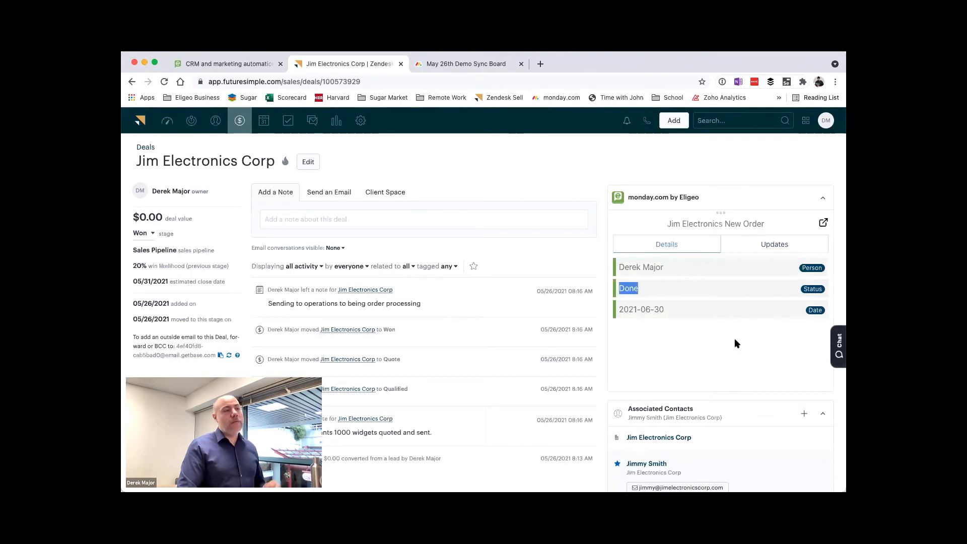
Step: Open the monday.com board's Automations Center and view the Item Creation automations
left_click(458, 66)
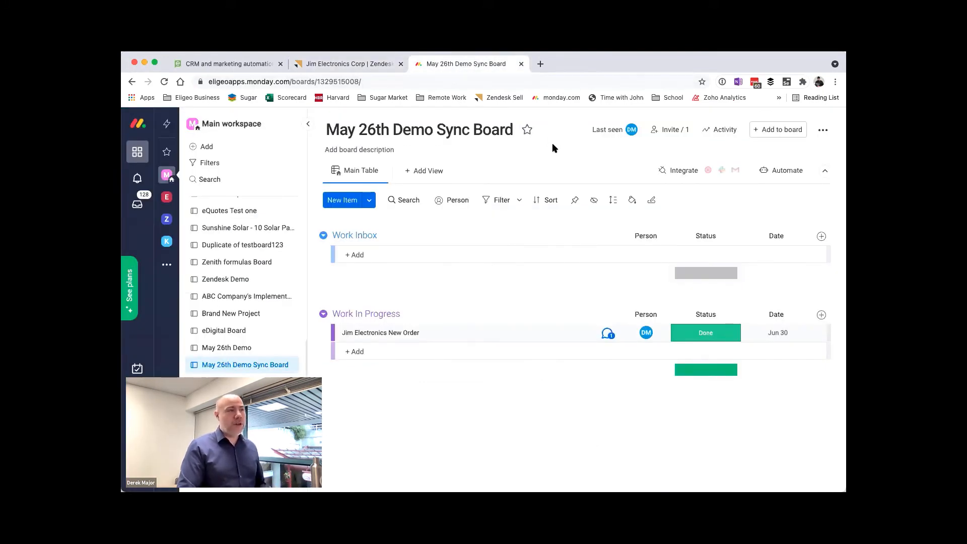
left_click(824, 130)
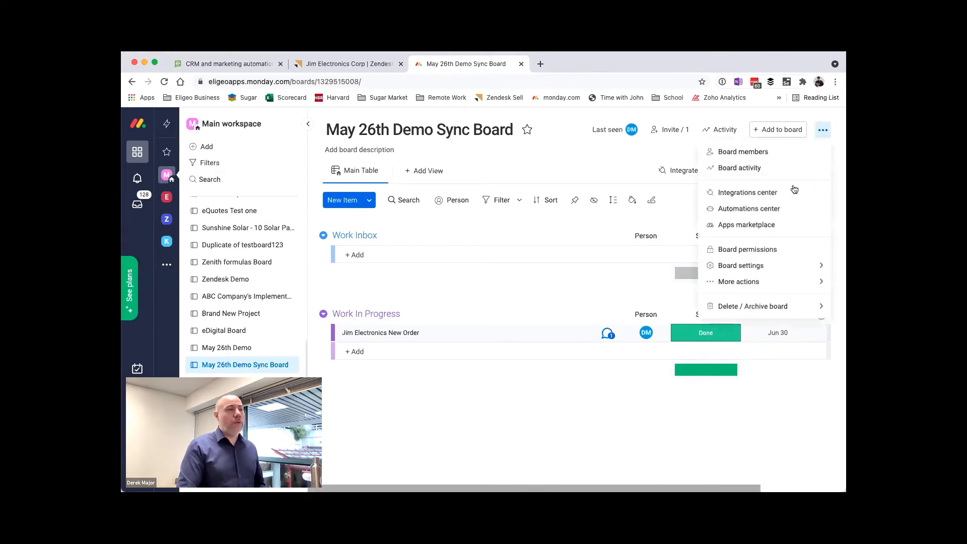
left_click(772, 208)
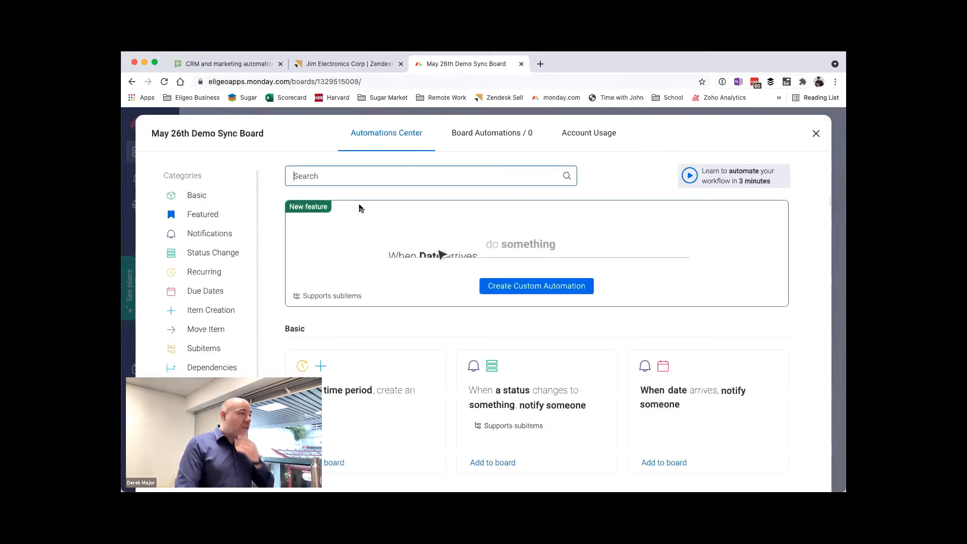
left_click(209, 309)
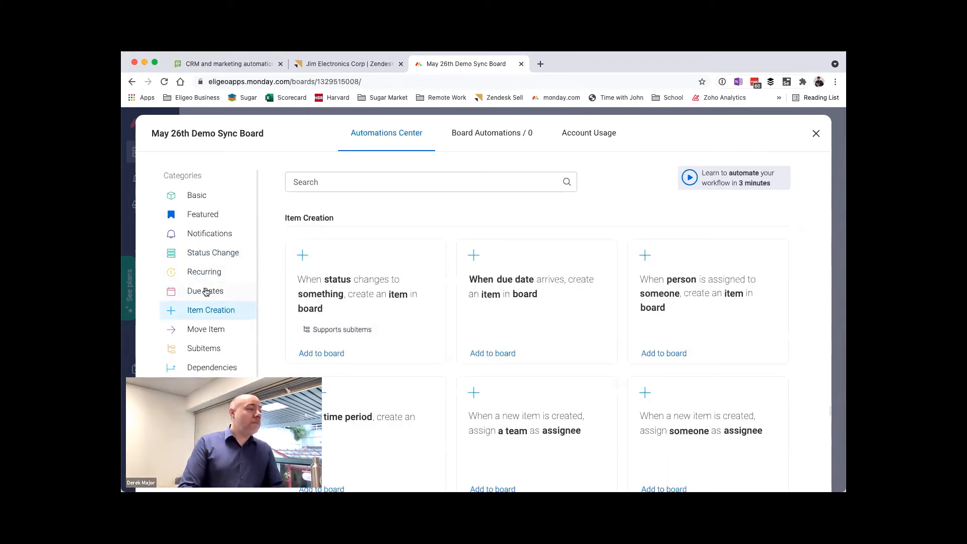
Step: Search the automation templates for "create" and look through the Item Creation recipes
left_click(319, 189)
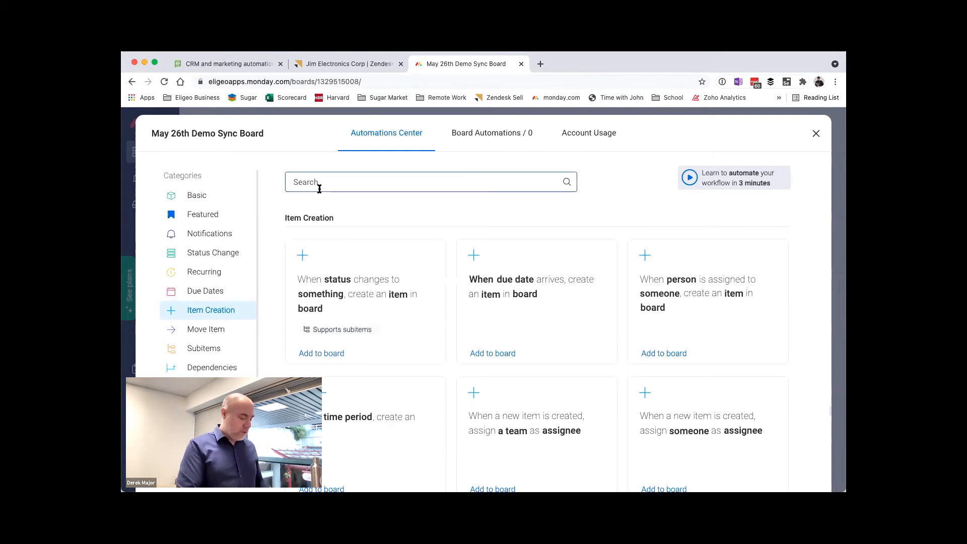
type("create")
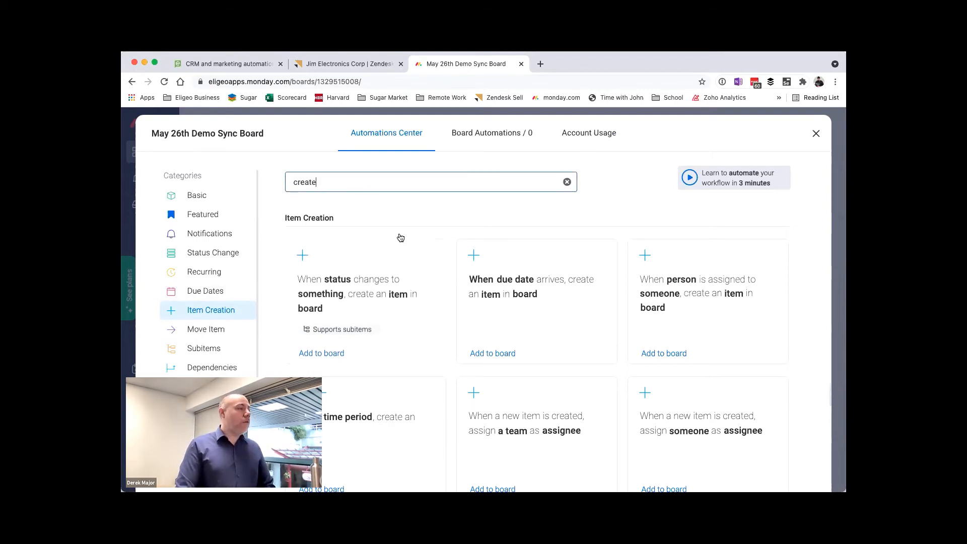
scroll(399, 237, "down", 5)
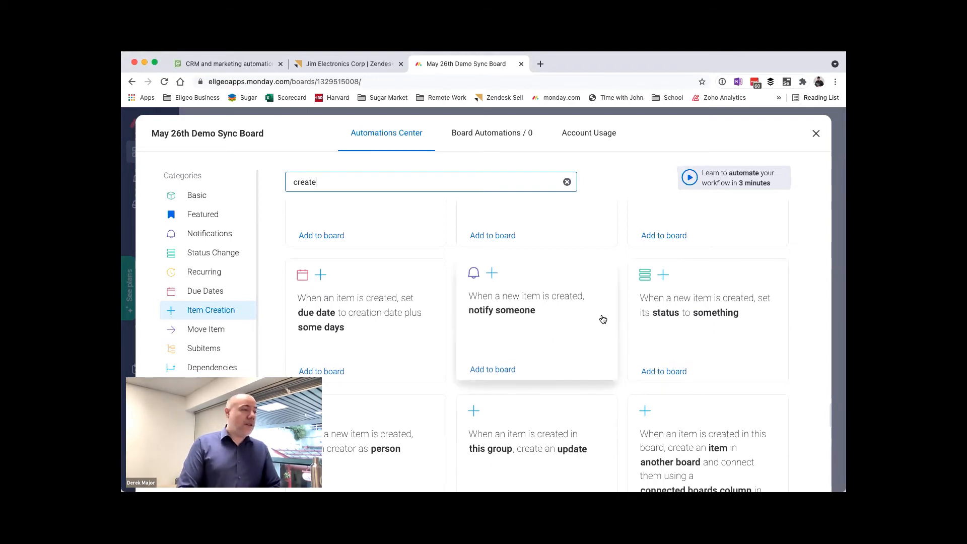
scroll(605, 318, "down", 2)
scroll(625, 318, "down", 5)
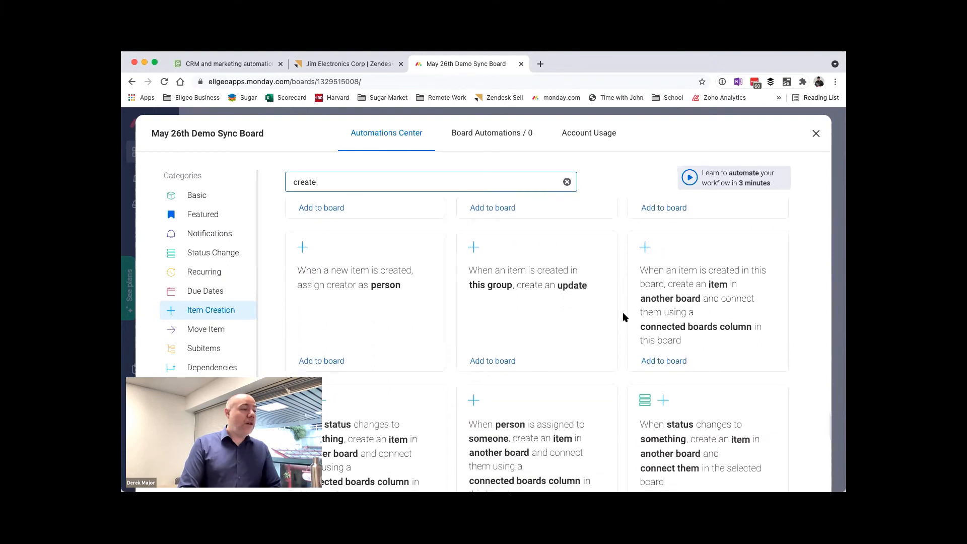
scroll(625, 317, "up", 1)
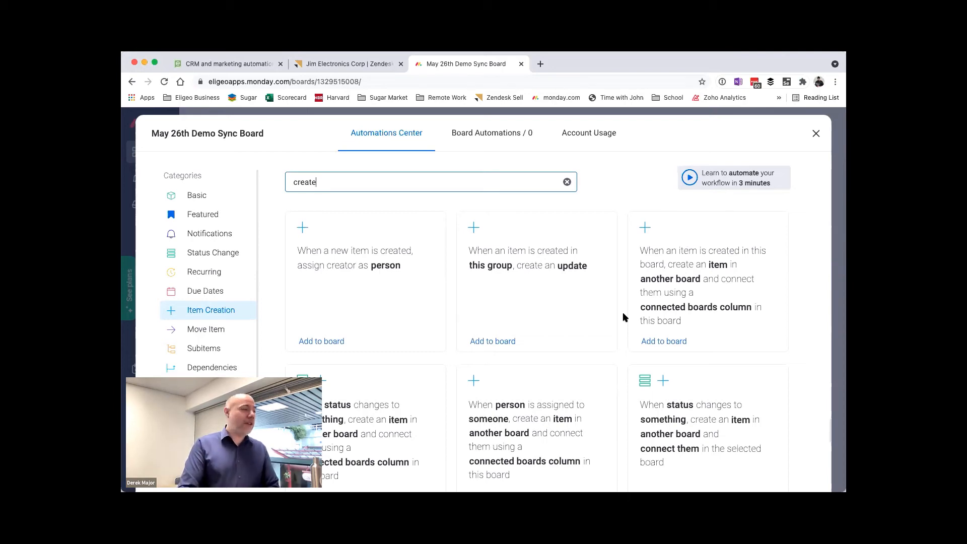
Step: Start a custom automation triggered when an item is created, with creating a sub item as its action
left_click(215, 387)
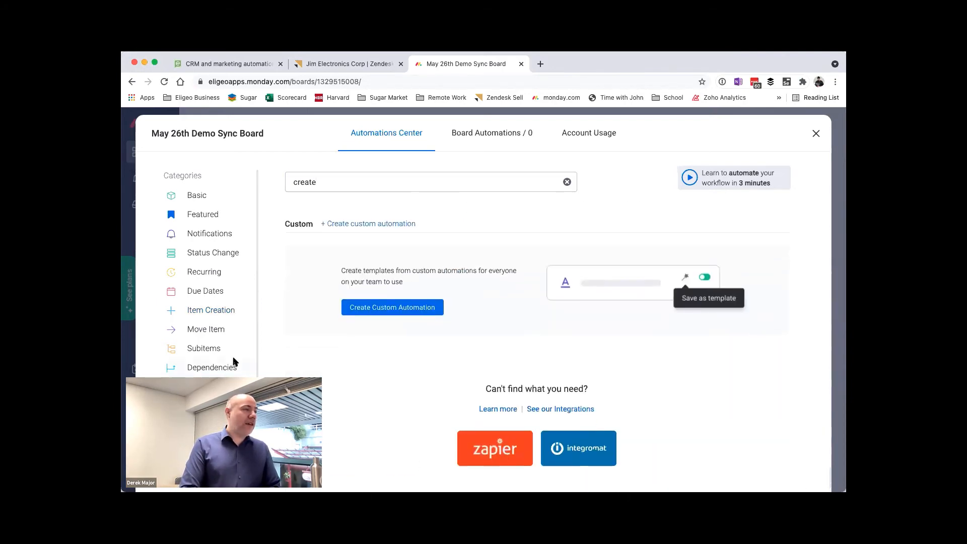
left_click(366, 225)
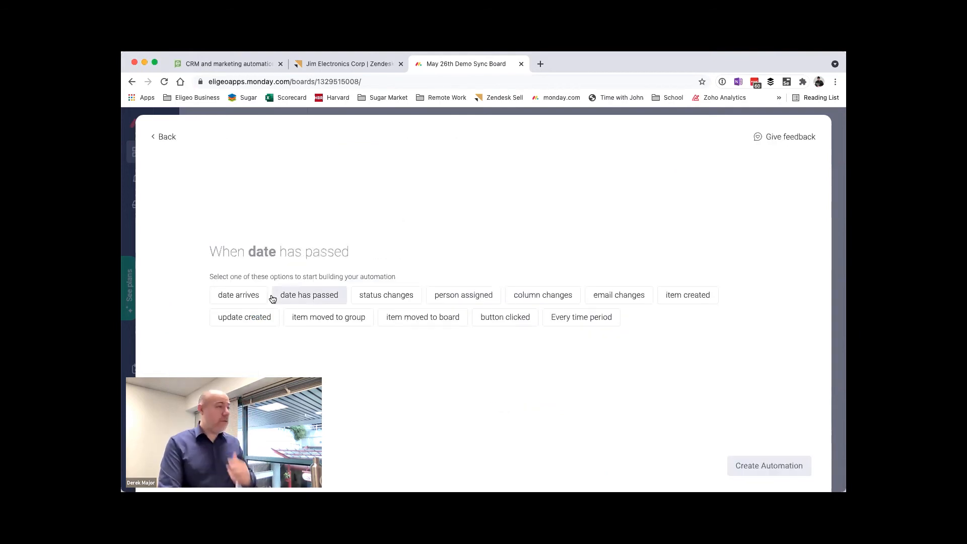
left_click(662, 298)
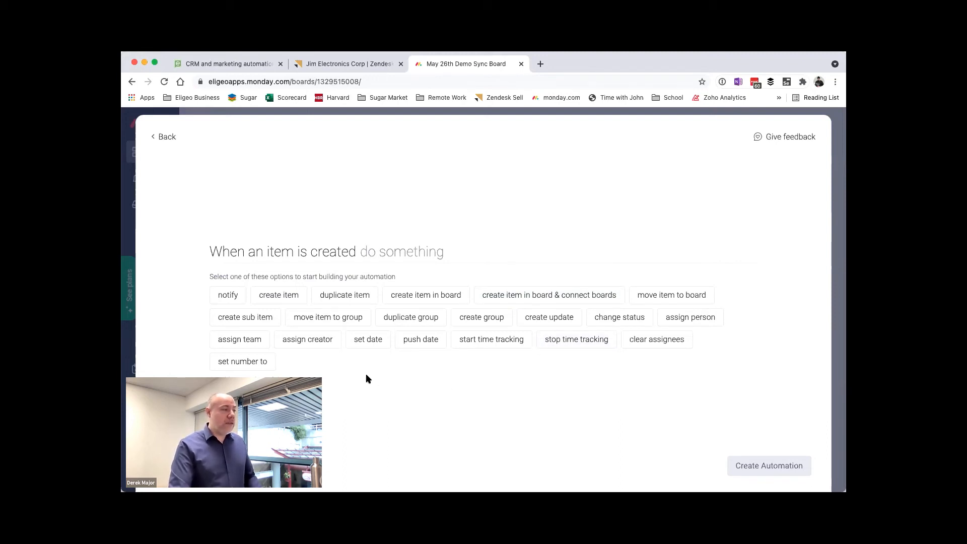
left_click(264, 318)
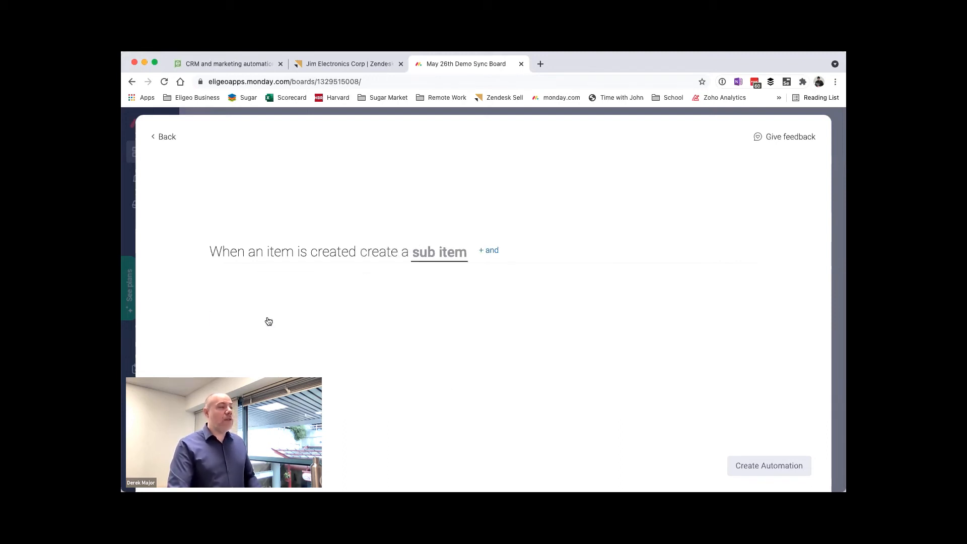
Step: Name the automation's sub item "Confirm Order Details" and set its status to Working on it
left_click(452, 260)
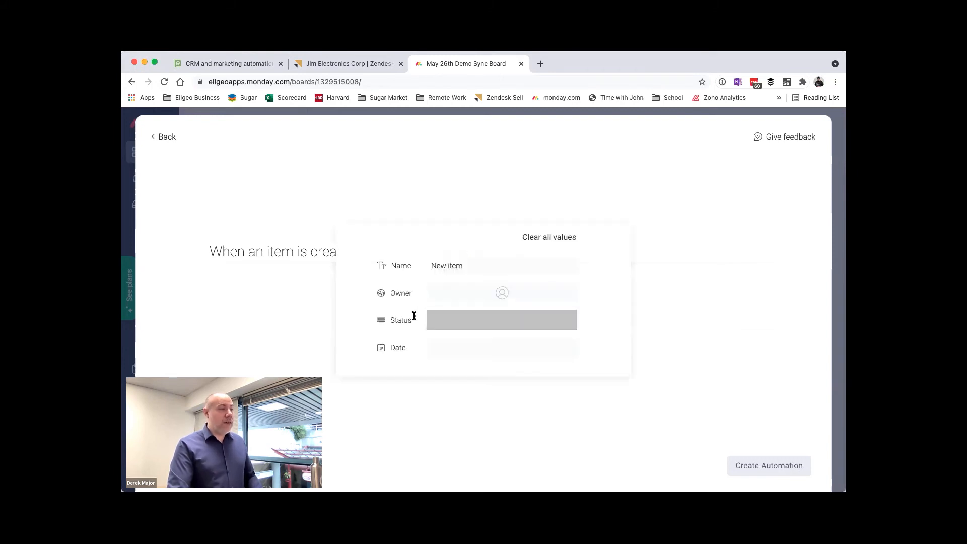
left_click(473, 269)
type("Confirm Oree")
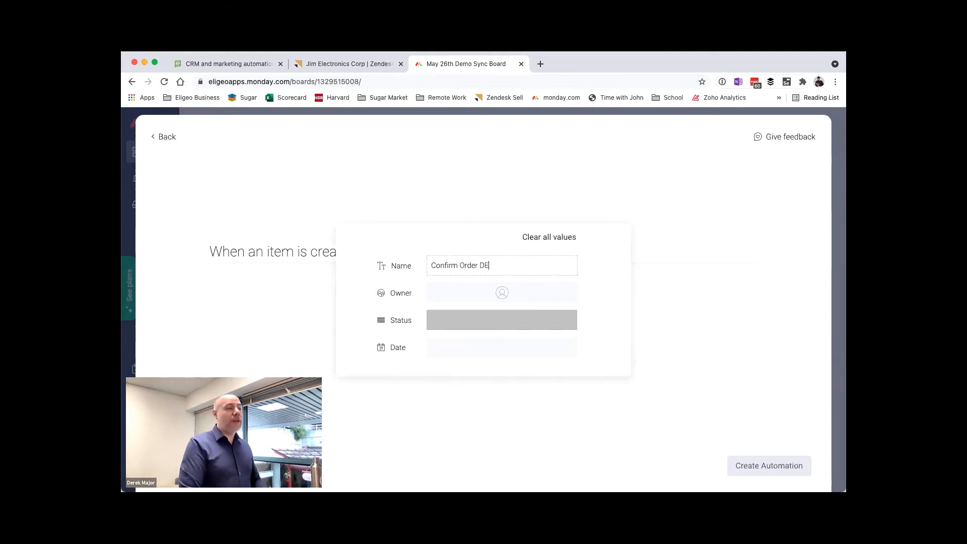
type("r Details")
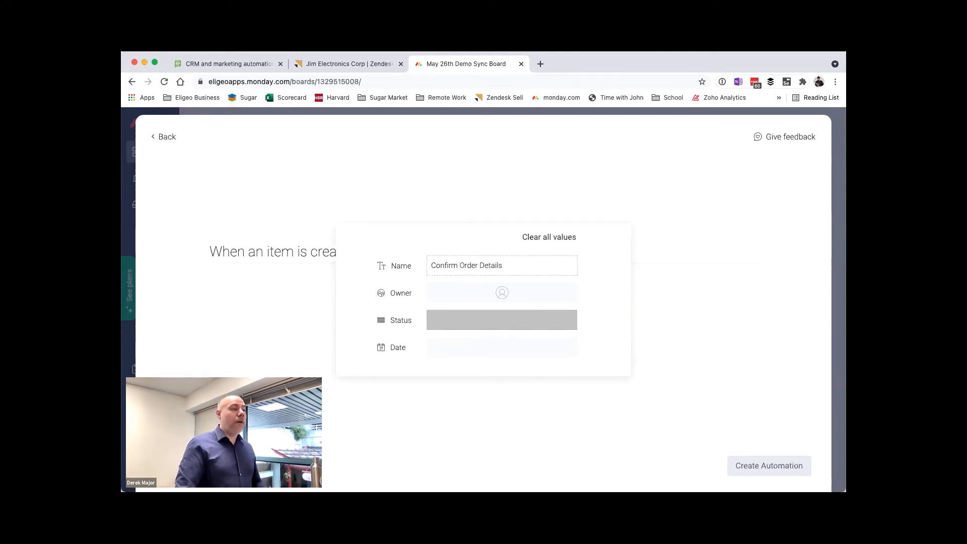
left_click(471, 321)
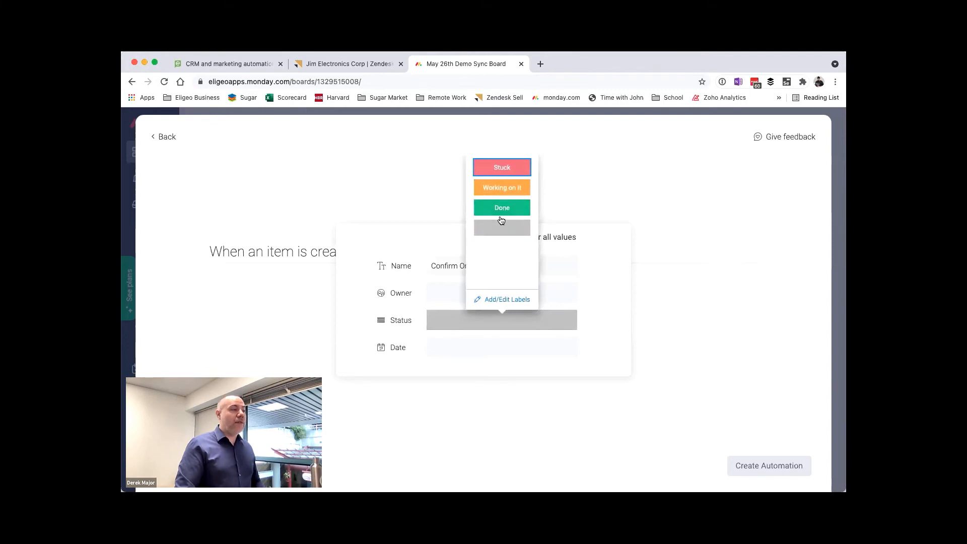
left_click(501, 188)
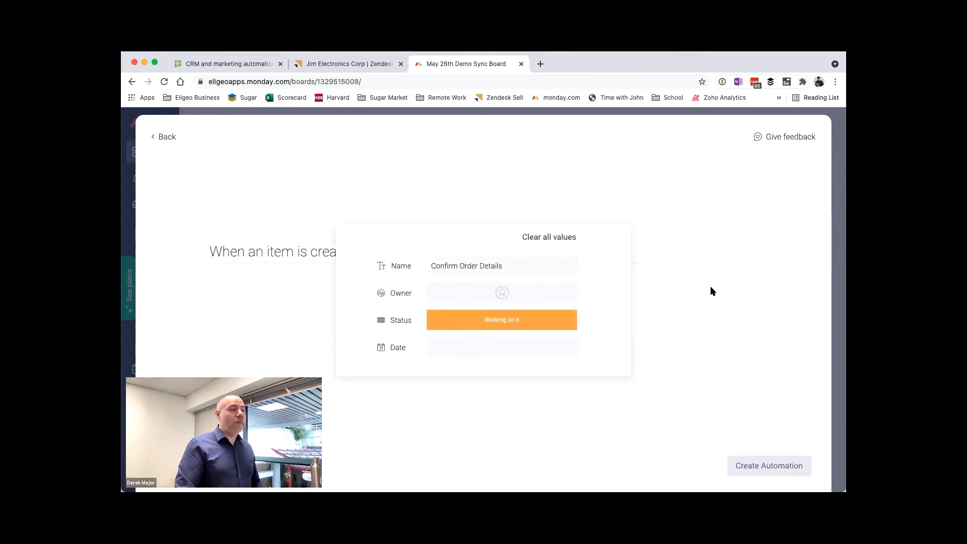
left_click(677, 317)
Step: Add a second create sub item action named "Call Customer to Update on Order Info" with the status Working on it
left_click(492, 251)
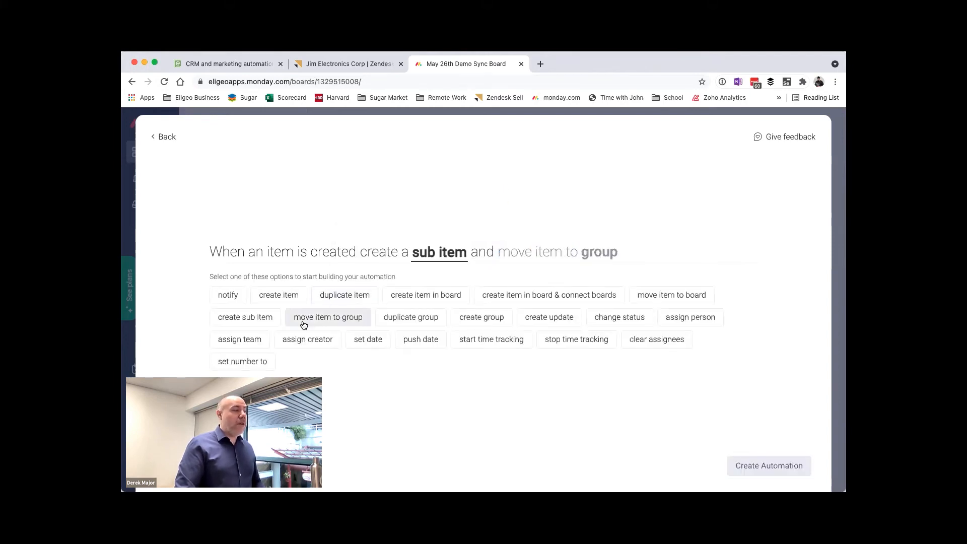
left_click(261, 322)
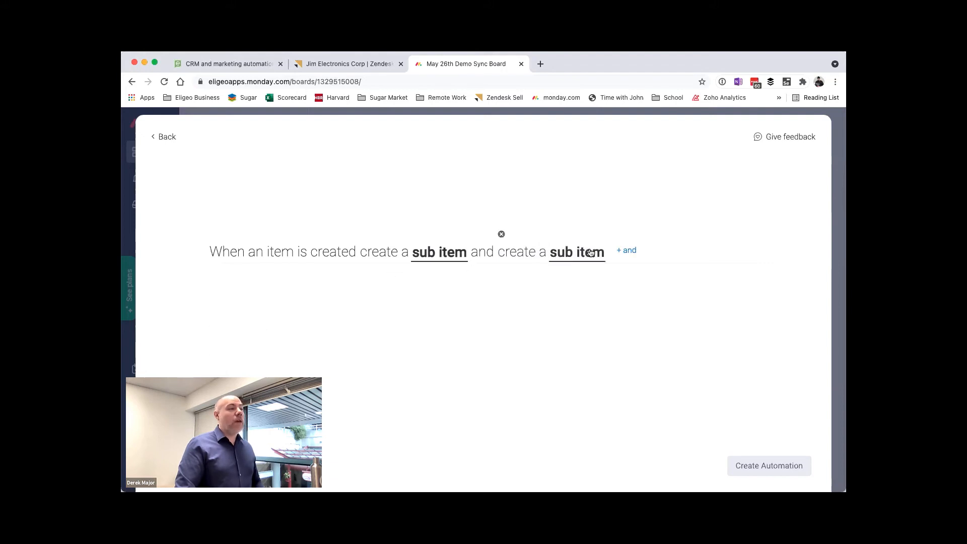
left_click(591, 252)
left_click(474, 269)
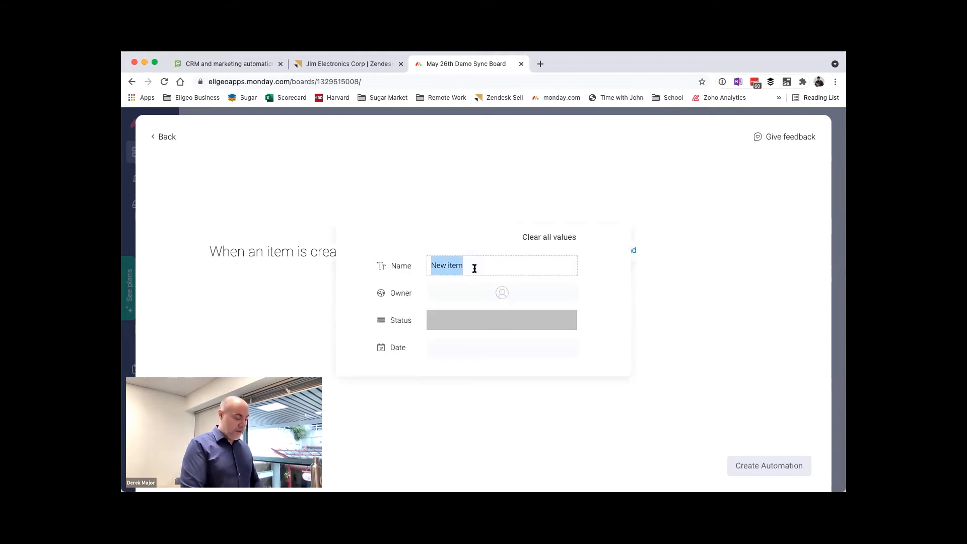
type("C")
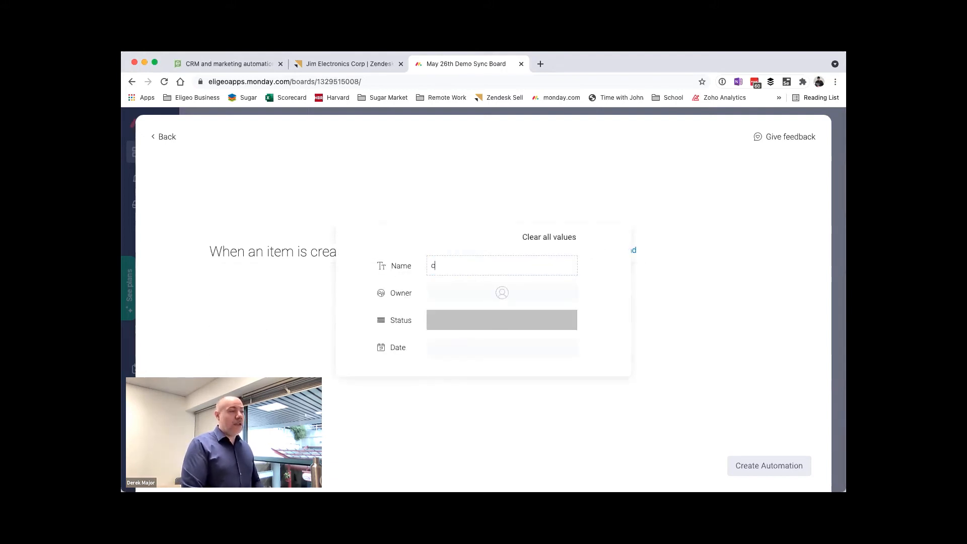
type("all Customer to ")
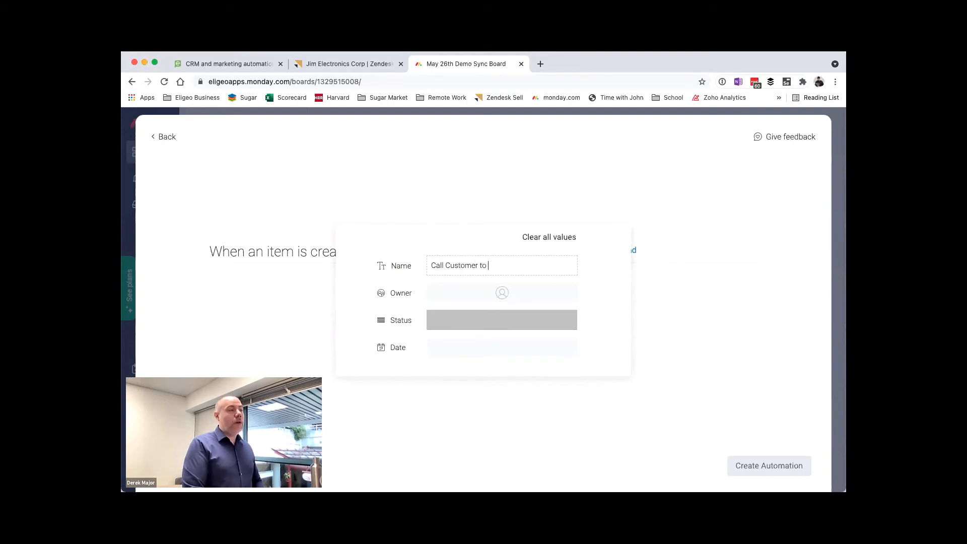
type("Update on Order Info")
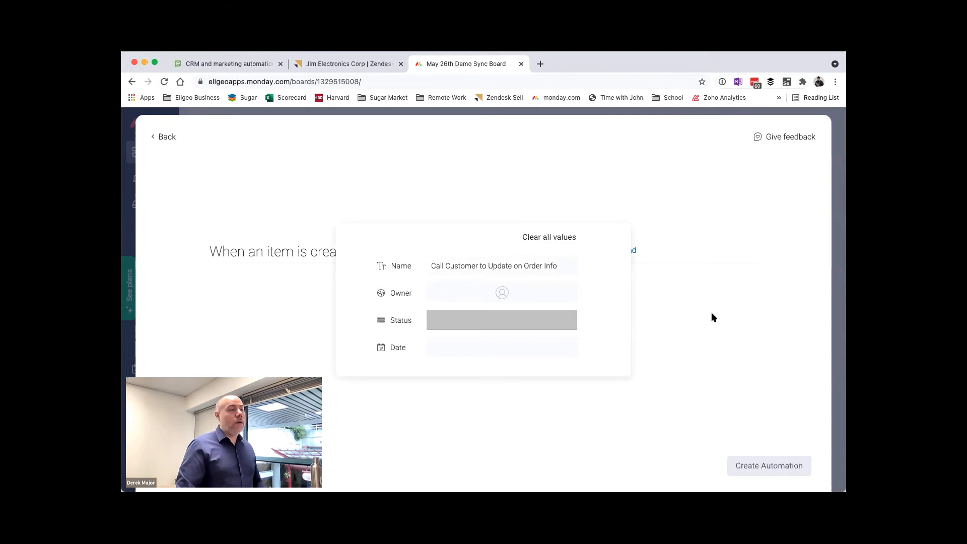
left_click(711, 312)
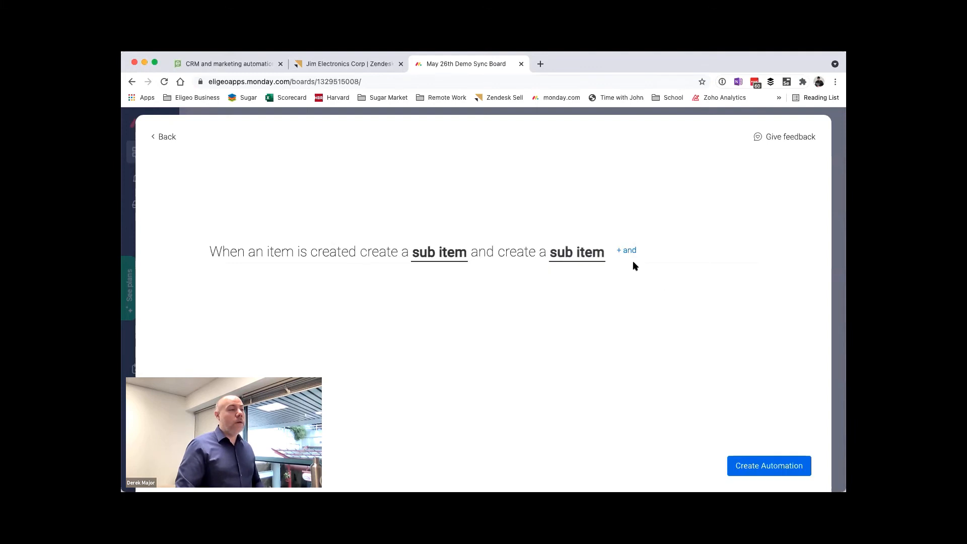
left_click(569, 257)
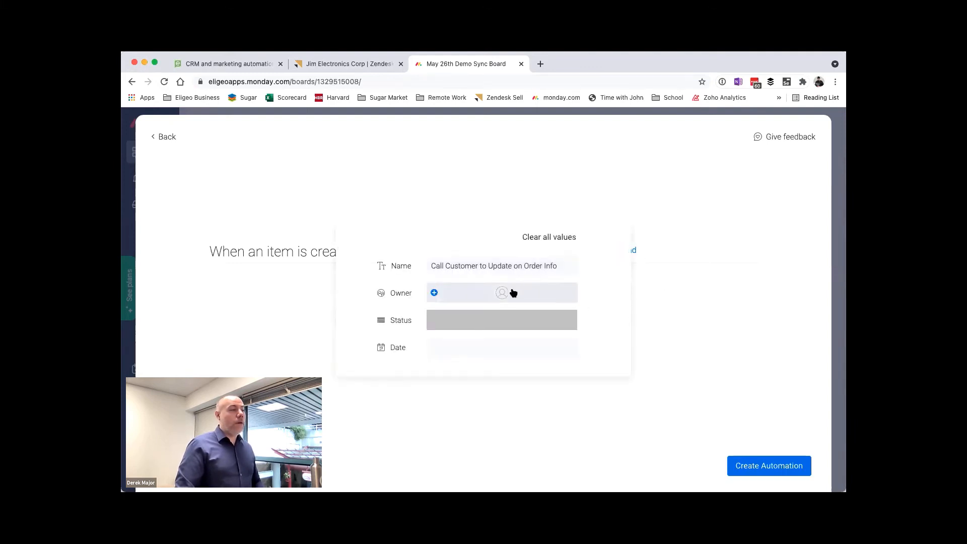
left_click(498, 327)
left_click(503, 188)
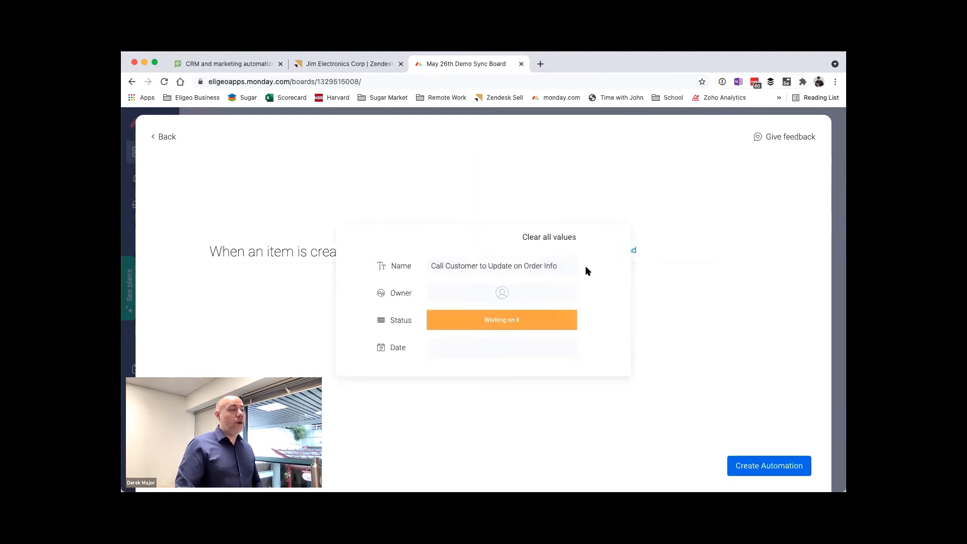
Step: Add an action to the automation that sets the Date column to today
left_click(627, 251)
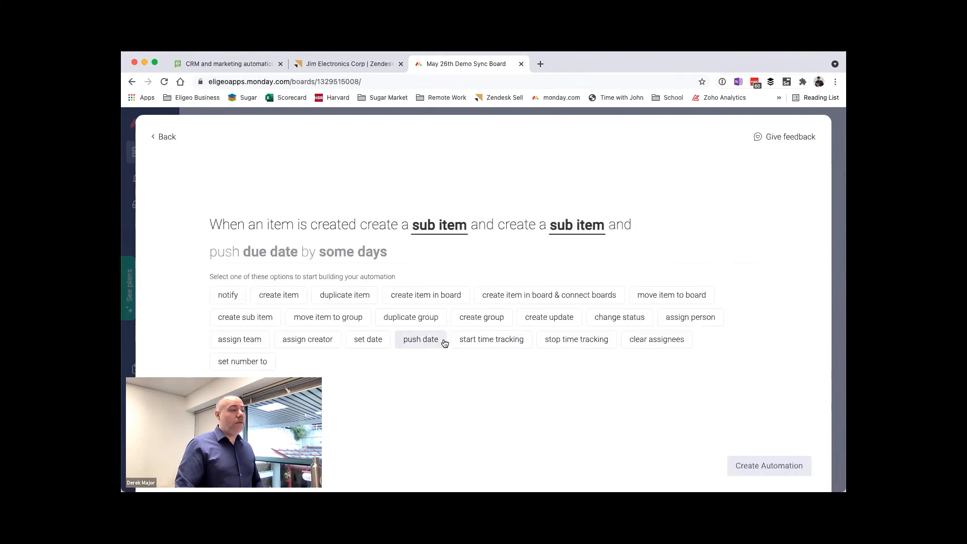
left_click(362, 343)
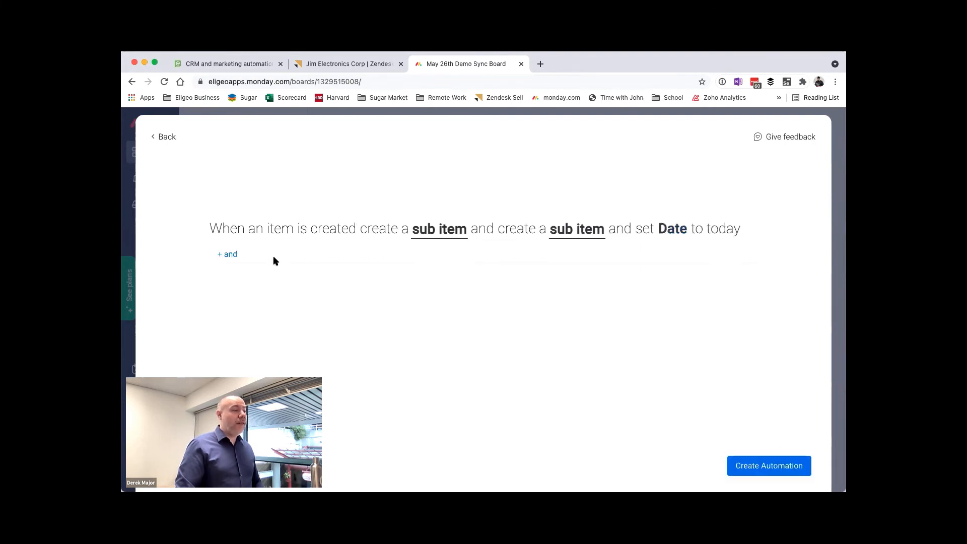
left_click(678, 229)
left_click(226, 297)
Step: Add a new date column to the board, use it in the set date action, and include the time
left_click(640, 211)
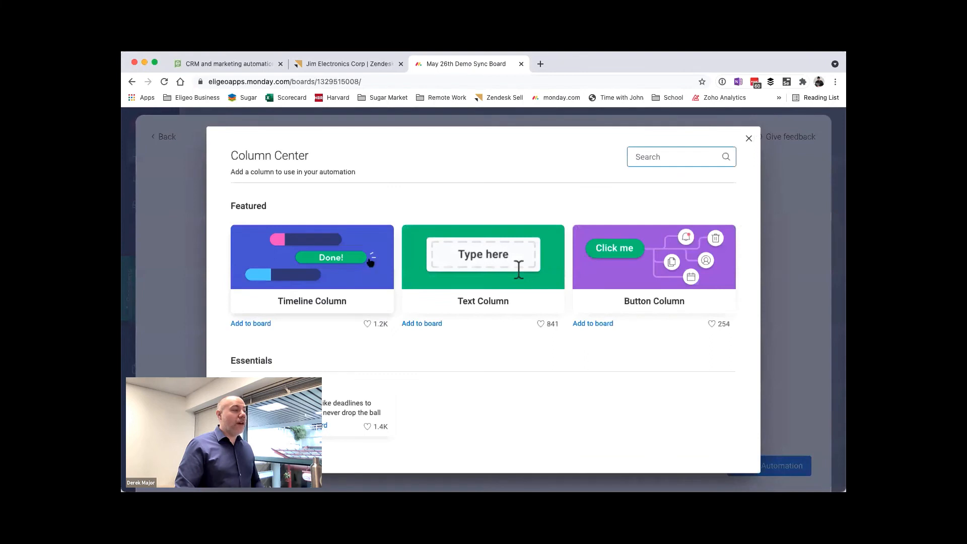
type("date")
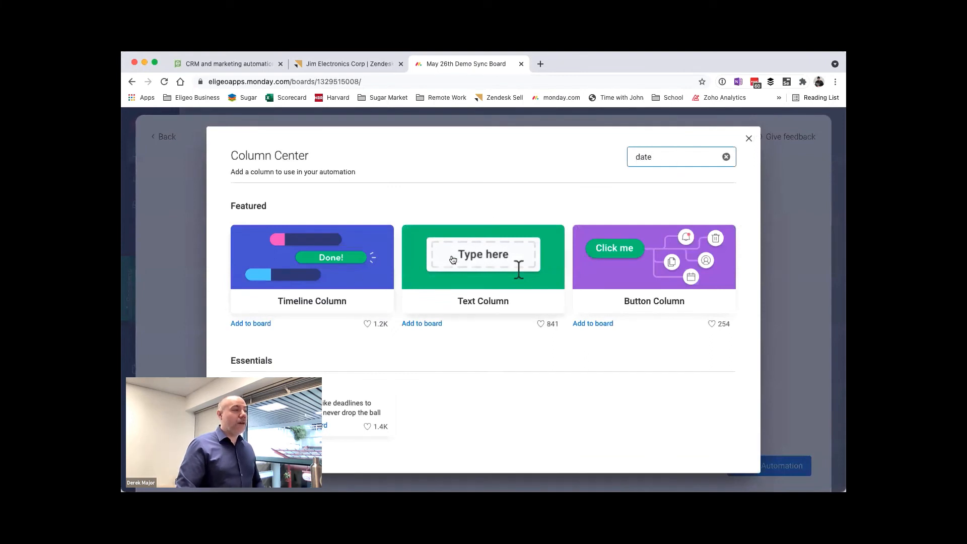
left_click(313, 426)
left_click(310, 295)
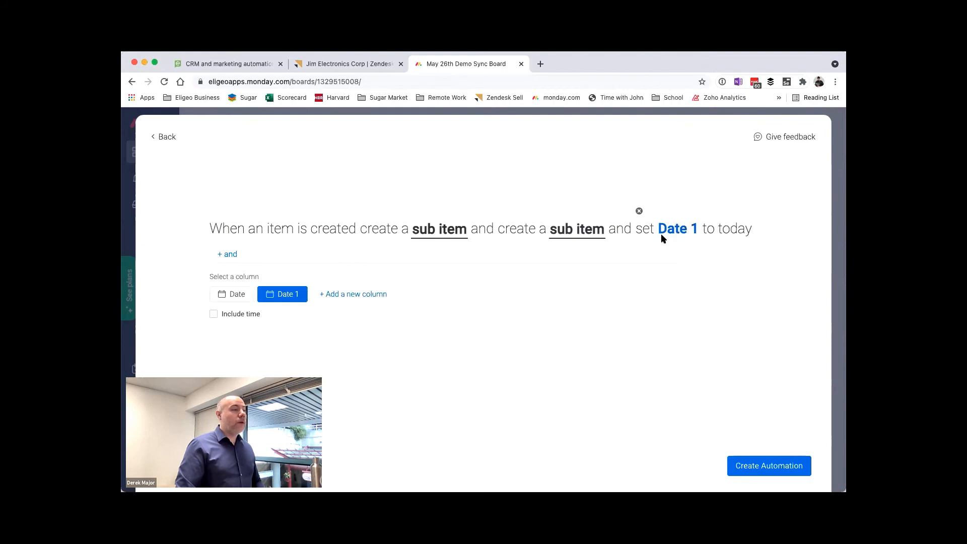
left_click(287, 294)
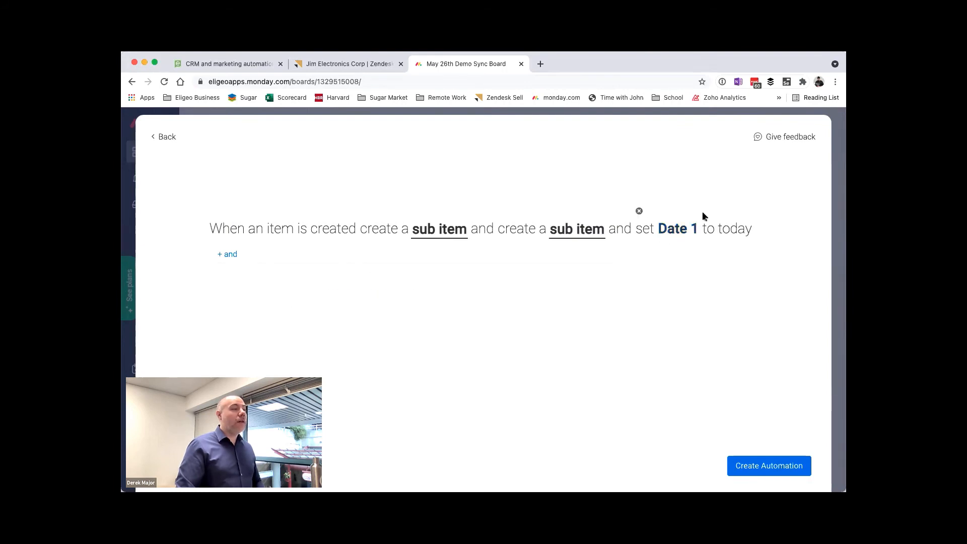
left_click(700, 229)
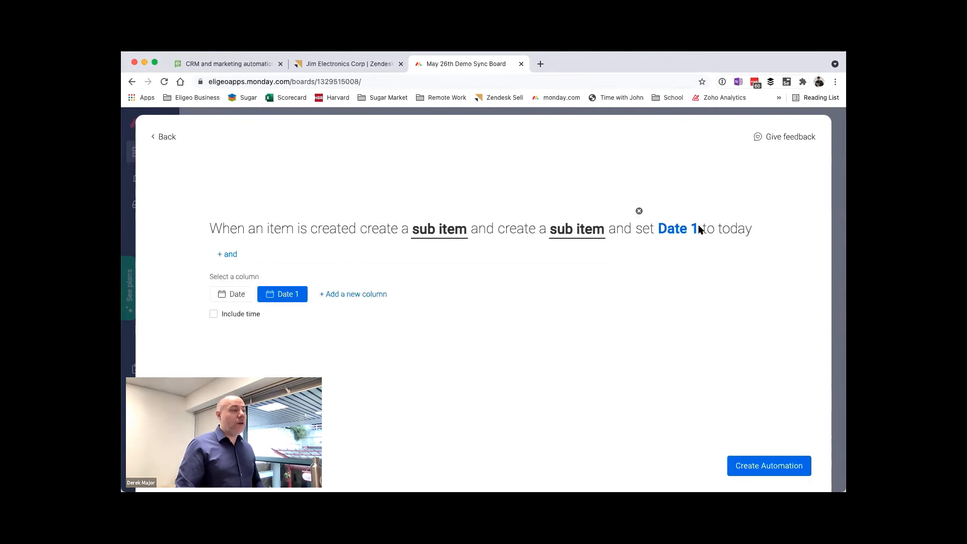
left_click(222, 314)
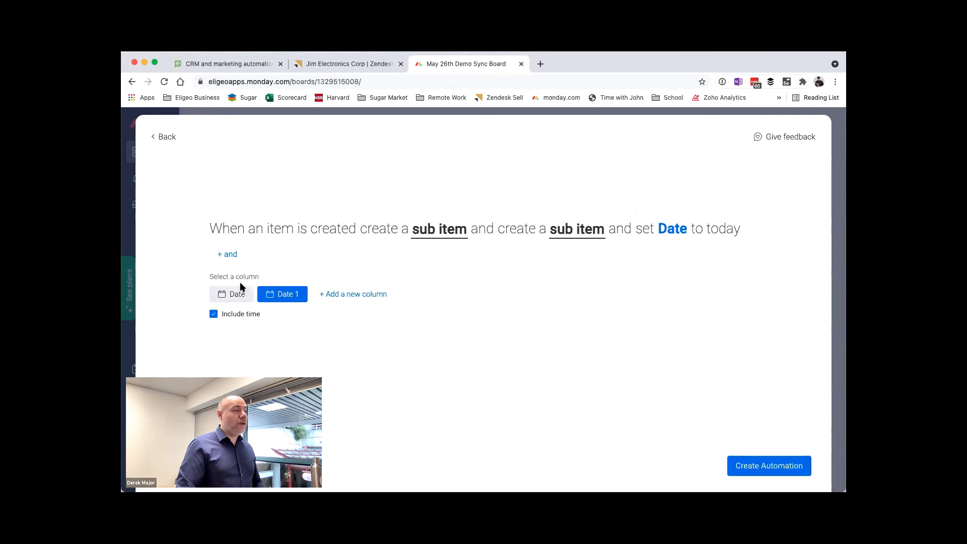
Step: Add an assign person action that assigns the first listed team member as Person
left_click(231, 255)
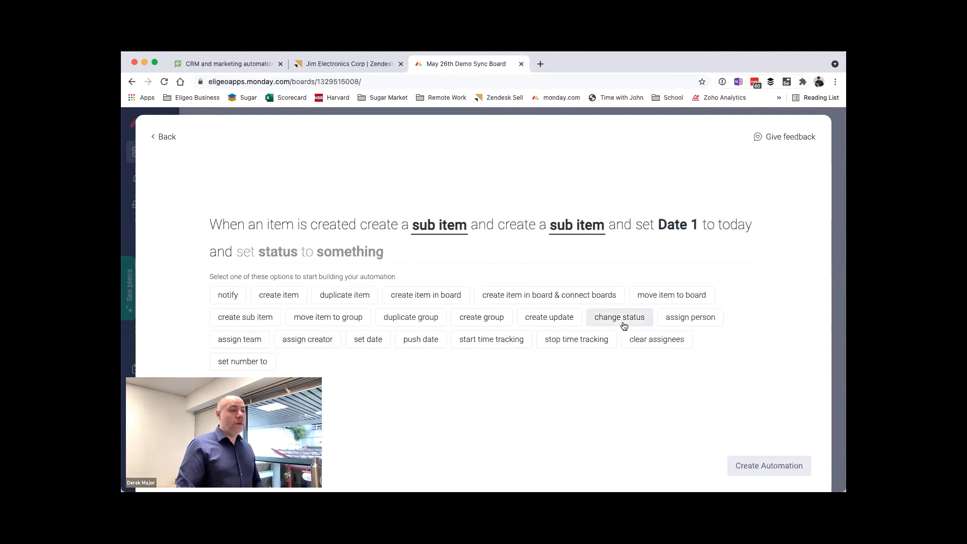
left_click(673, 319)
left_click(318, 260)
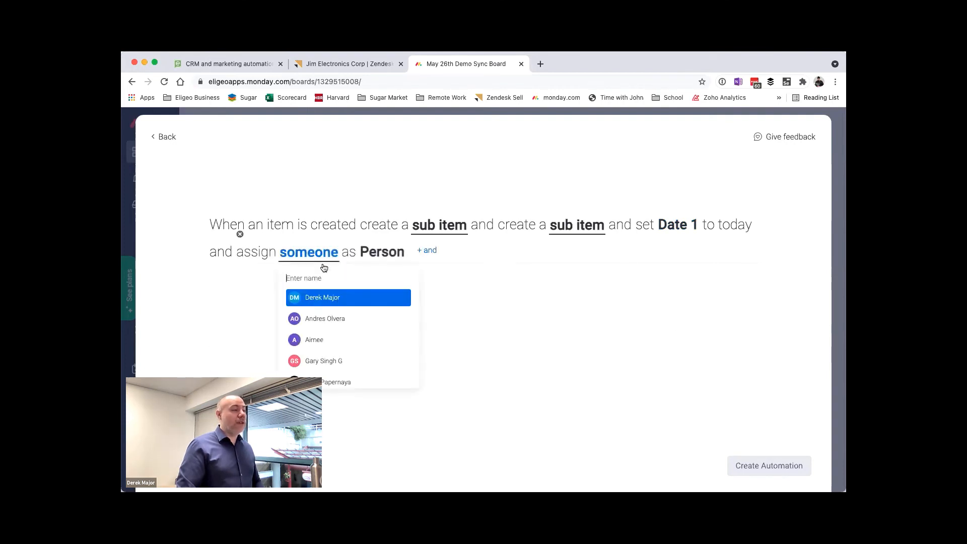
left_click(403, 297)
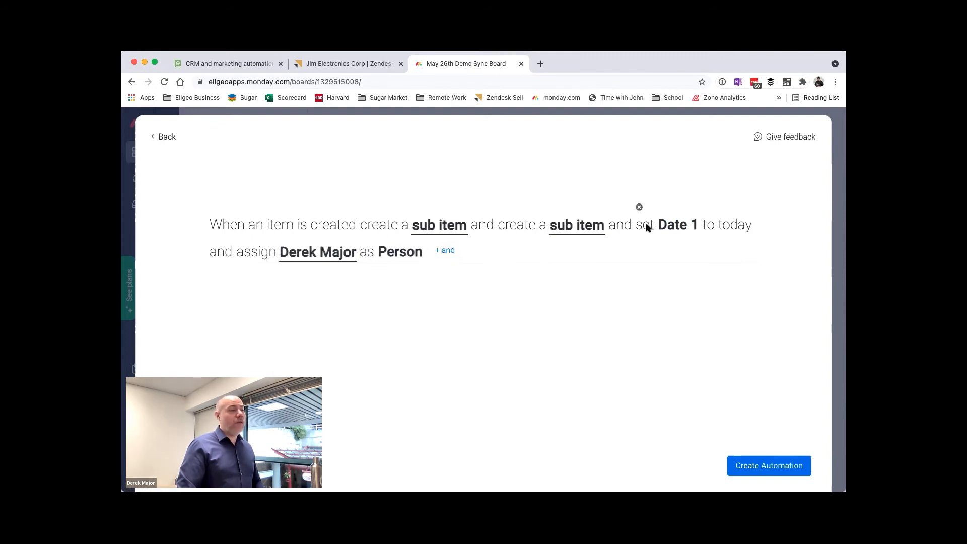
Step: Create the custom automation on the board and close the automations center
left_click(753, 462)
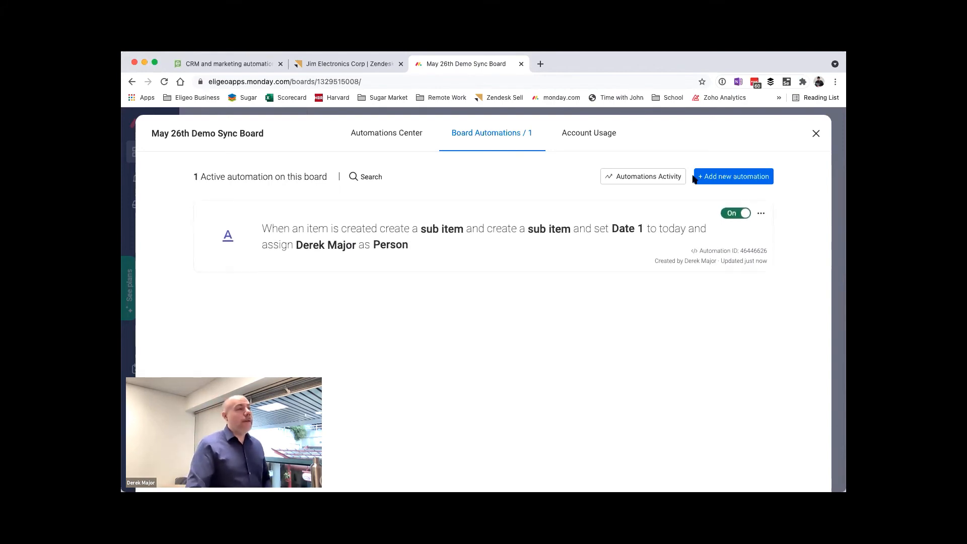
left_click(816, 133)
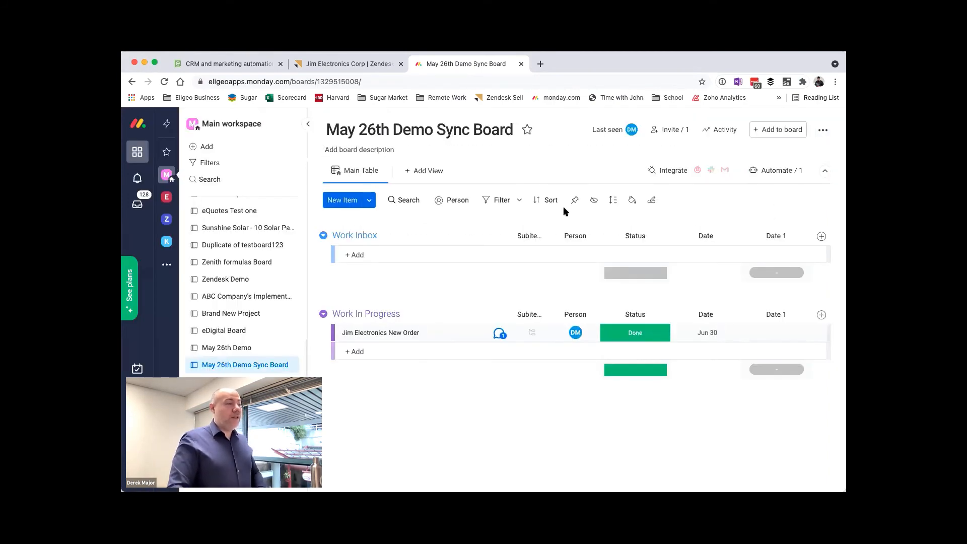
Step: In the Zendesk Sell deal's monday.com widget, create a new item named "Jim Electronics New Order 2"
left_click(353, 66)
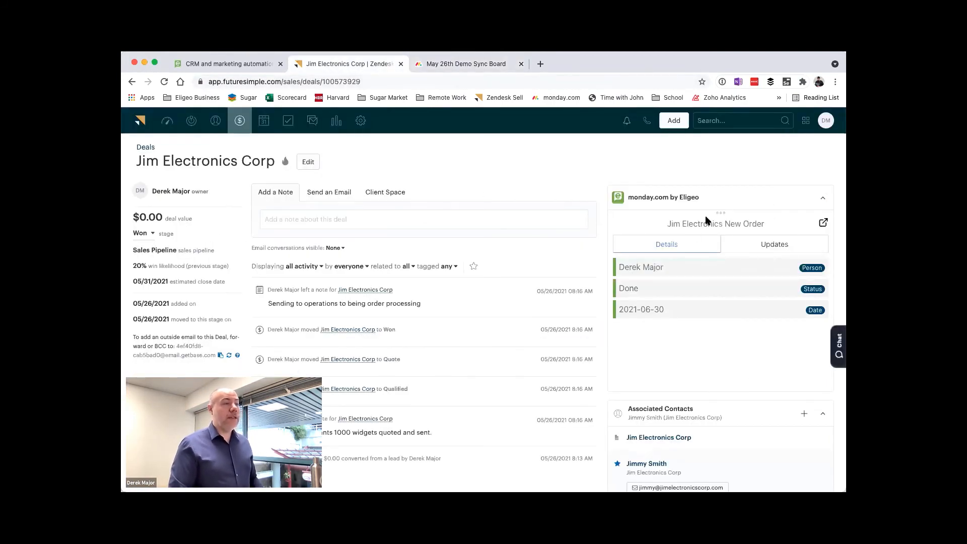
left_click(721, 213)
left_click(709, 324)
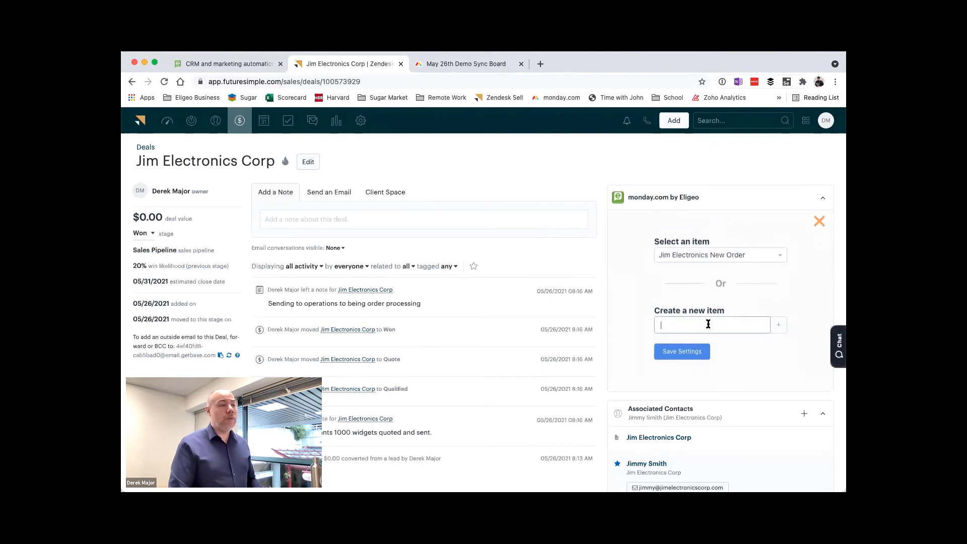
type("H")
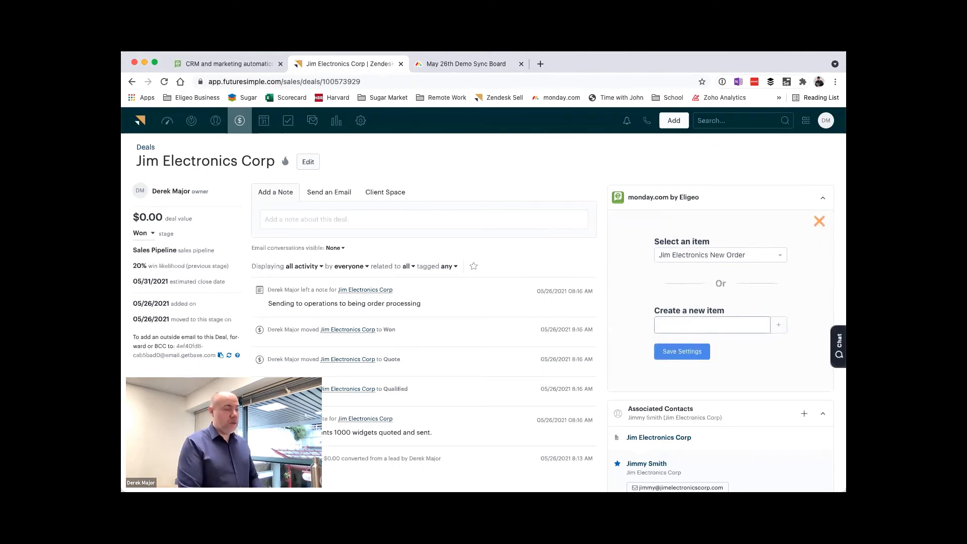
type("im Electronics New Order 2")
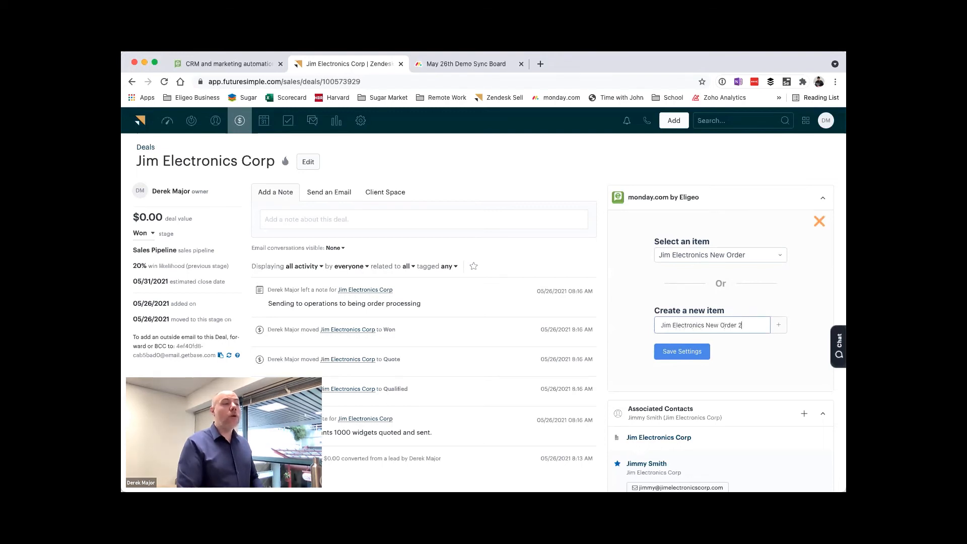
left_click(779, 325)
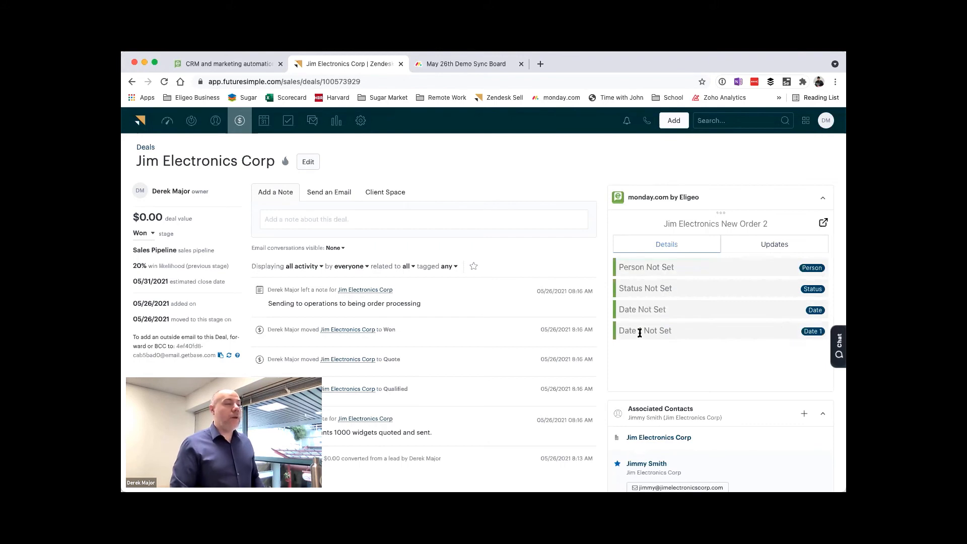
Step: Expand the new item's subitems on the monday.com board and reload its details in the Zendesk Sell deal to check the automation's effect
left_click(476, 62)
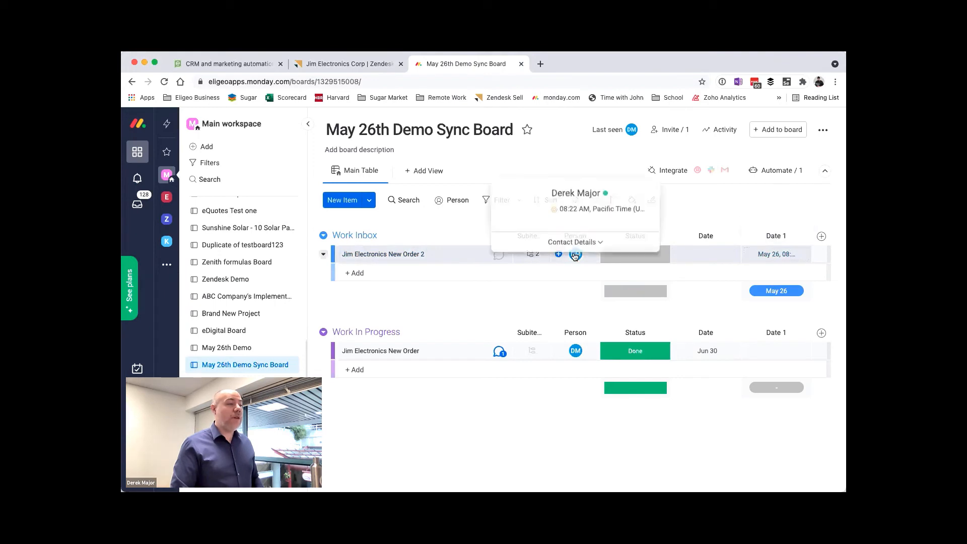
left_click(528, 255)
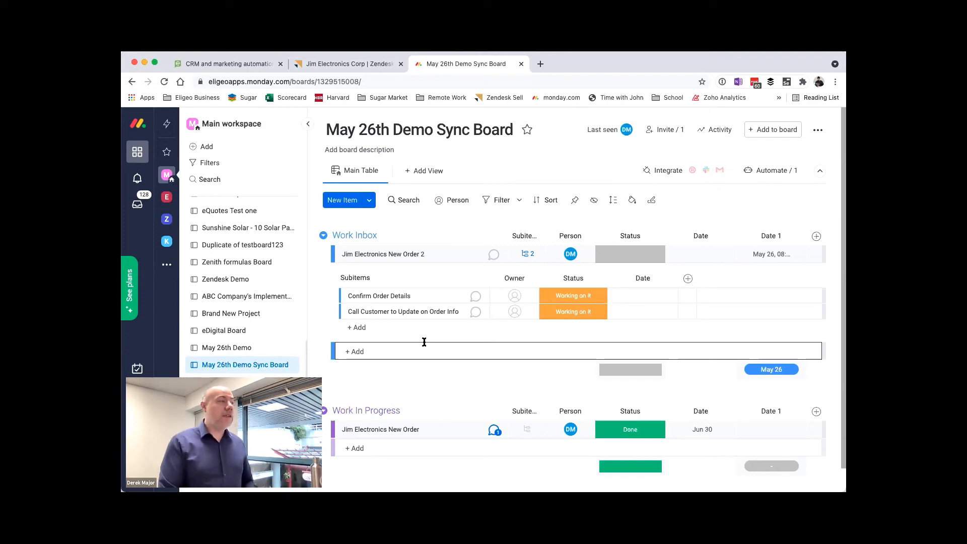
left_click(348, 63)
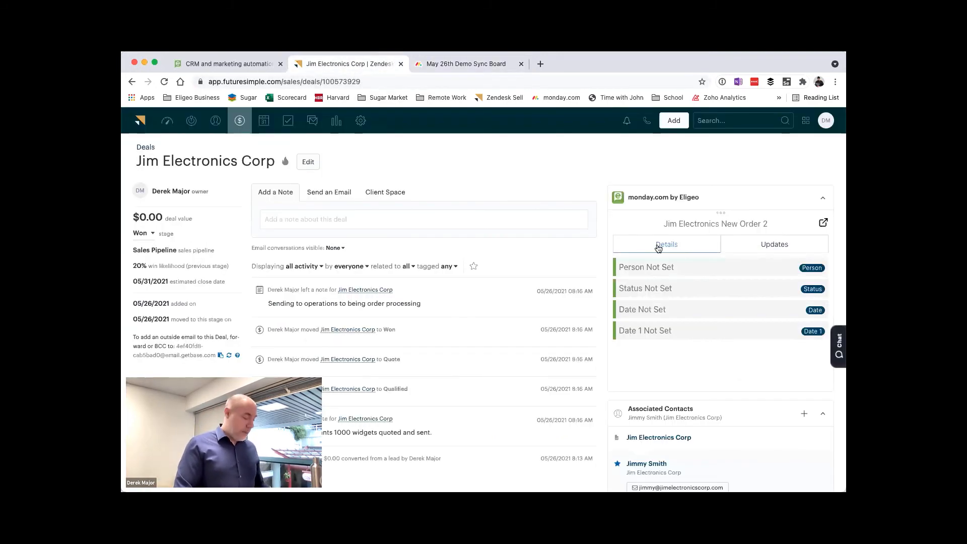
key("super+r")
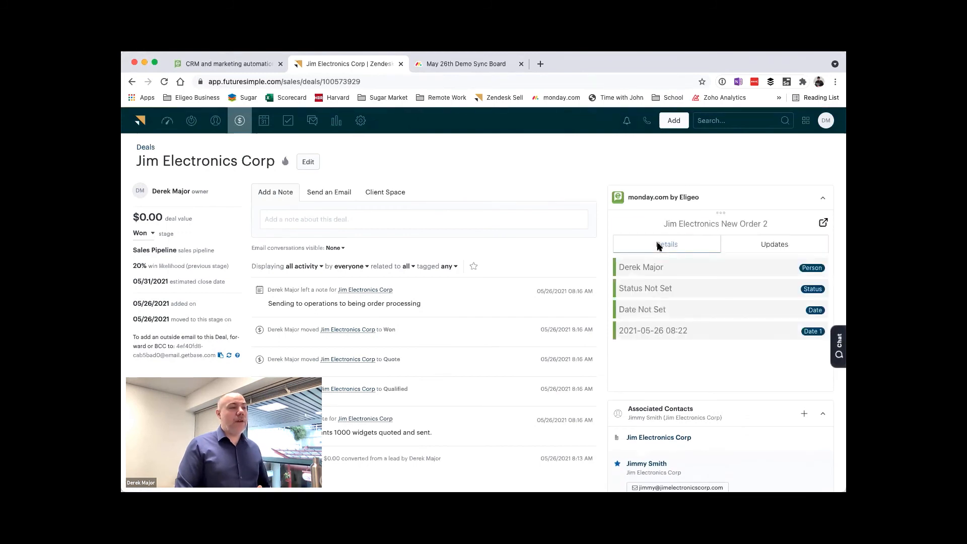
left_click_drag(636, 269, 688, 313)
left_click(630, 330)
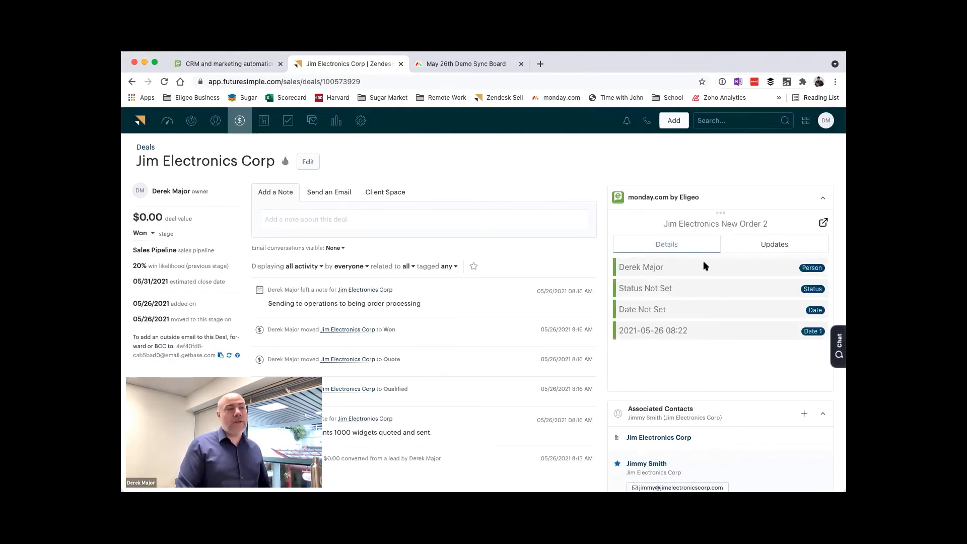
Step: Post the update "This is a test." on the Jim Electronics New Order 2 item in monday.com
left_click(468, 64)
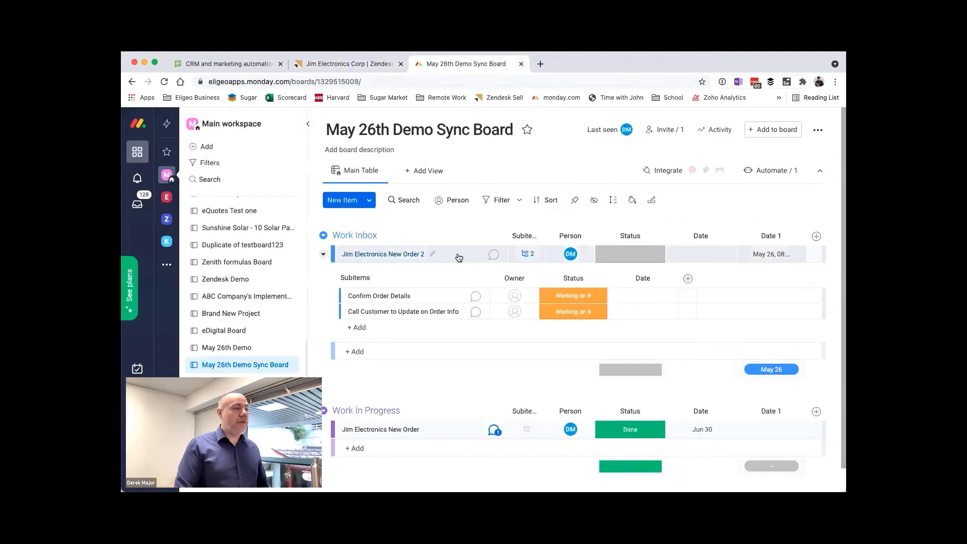
left_click(459, 258)
left_click(608, 210)
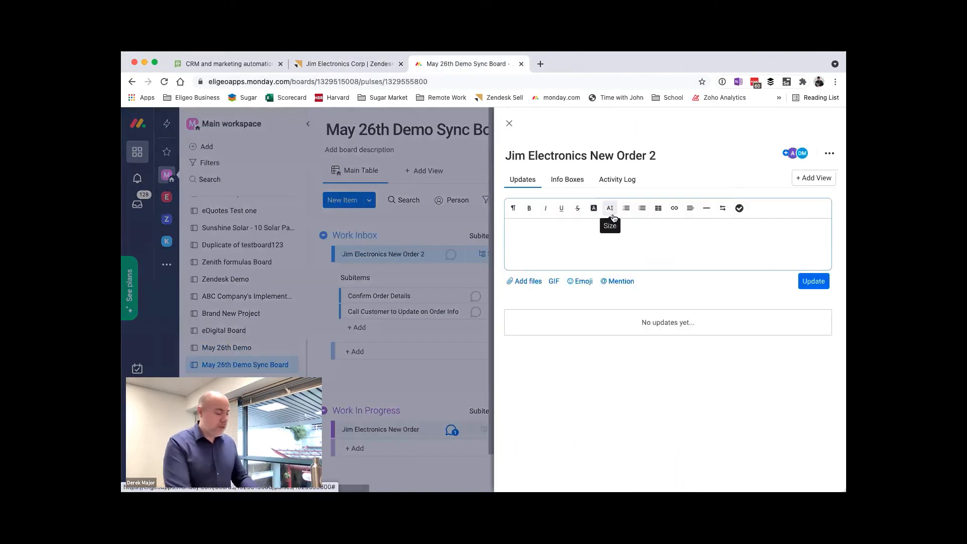
type("This is a test")
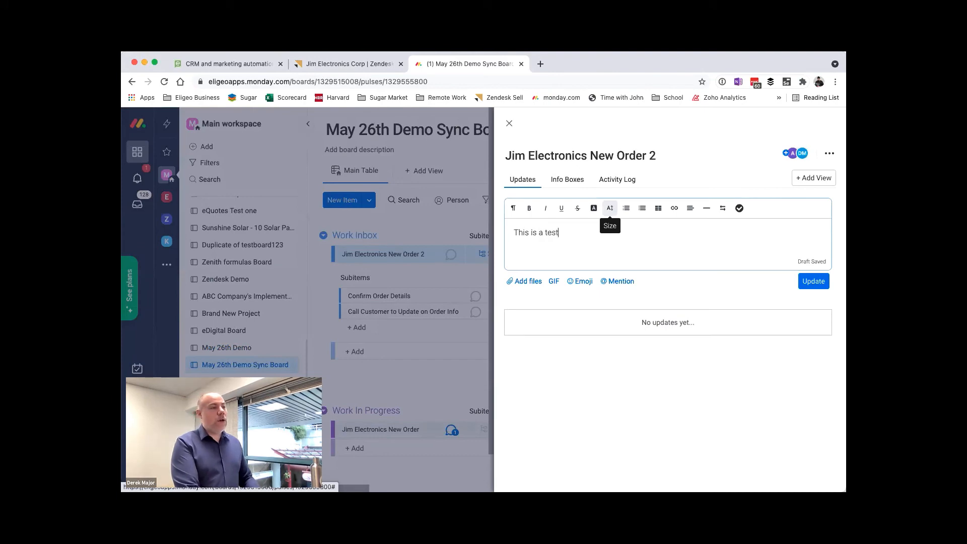
type(".")
left_click(821, 281)
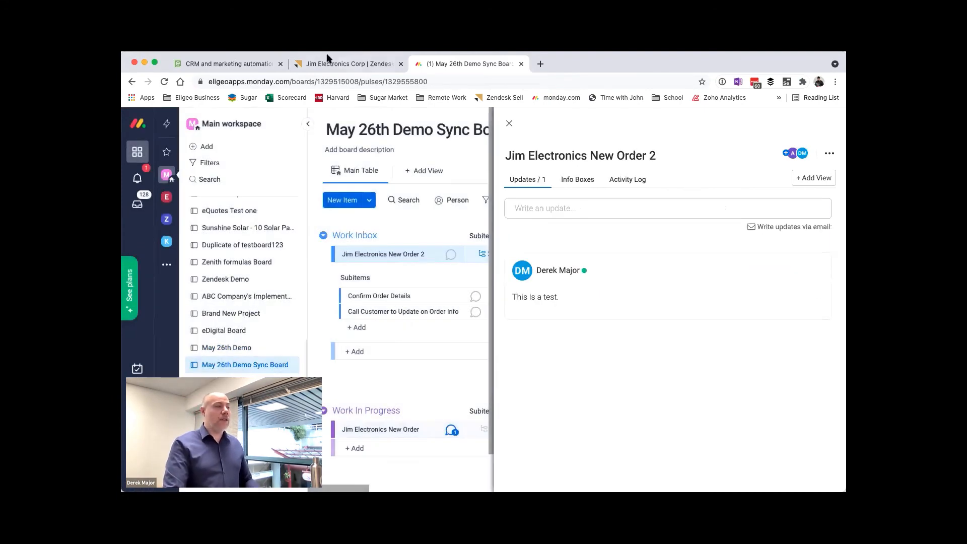
Step: Check the item's updates in the Zendesk Sell deal's monday.com widget and return to its details
left_click(327, 59)
left_click(681, 195)
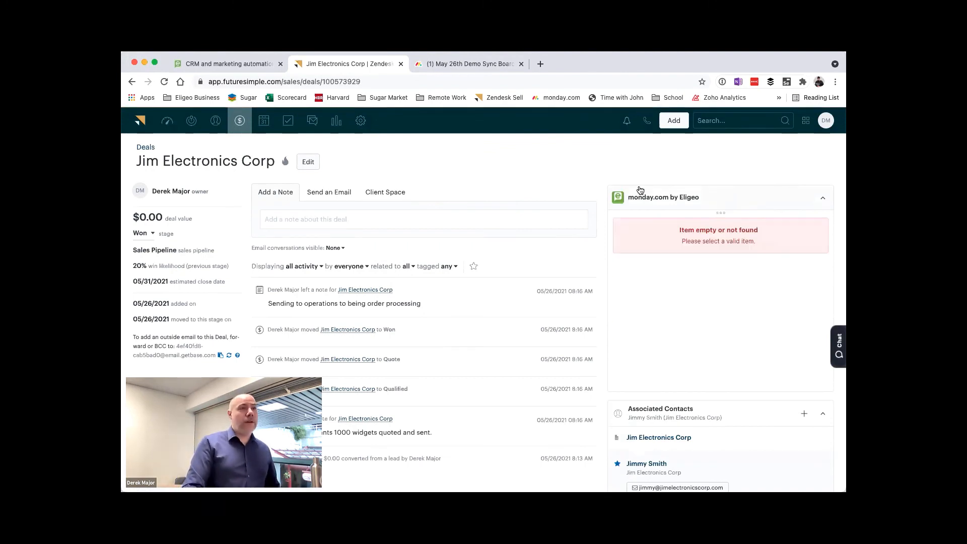
left_click(772, 243)
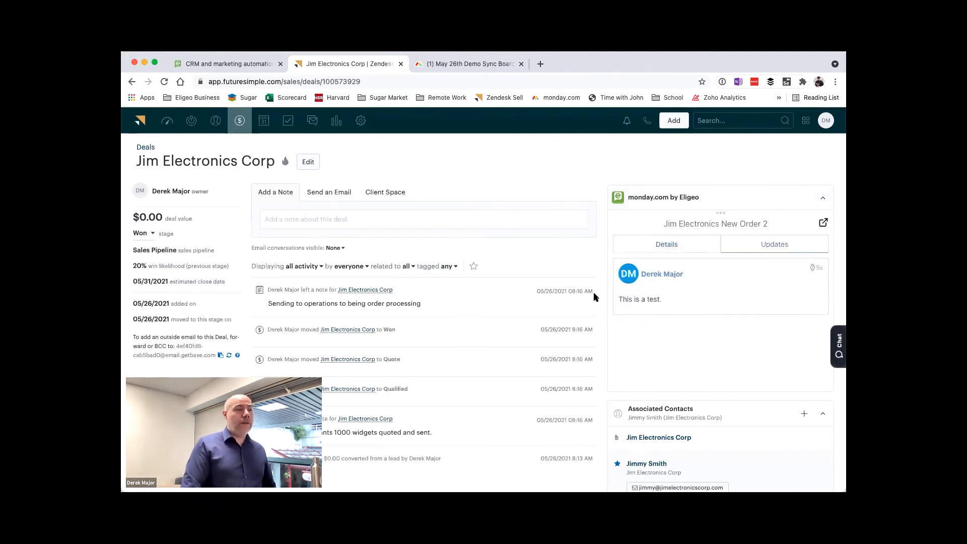
left_click(649, 250)
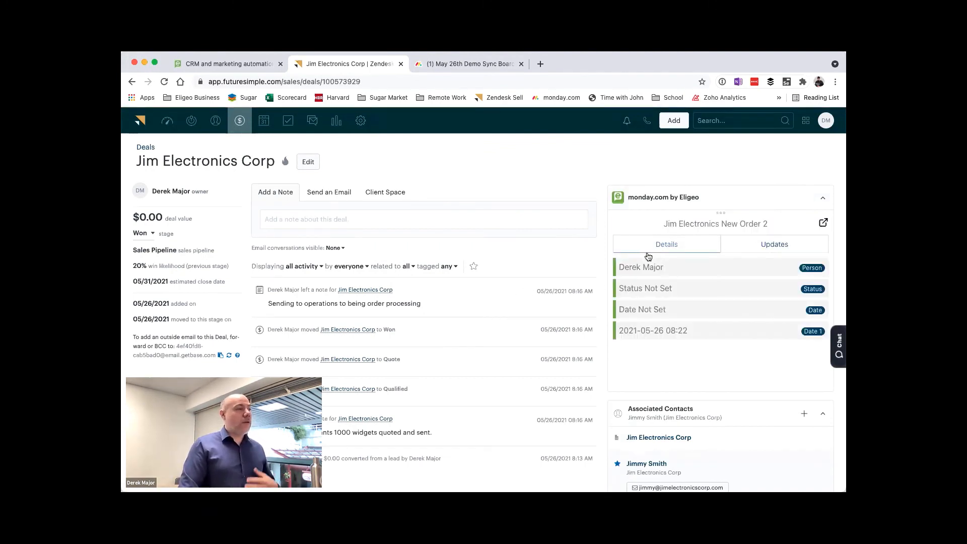
Step: Close the item on the monday.com board and look through the automation templates in the automations center
left_click(471, 65)
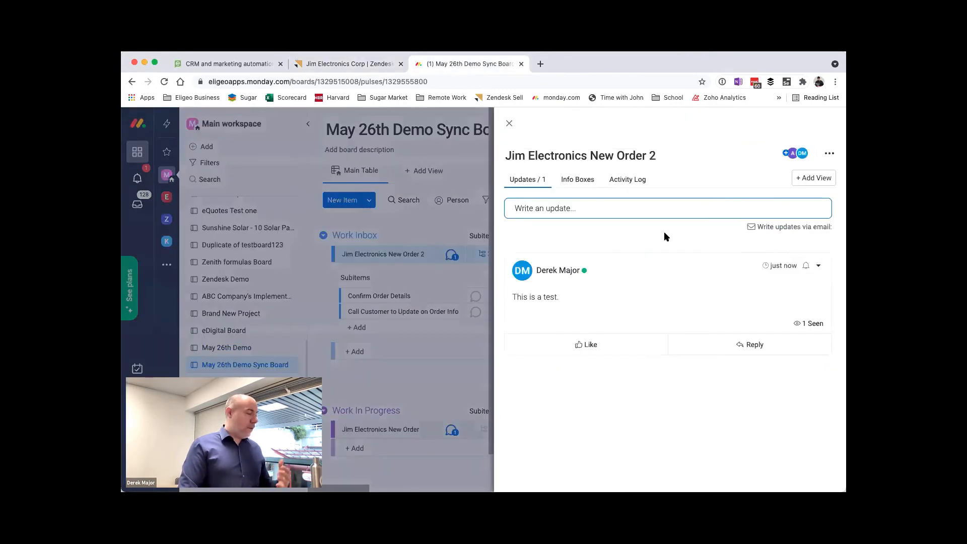
left_click(510, 124)
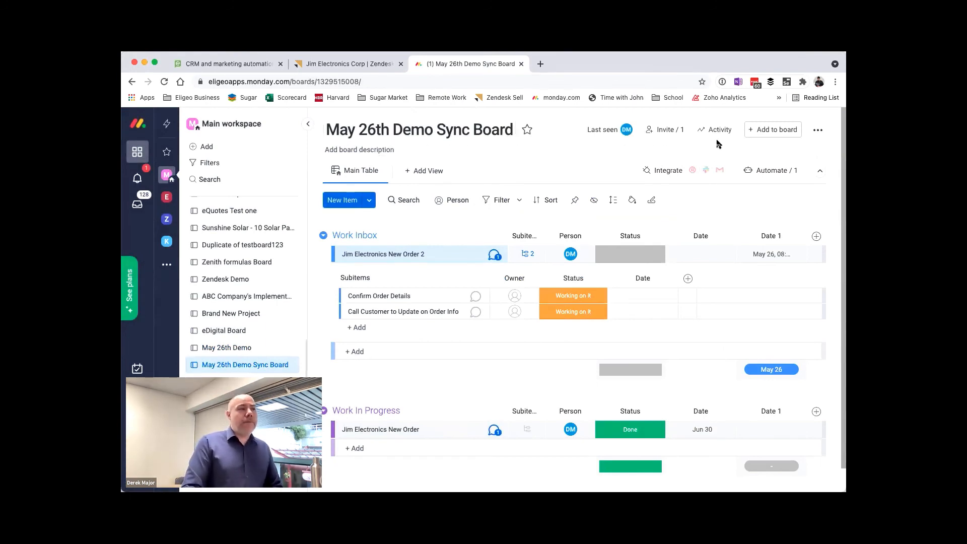
left_click(817, 130)
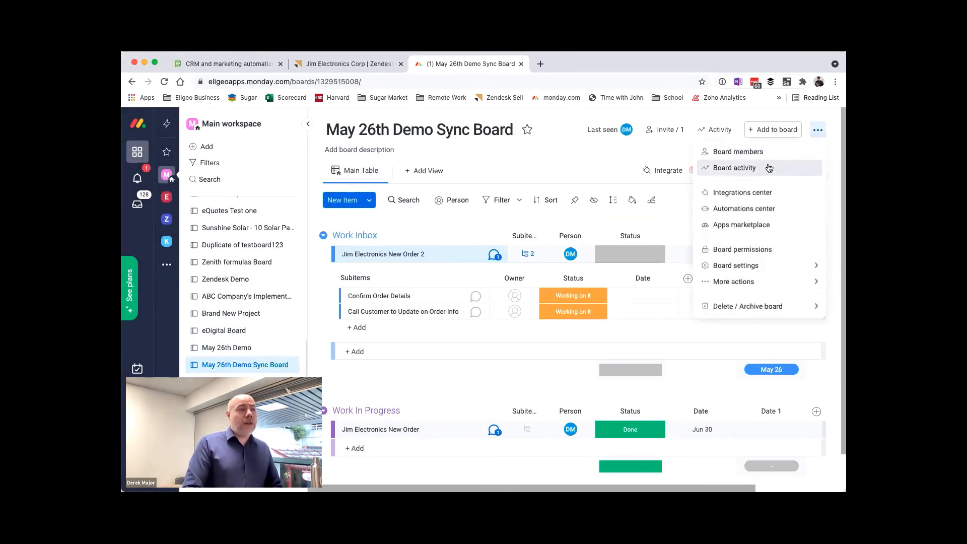
left_click(747, 210)
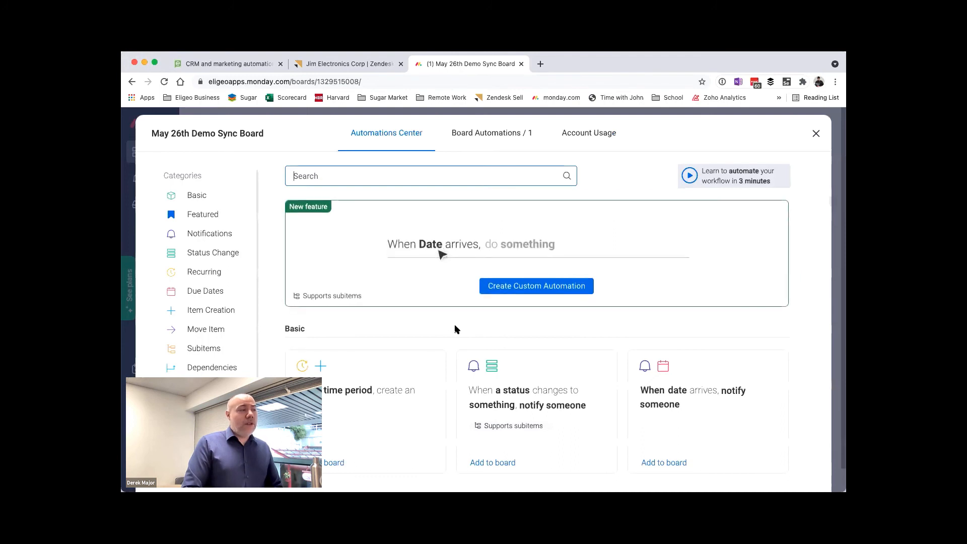
scroll(455, 328, "down", 2)
scroll(455, 329, "down", 1)
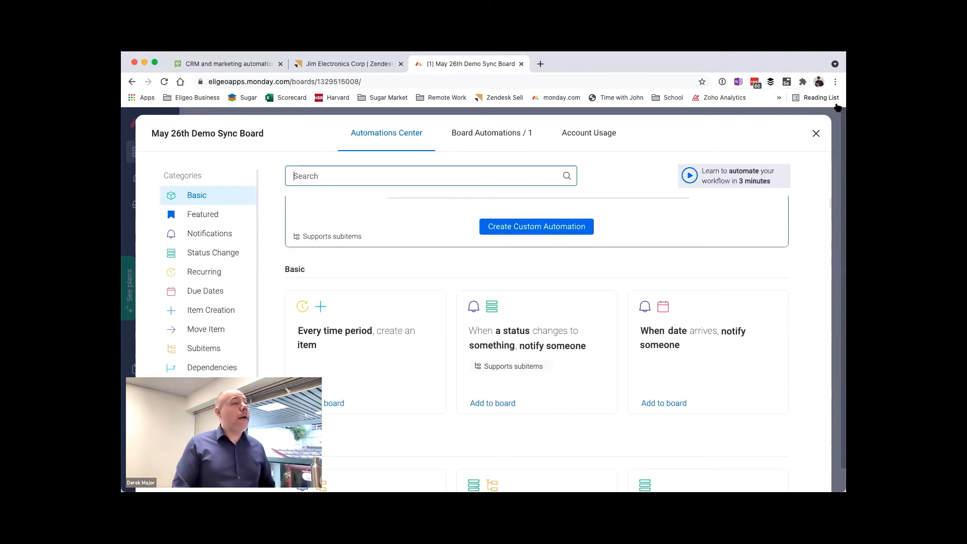
left_click(817, 133)
Step: Compare the item on the monday.com board with its details and updates in the Zendesk Sell deal
left_click(333, 63)
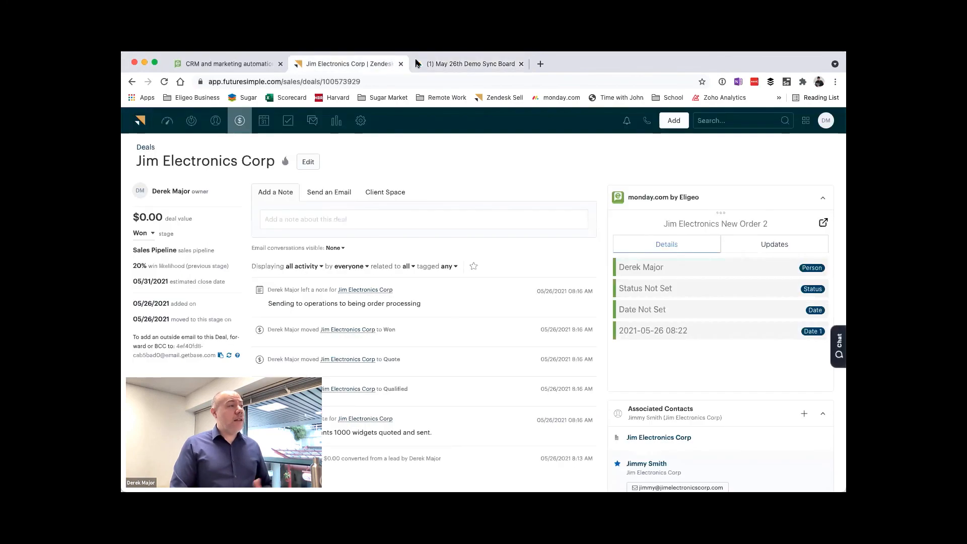
left_click(449, 64)
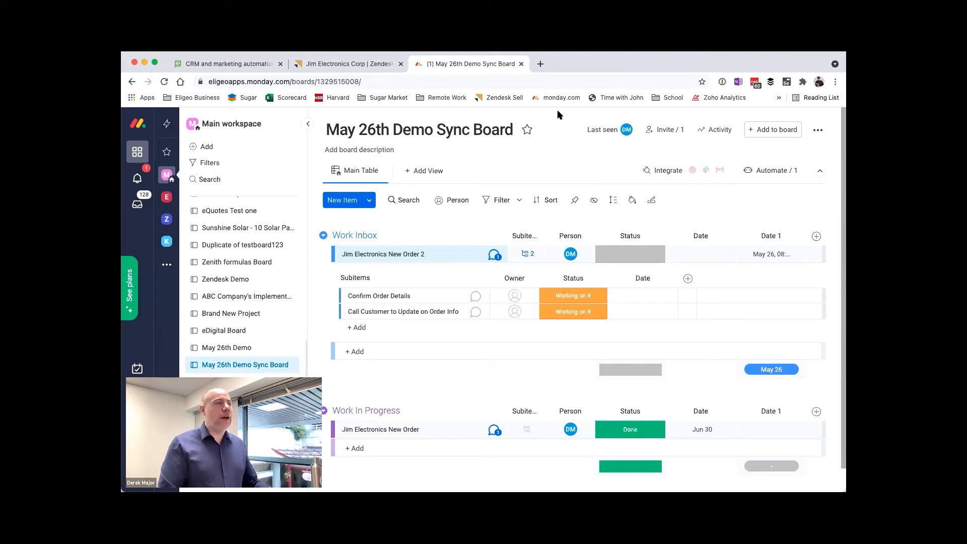
left_click(353, 64)
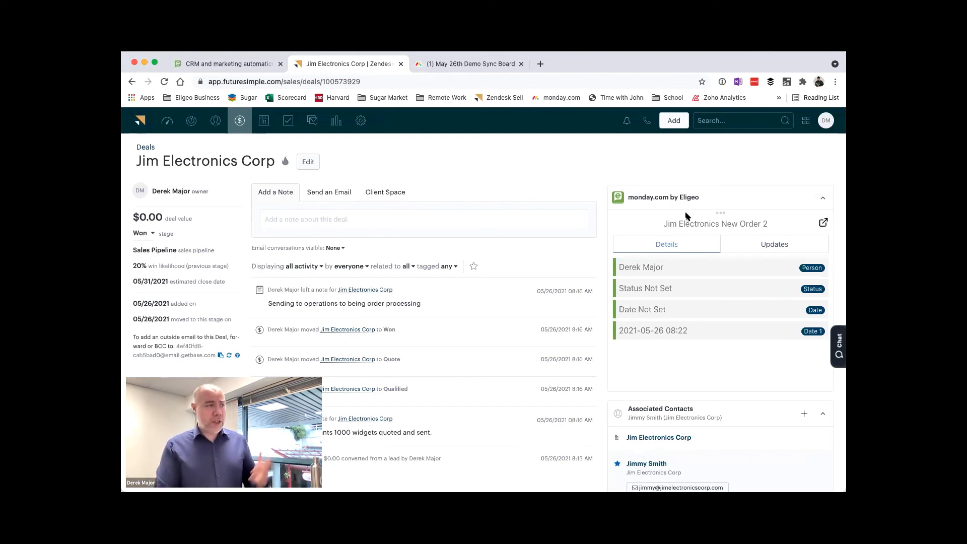
left_click(511, 69)
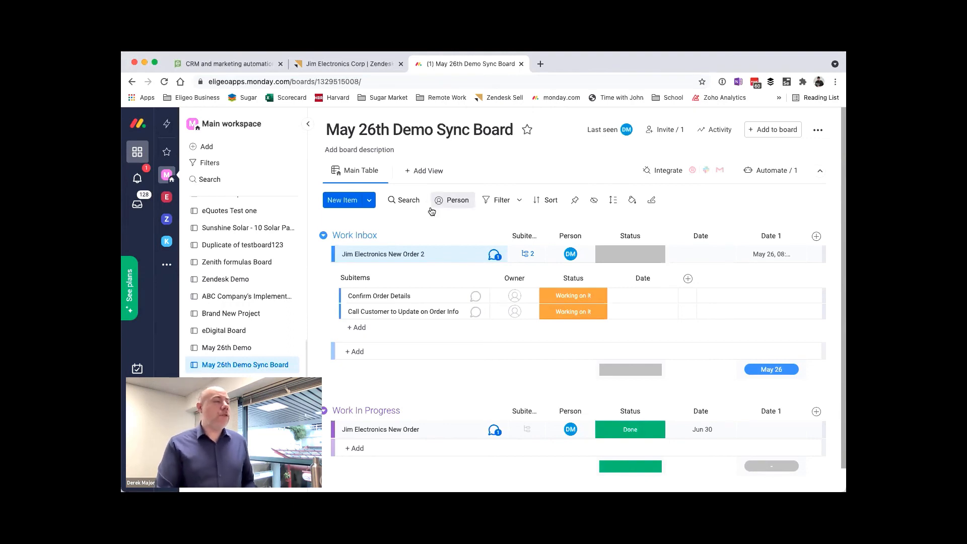
left_click(380, 64)
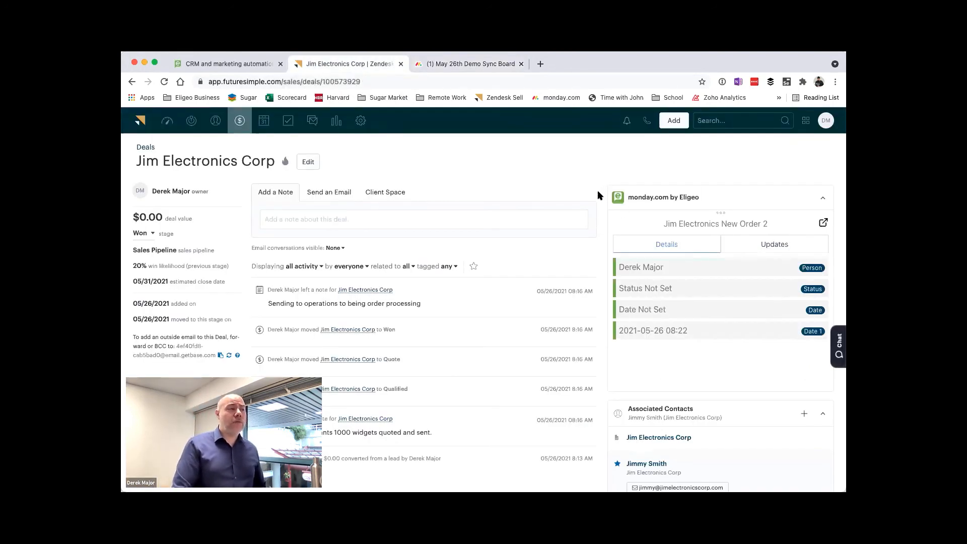
double_click(643, 269)
left_click(753, 251)
left_click(682, 246)
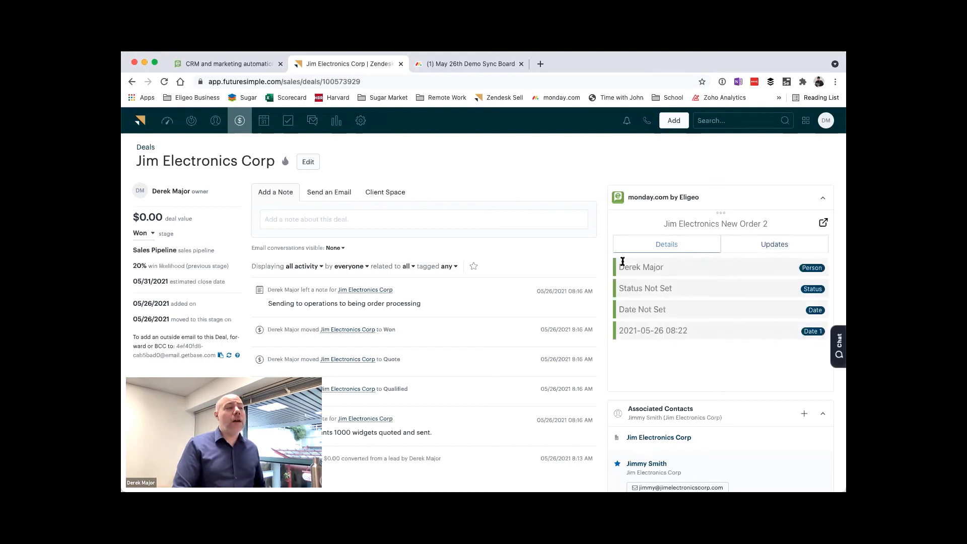
left_click_drag(623, 265, 684, 262)
left_click(685, 262)
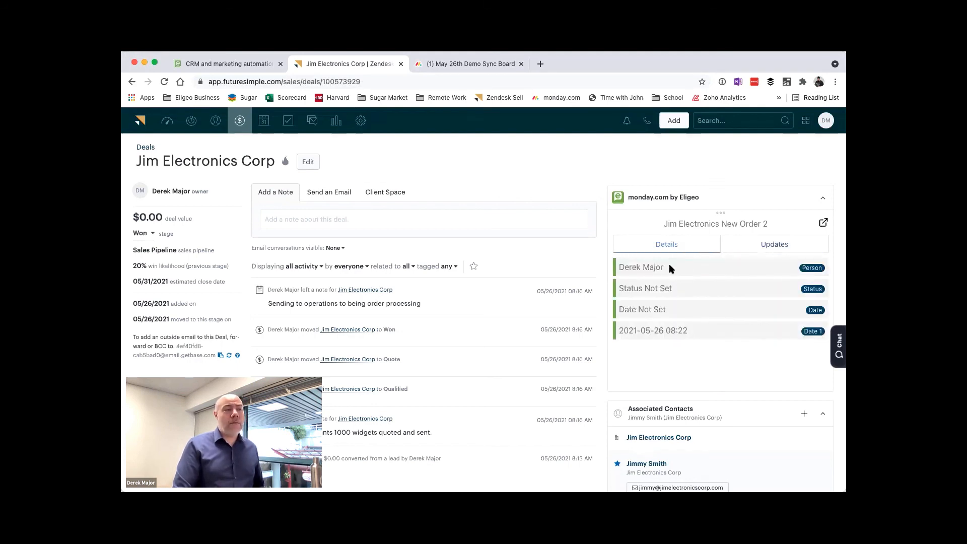
scroll(670, 266, "down", 1)
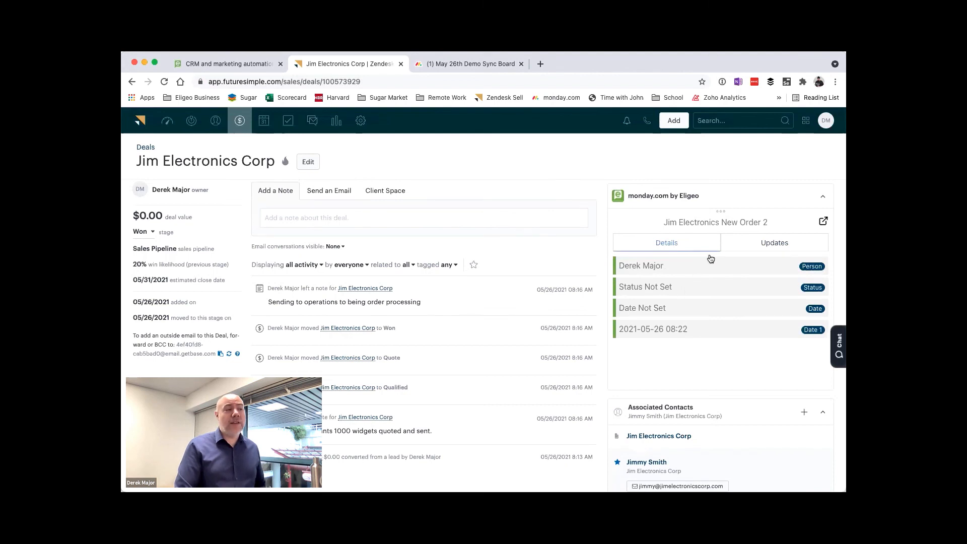
left_click(734, 248)
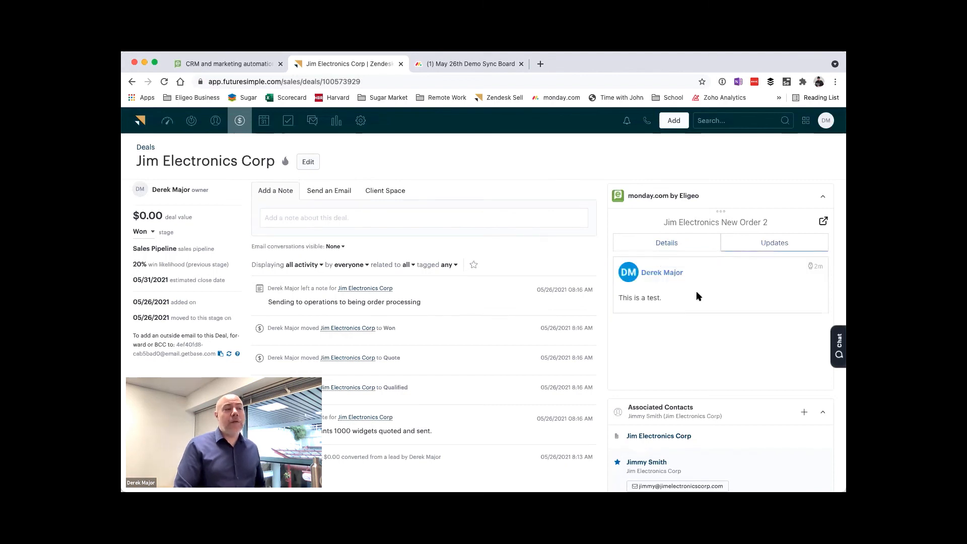
left_click(667, 247)
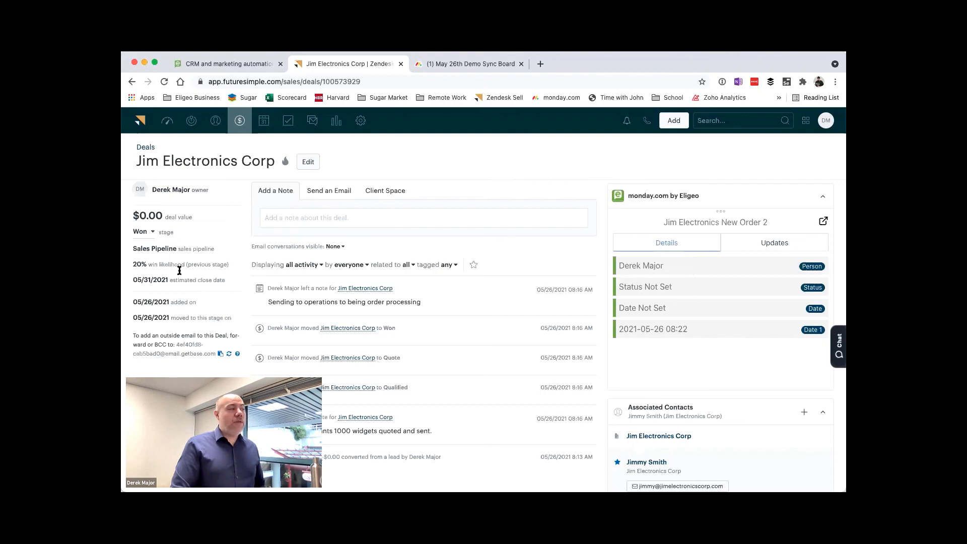
Step: Review the editable fields of the Jim Electronics Corp deal and close the edit form without saving
left_click(308, 162)
scroll(479, 281, "down", 2)
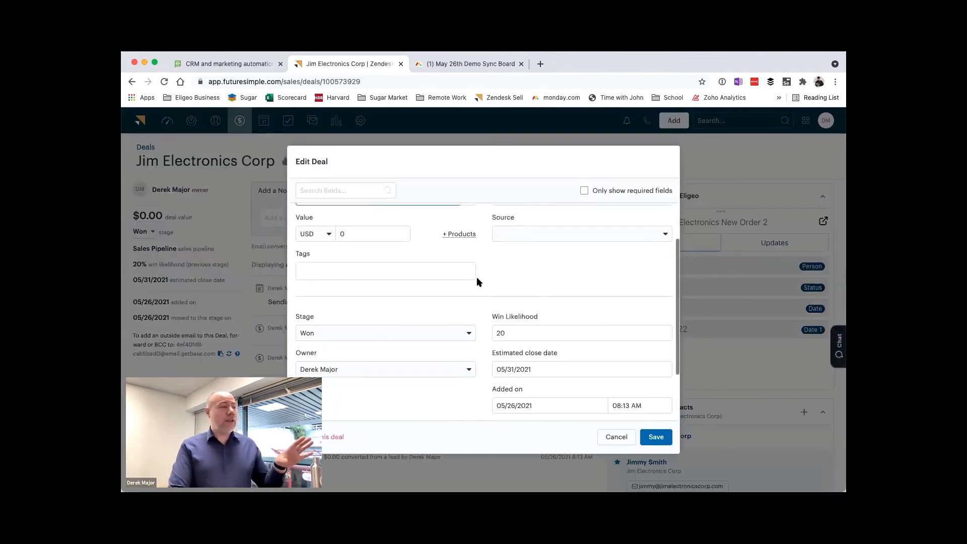
scroll(478, 280, "up", 2)
scroll(472, 270, "down", 1)
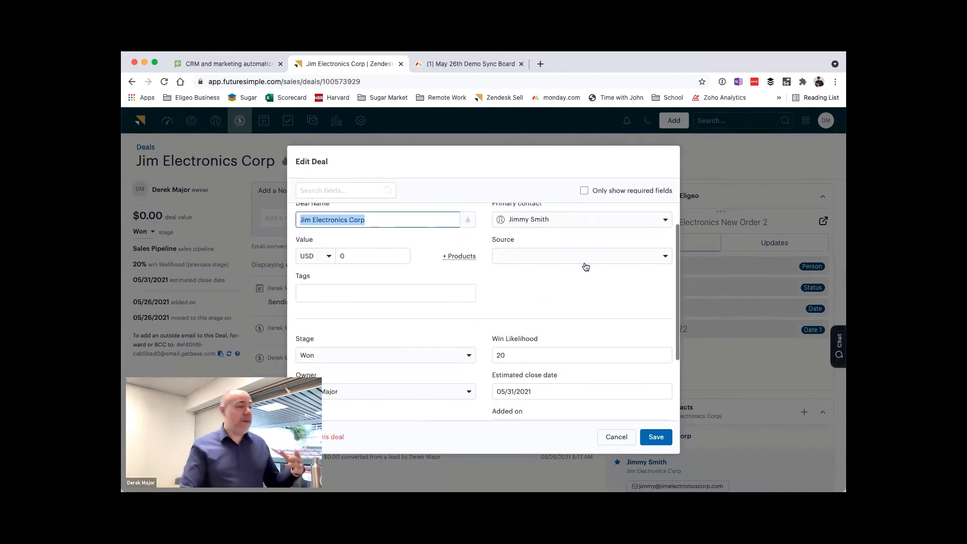
scroll(523, 283, "down", 3)
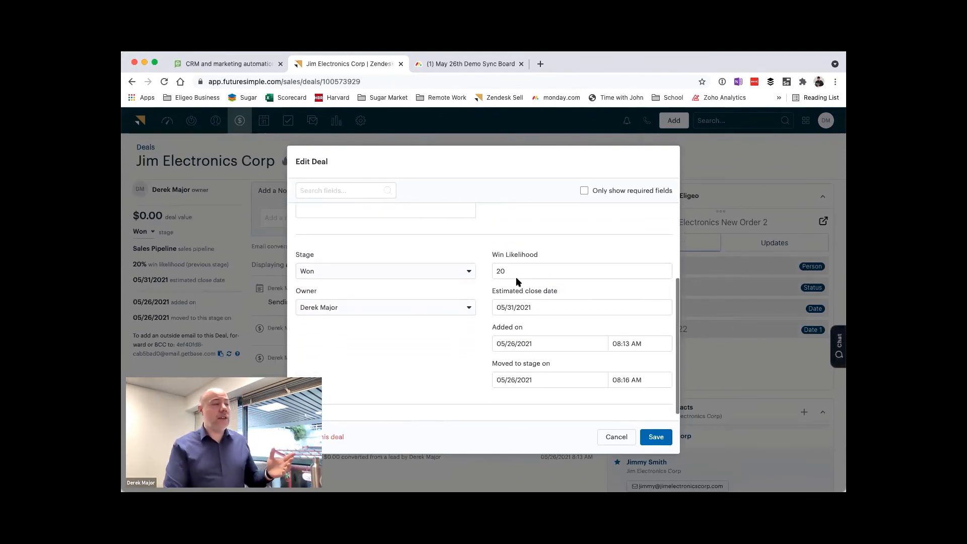
left_click(617, 436)
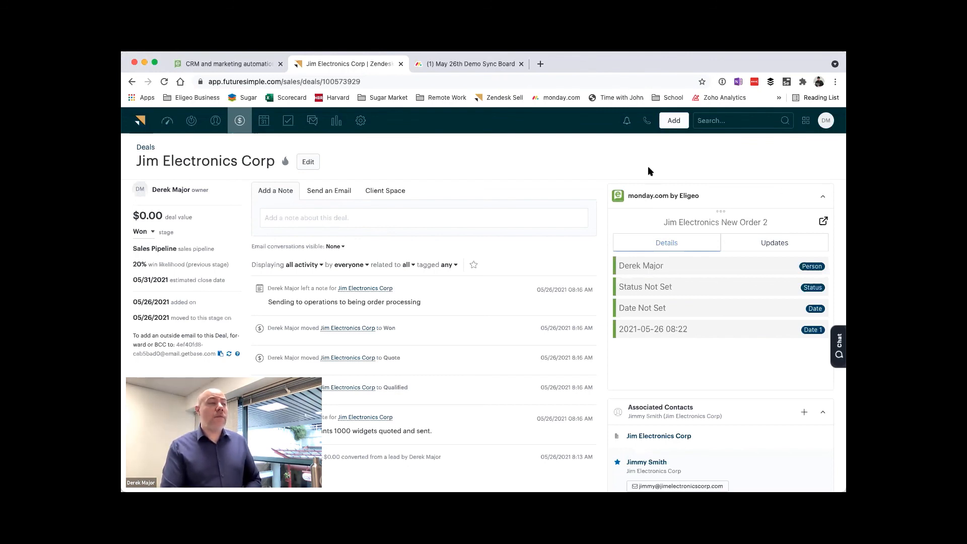
Step: Look over the May 26th Demo Sync Board and its board options in monday.com, comparing it with the Zendesk Sell deal's monday.com widget
left_click(485, 67)
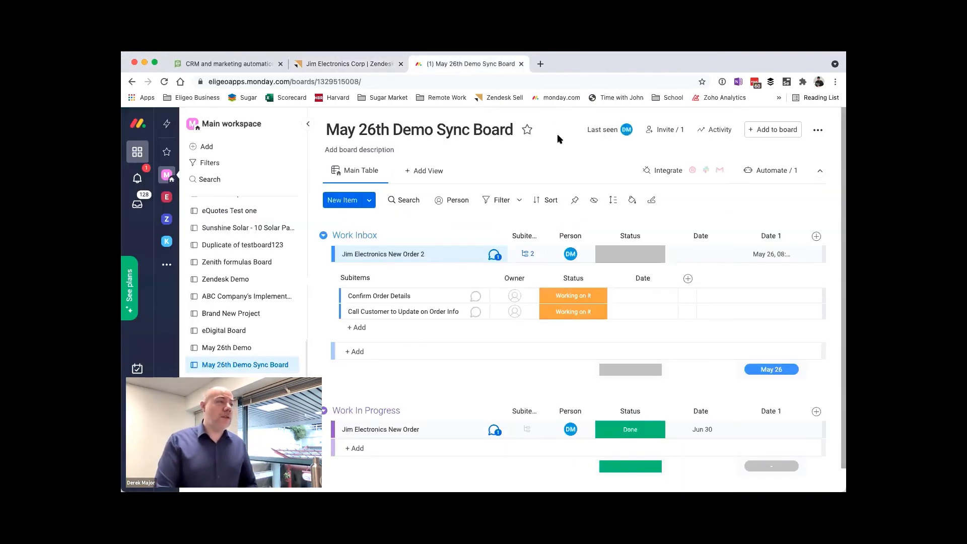
left_click(818, 130)
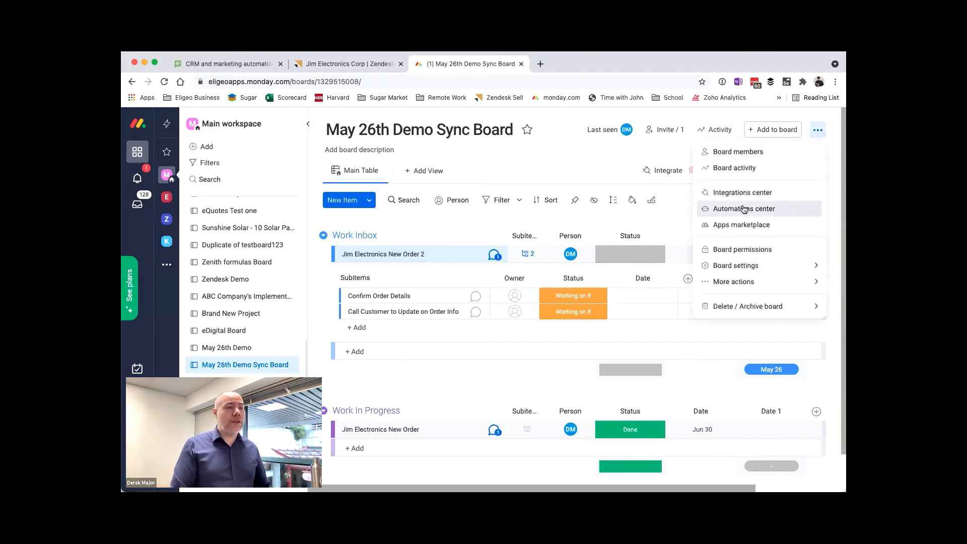
left_click(572, 134)
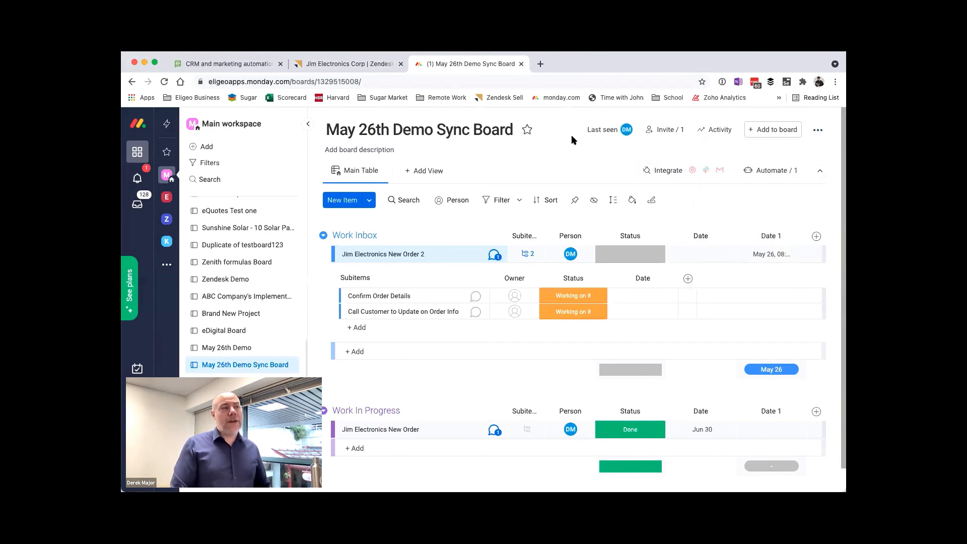
left_click(302, 64)
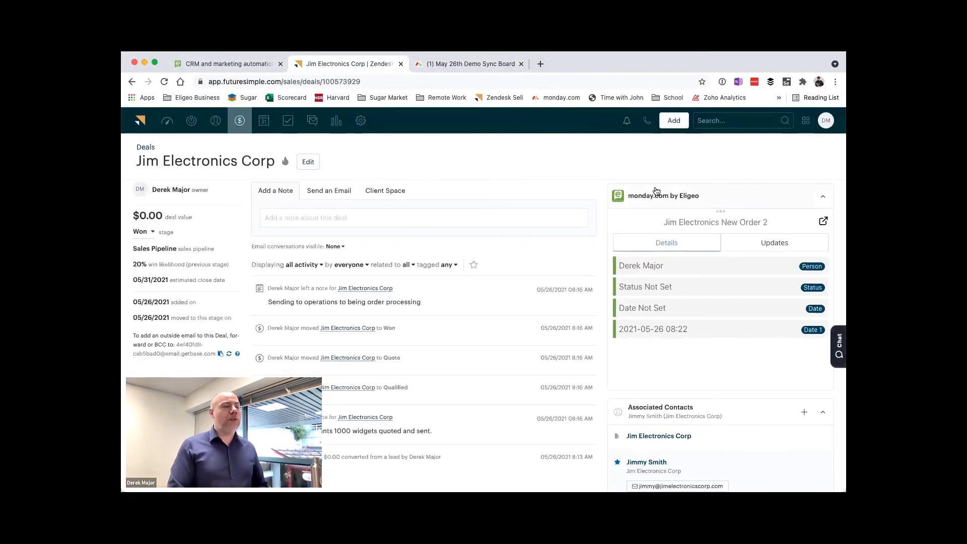
left_click(471, 64)
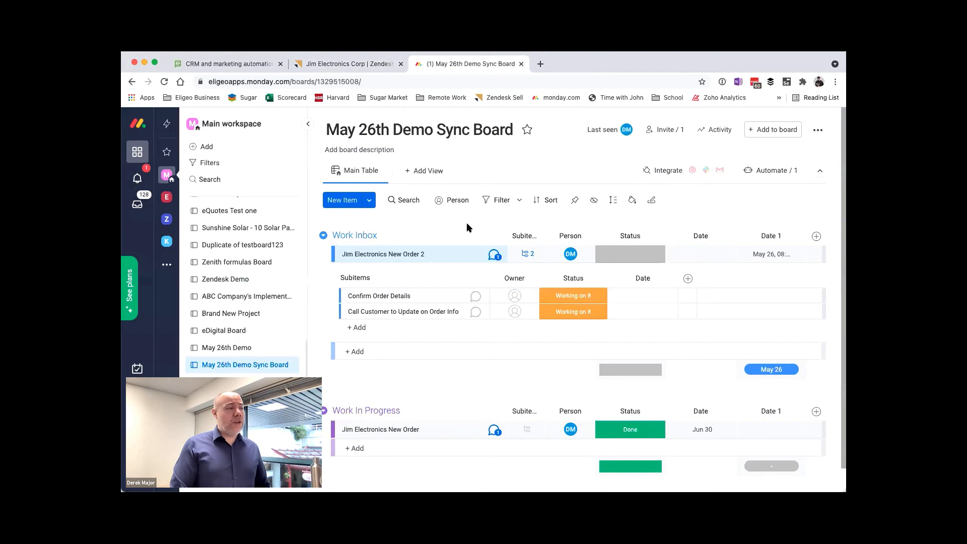